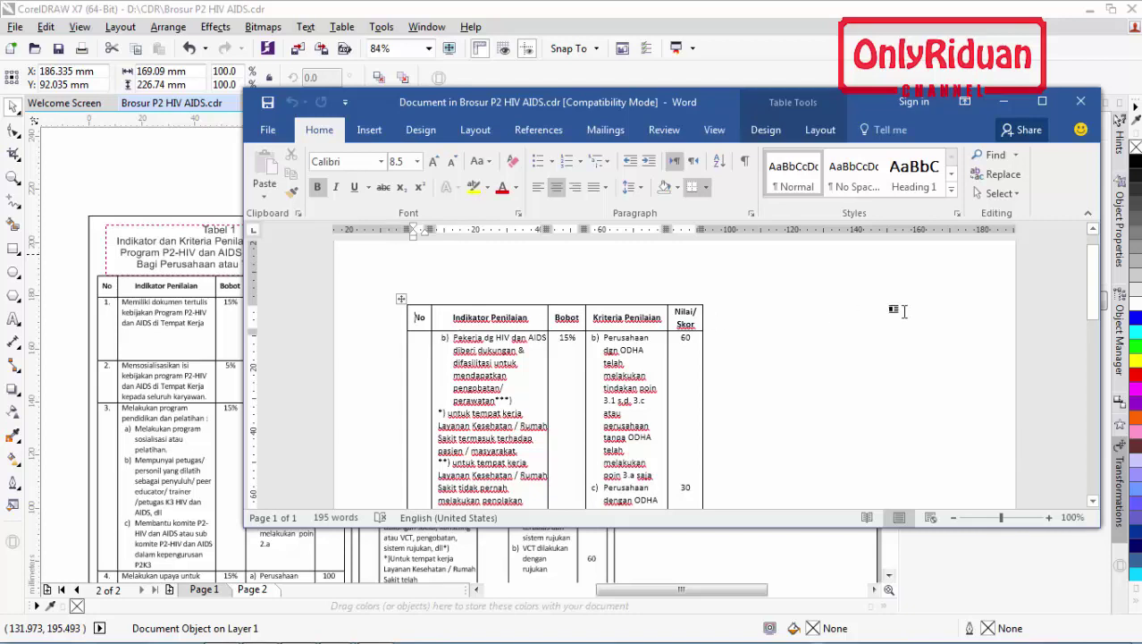
- Look over the scoring table in the embedded Word document and leave its editing mode
scroll(1086, 276, "down", 3)
scroll(1086, 276, "up", 2)
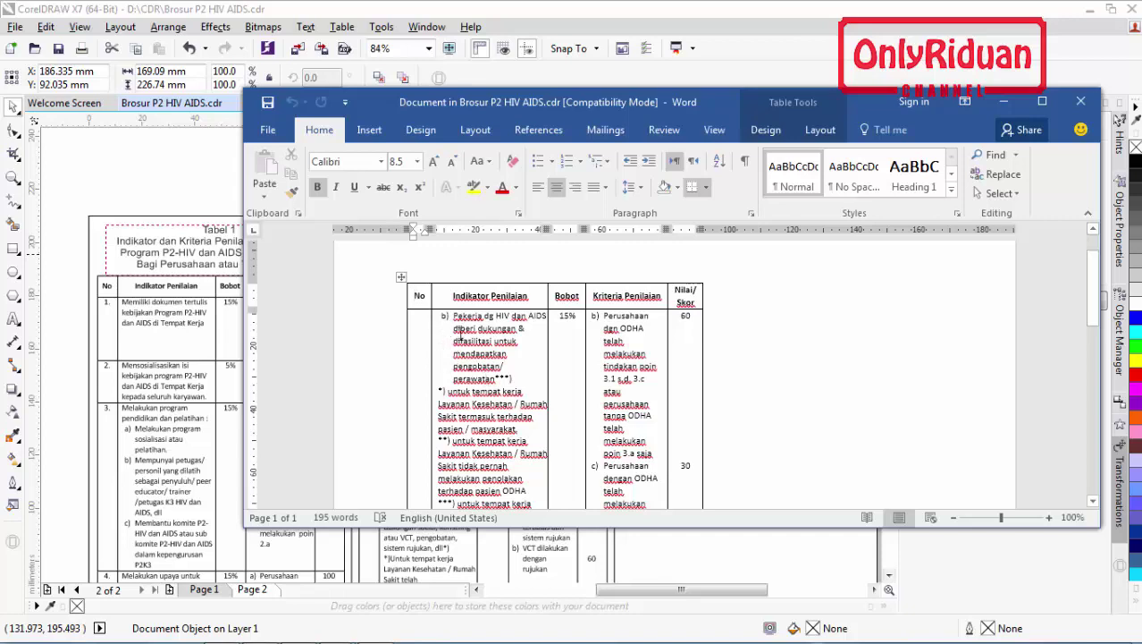
left_click(183, 182)
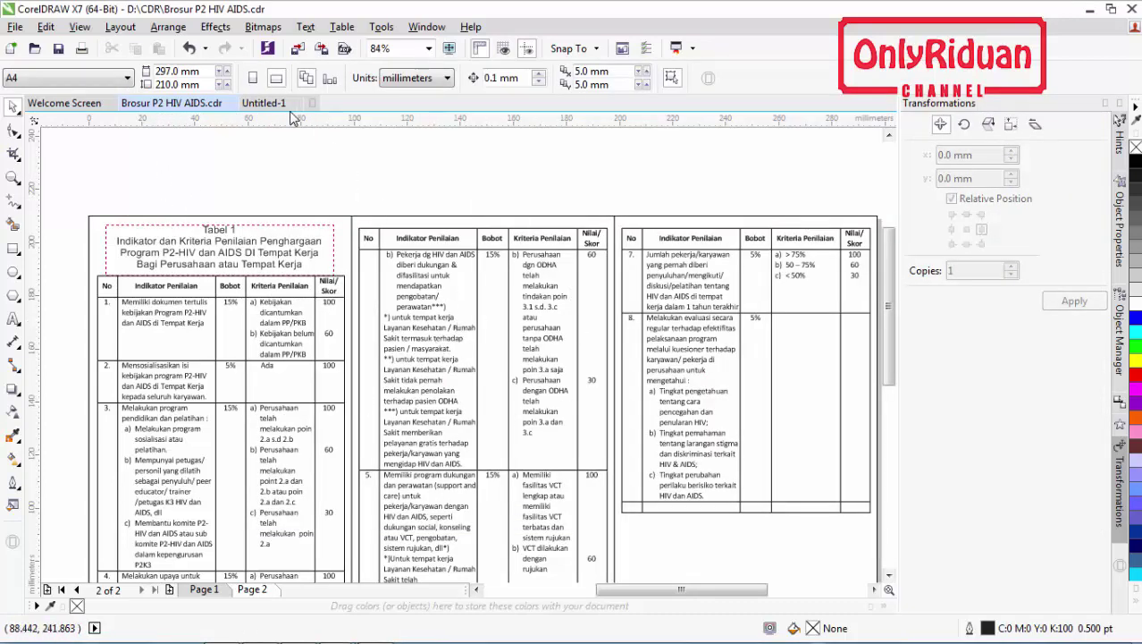
- Switch to the Untitled-1 drawing and delete all the rectangles on its page
left_click(264, 103)
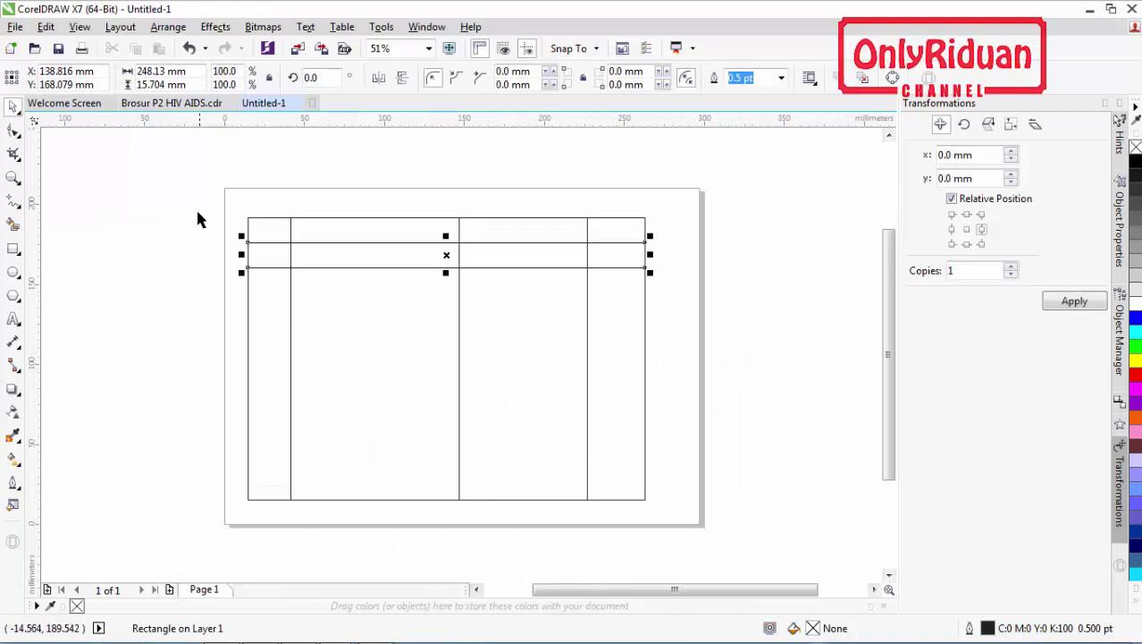
left_click_drag(186, 183, 661, 534)
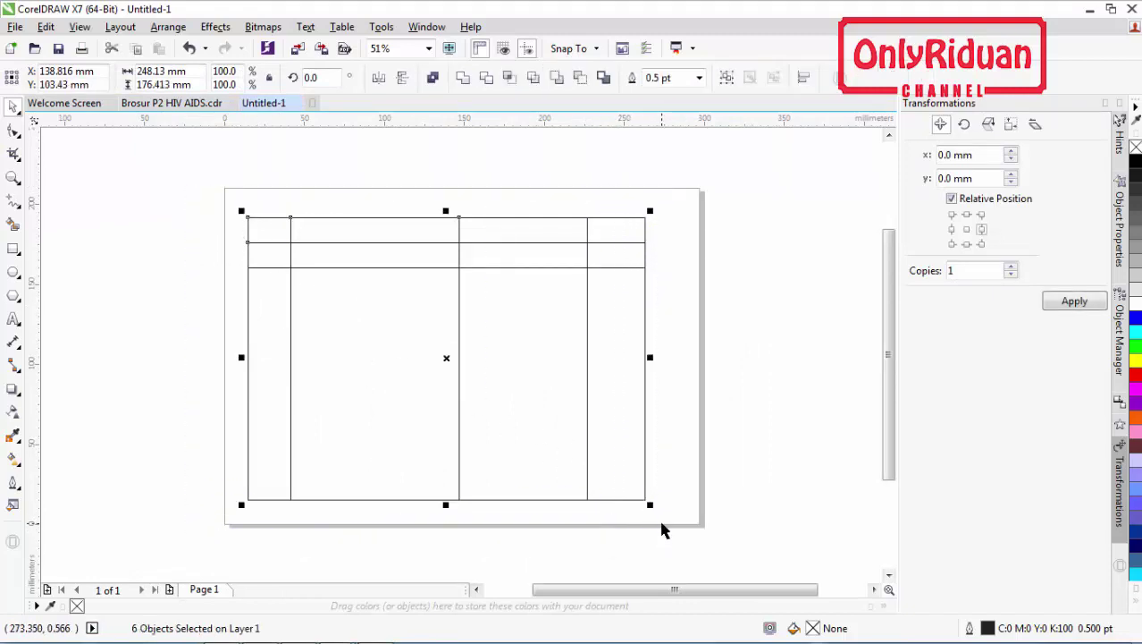
key("Delete")
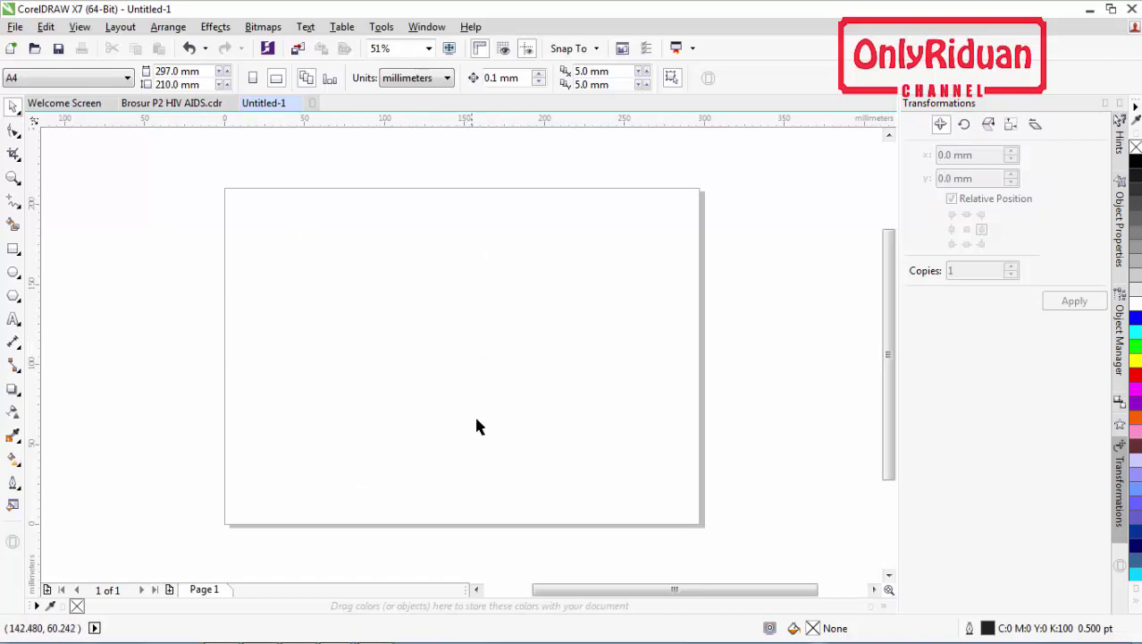
- Draw a page-sized 297 × 210 mm rectangle and a full-height panel about 80 mm wide along the page's left edge
left_click(14, 250)
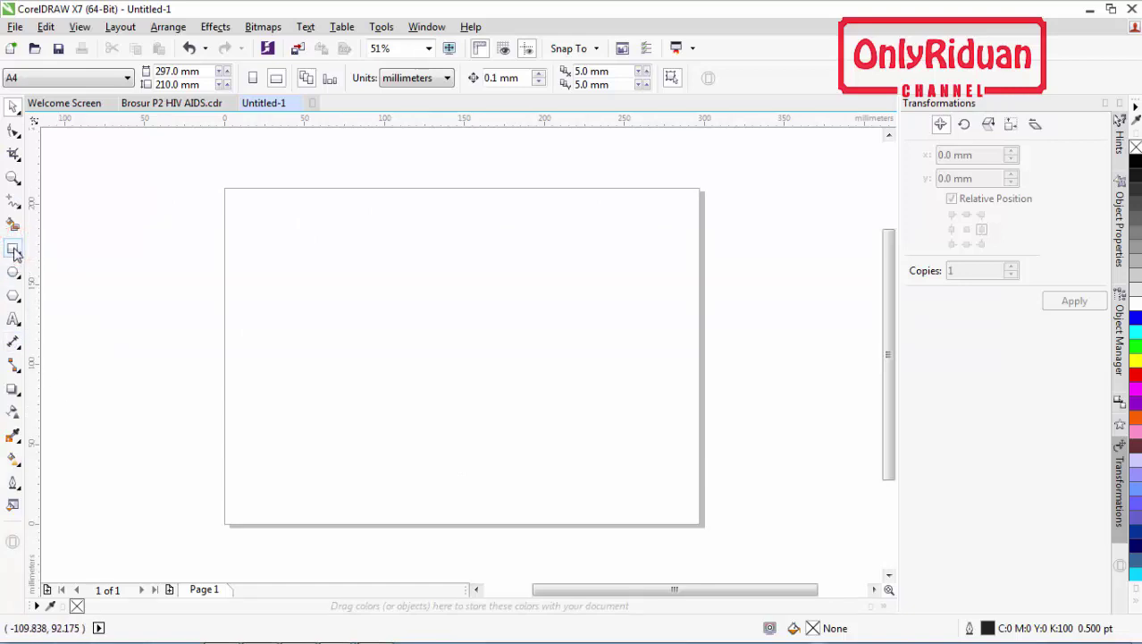
double_click(14, 250)
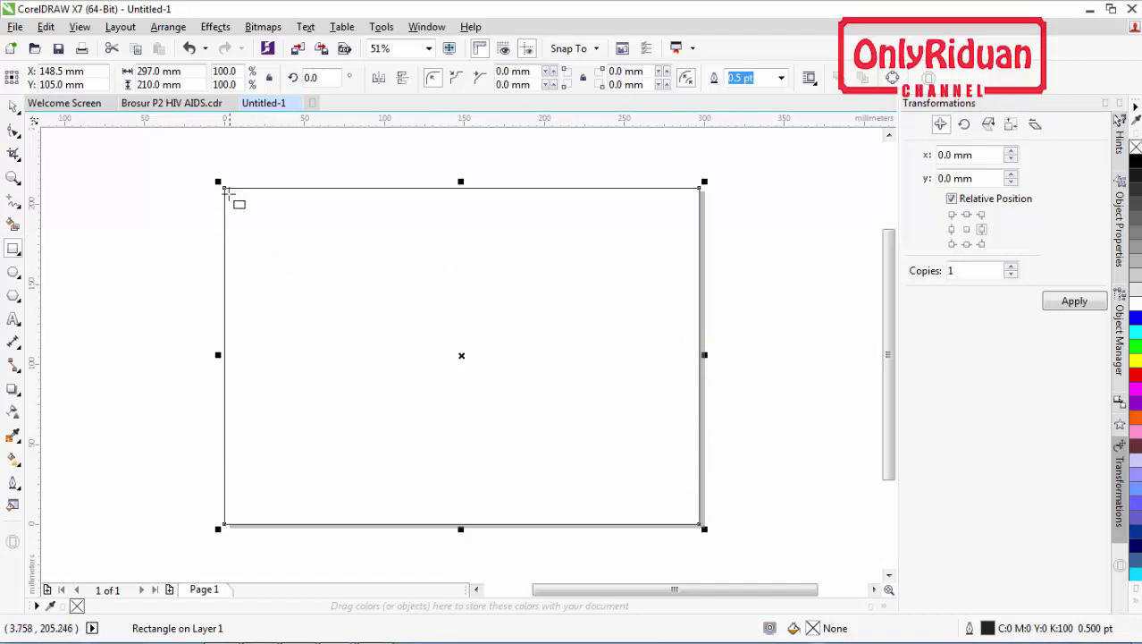
left_click_drag(224, 188, 353, 525)
left_click(14, 107)
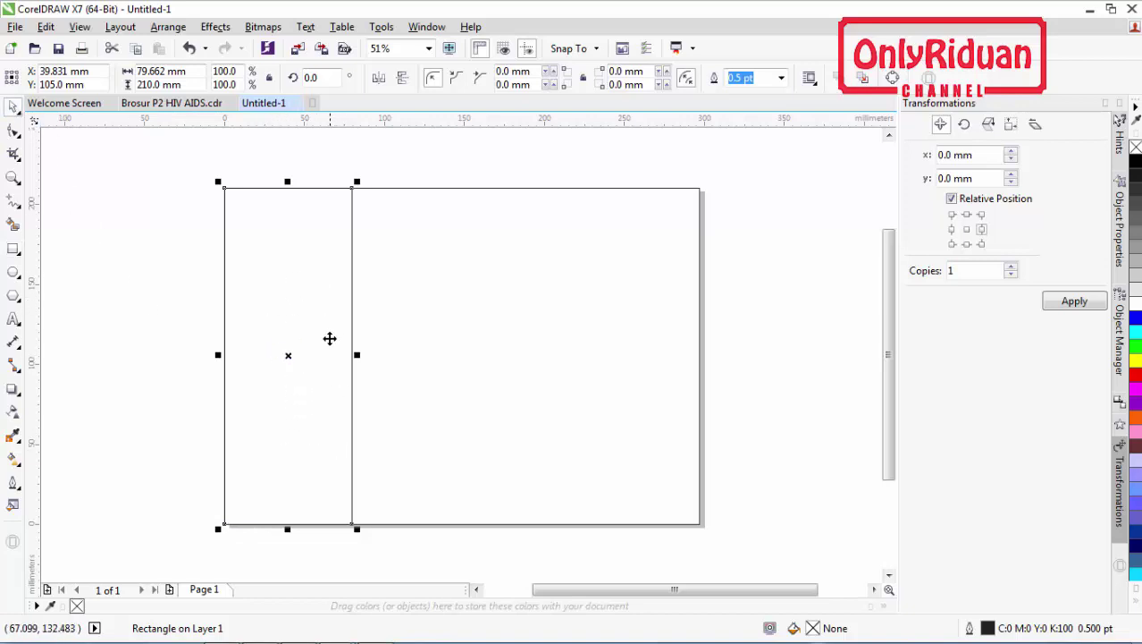
- Copy the narrow panel and snap the copy against the first panel's right side, level with the page's top edge
left_click_drag(288, 355, 443, 372)
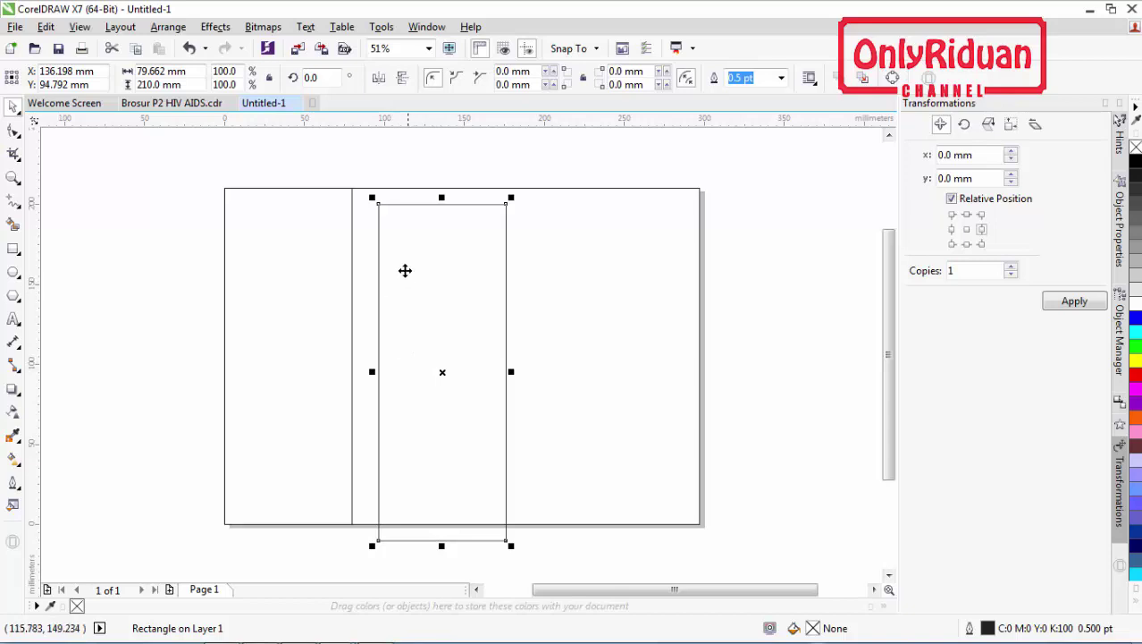
scroll(366, 196, "up", 2)
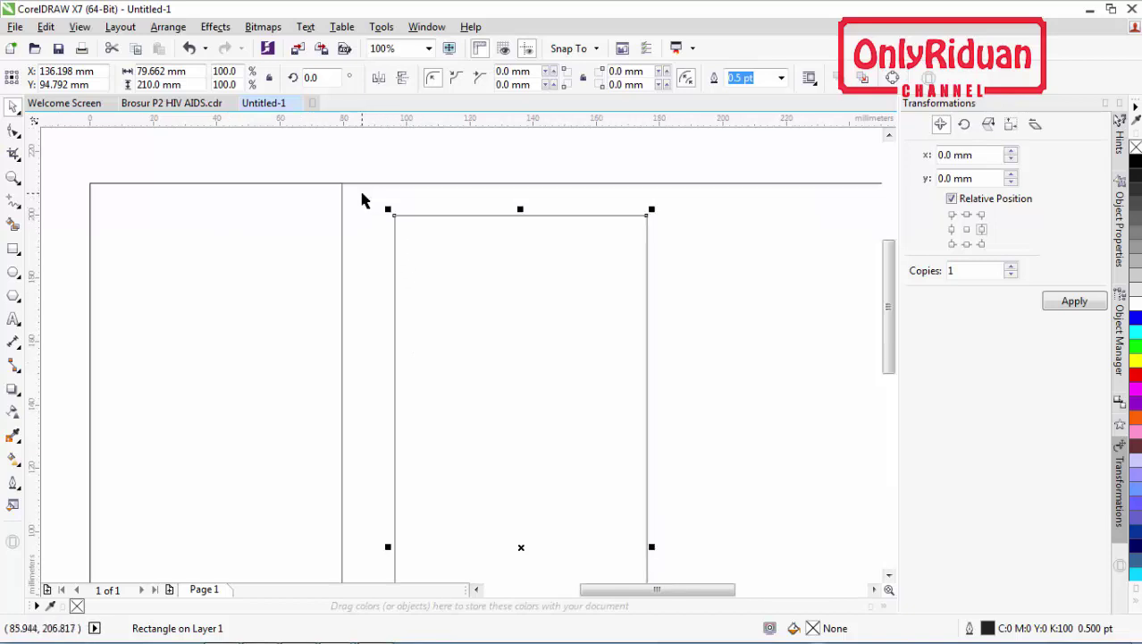
left_click_drag(427, 237, 321, 173)
scroll(334, 183, "down", 3)
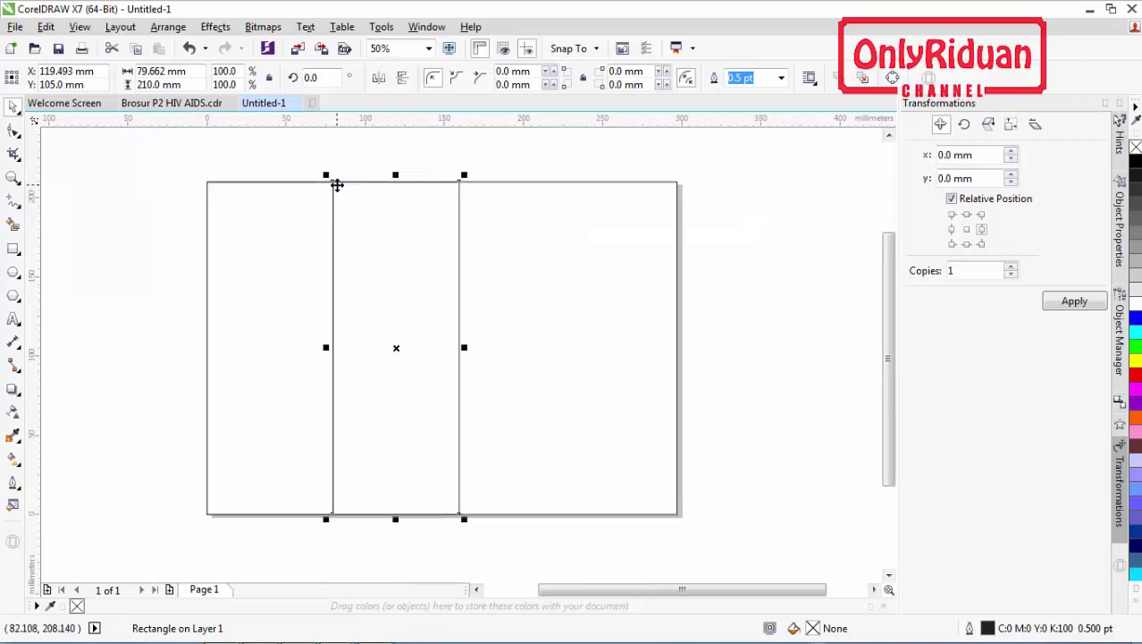
scroll(336, 184, "up", 1)
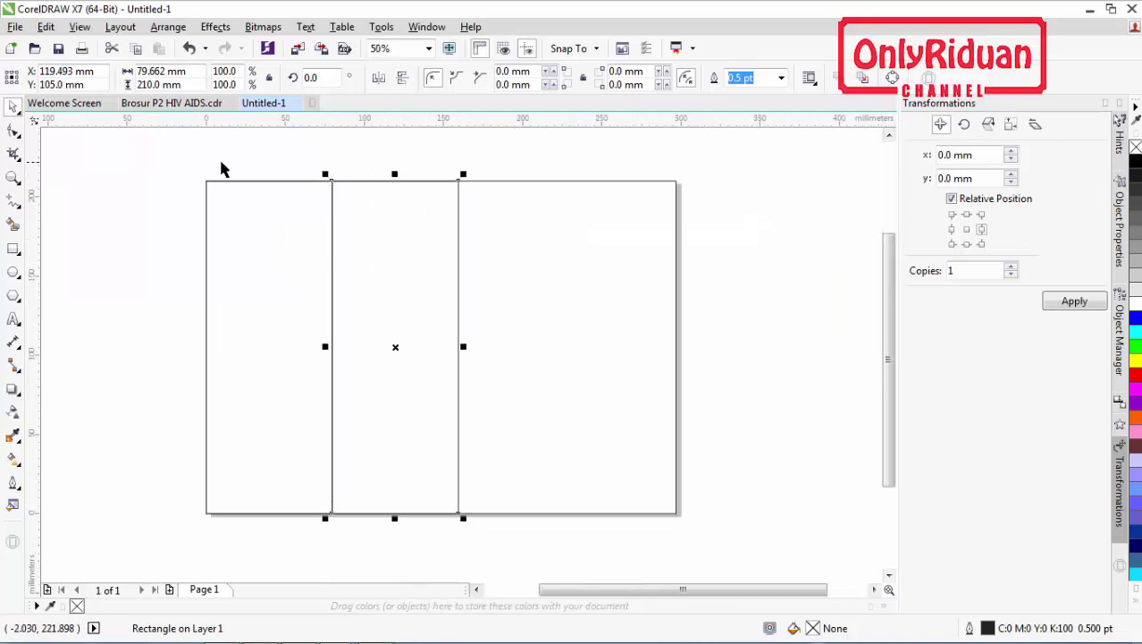
- Try stretching the two panels together to the full 297 mm page width, and undo the stretch
left_click_drag(172, 152, 498, 551)
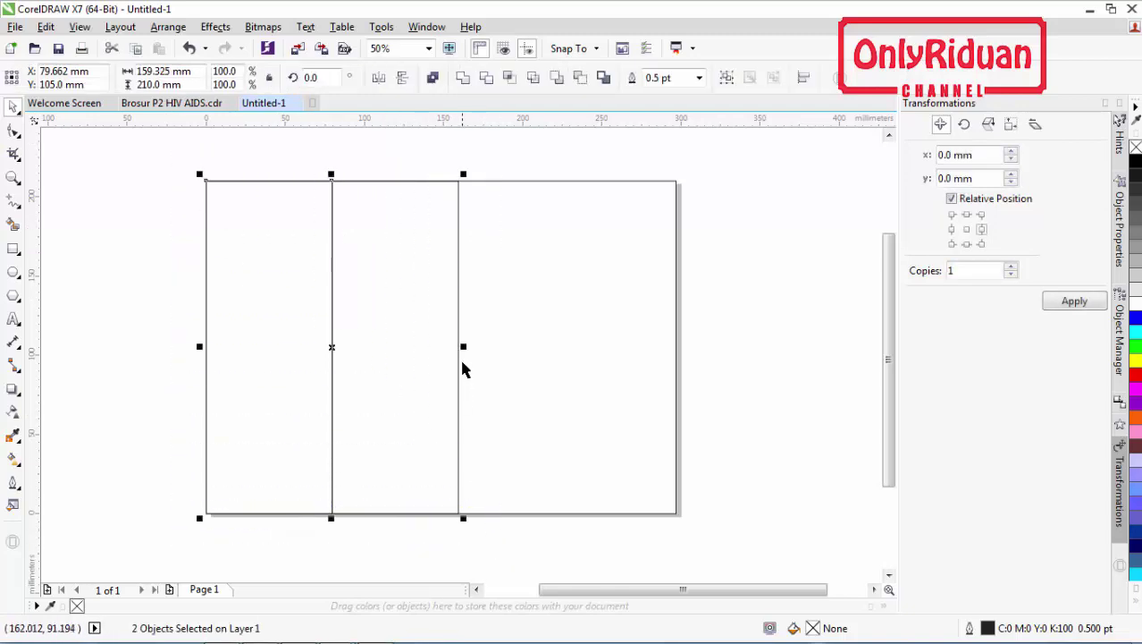
left_click_drag(462, 344, 679, 347)
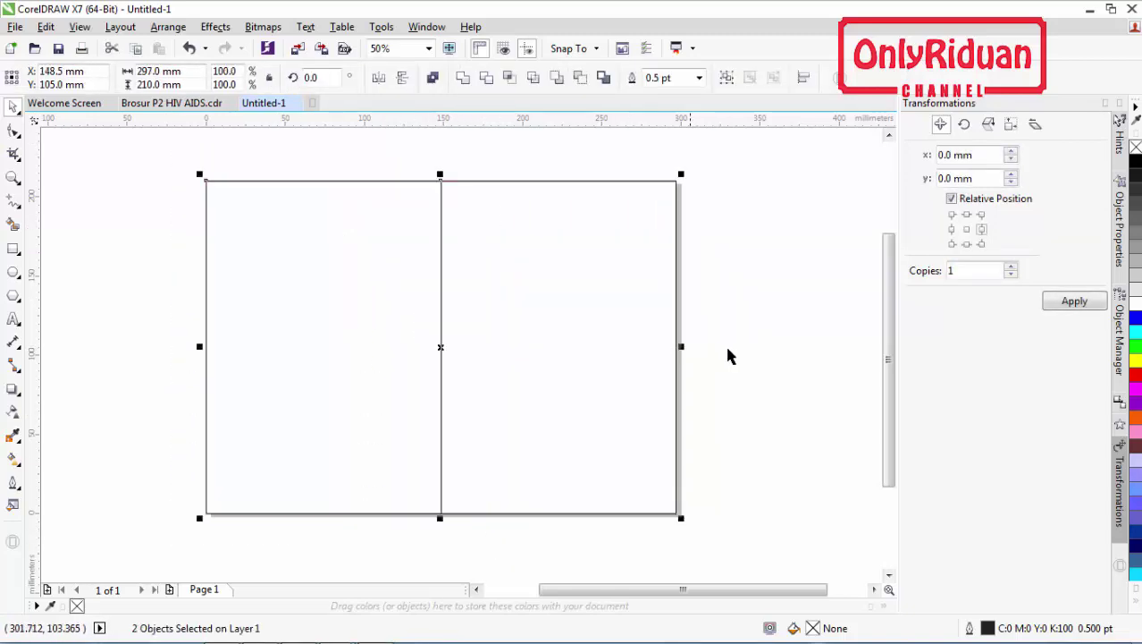
left_click(480, 322)
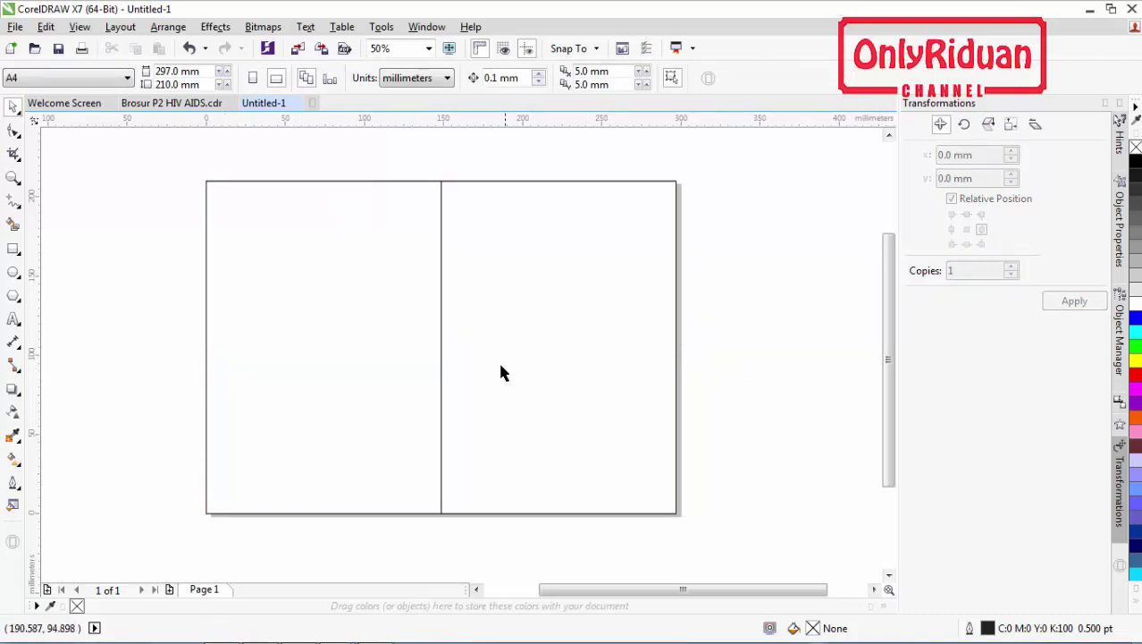
key("ctrl+z")
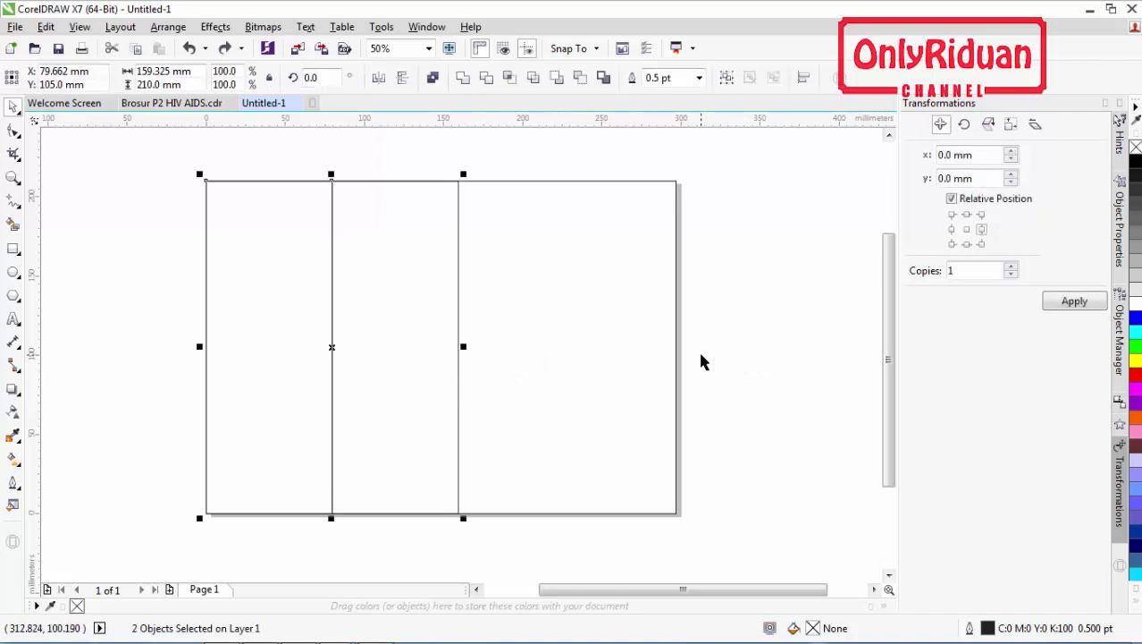
- Copy the second panel against its right side and stretch all three panels together to the full 297 mm page width
left_click(400, 281)
left_click_drag(390, 308, 556, 327)
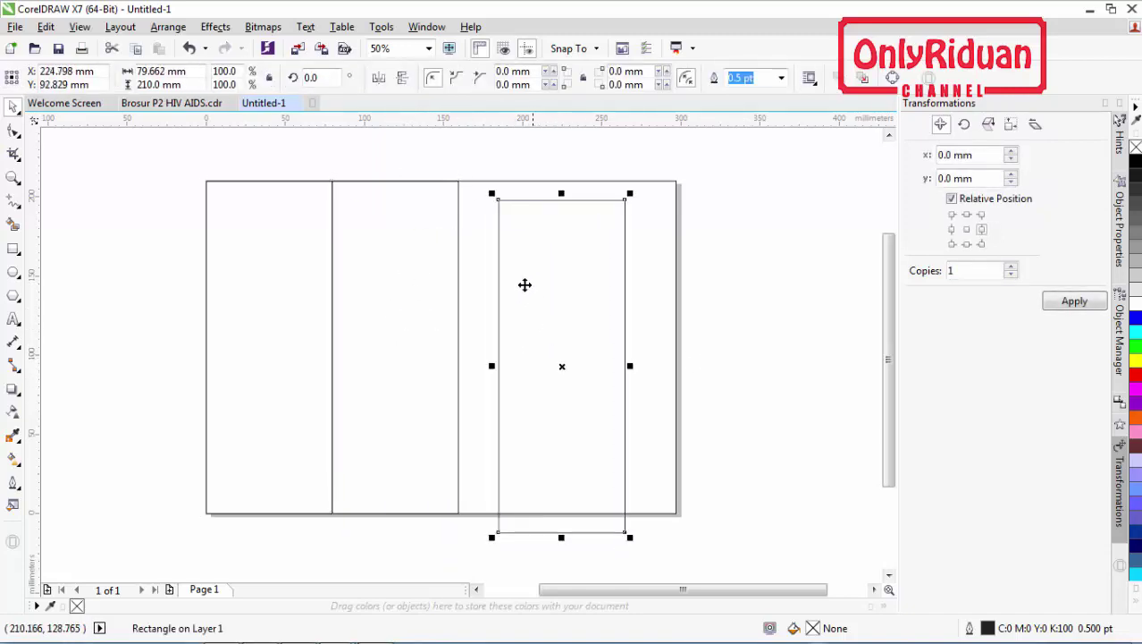
left_click_drag(499, 200, 457, 182)
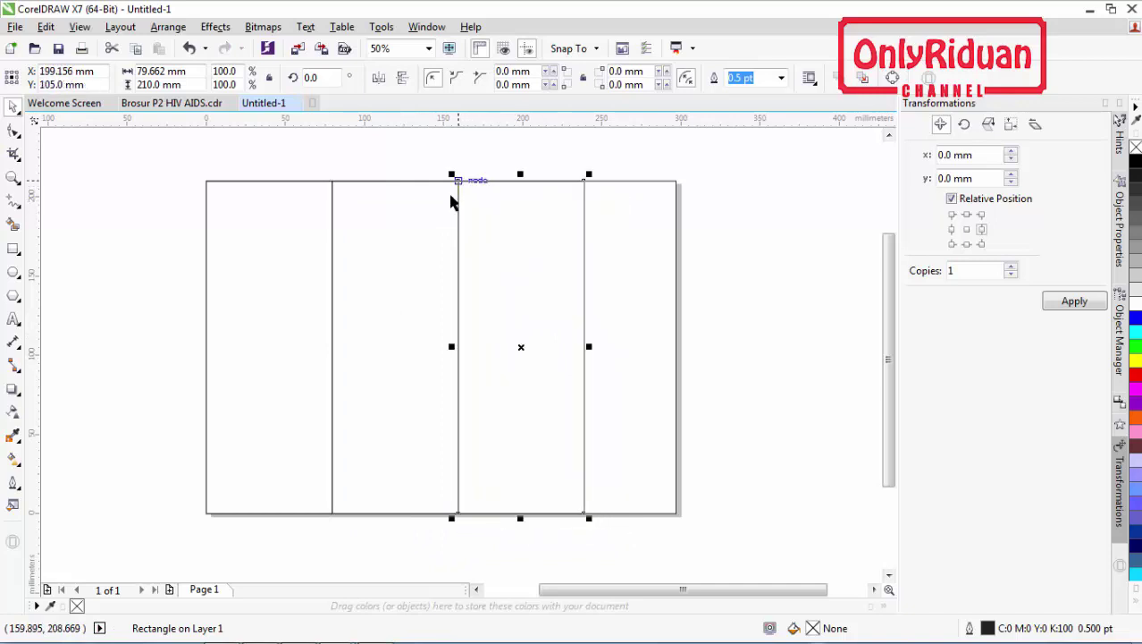
left_click_drag(195, 147, 605, 528)
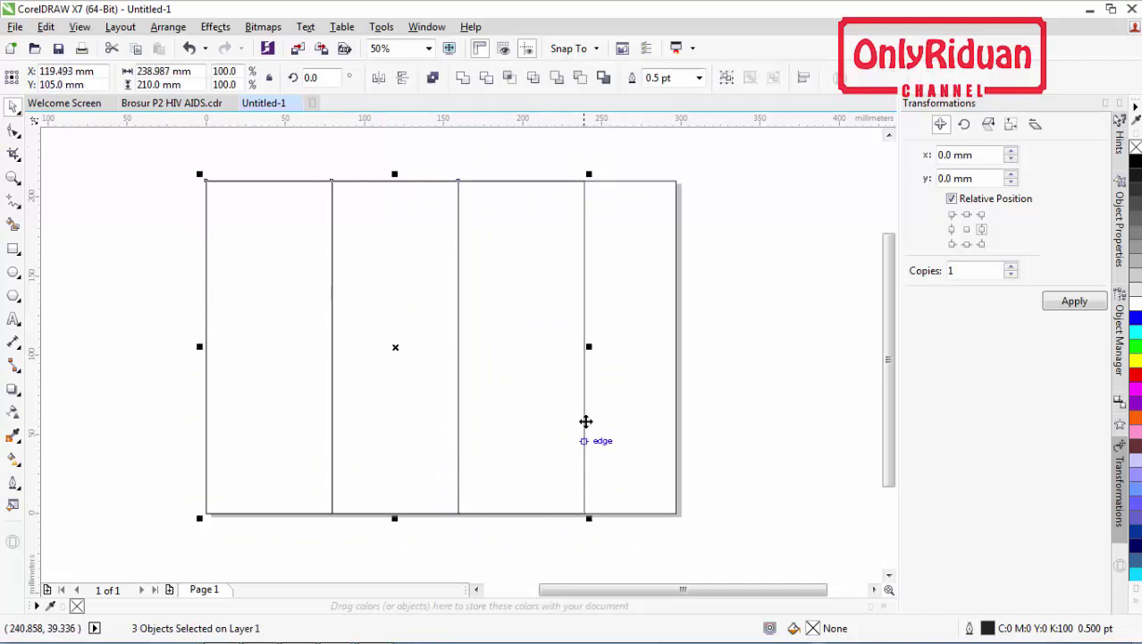
left_click_drag(589, 344, 676, 352)
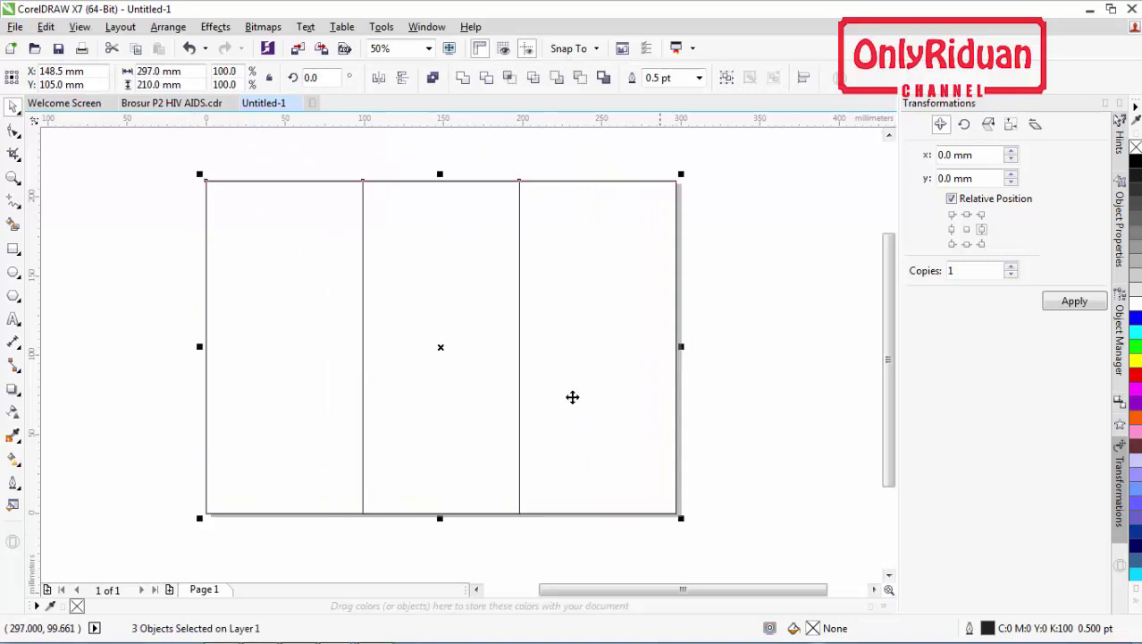
- Compare the three-panel layout in Untitled-1 with the three table columns in Brosur P2 HIV AIDS.cdr
left_click(179, 104)
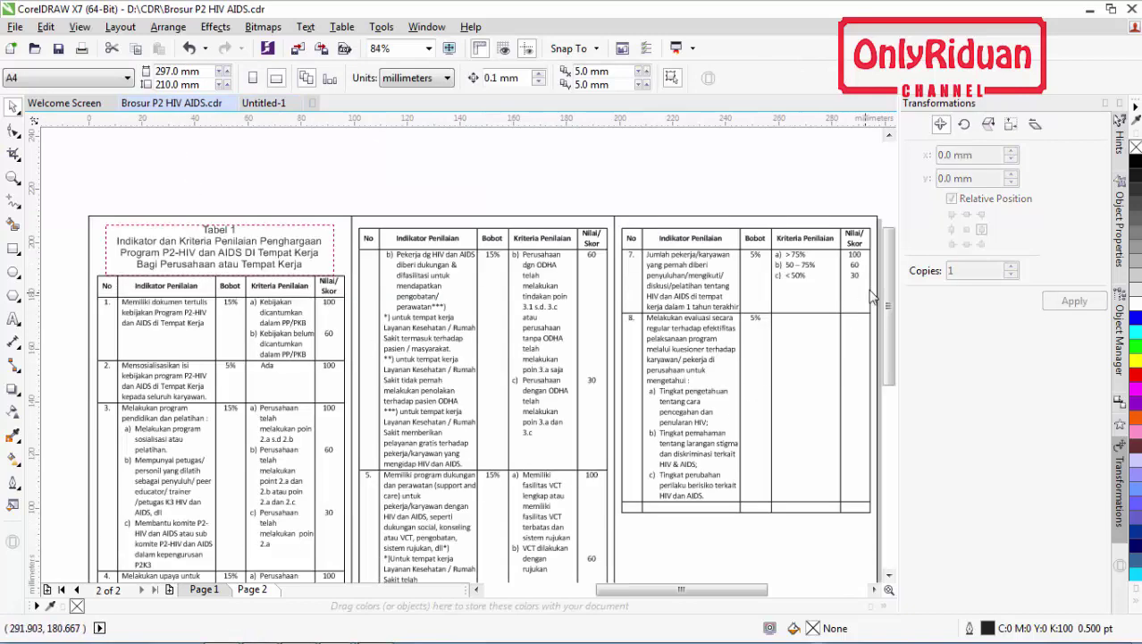
left_click_drag(890, 285, 890, 296)
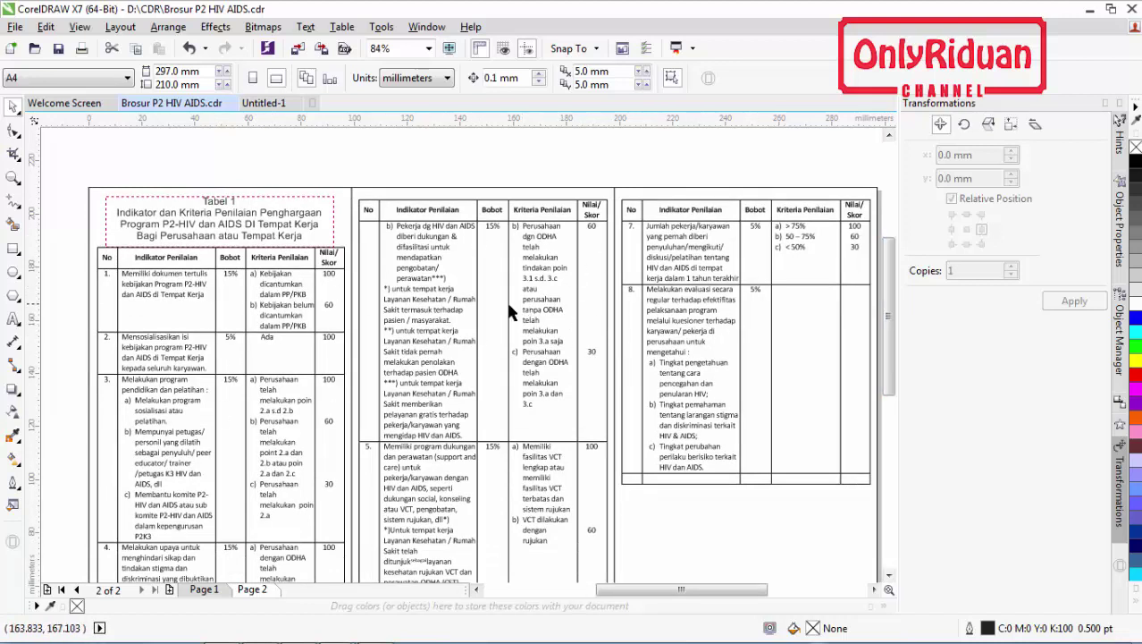
left_click(267, 103)
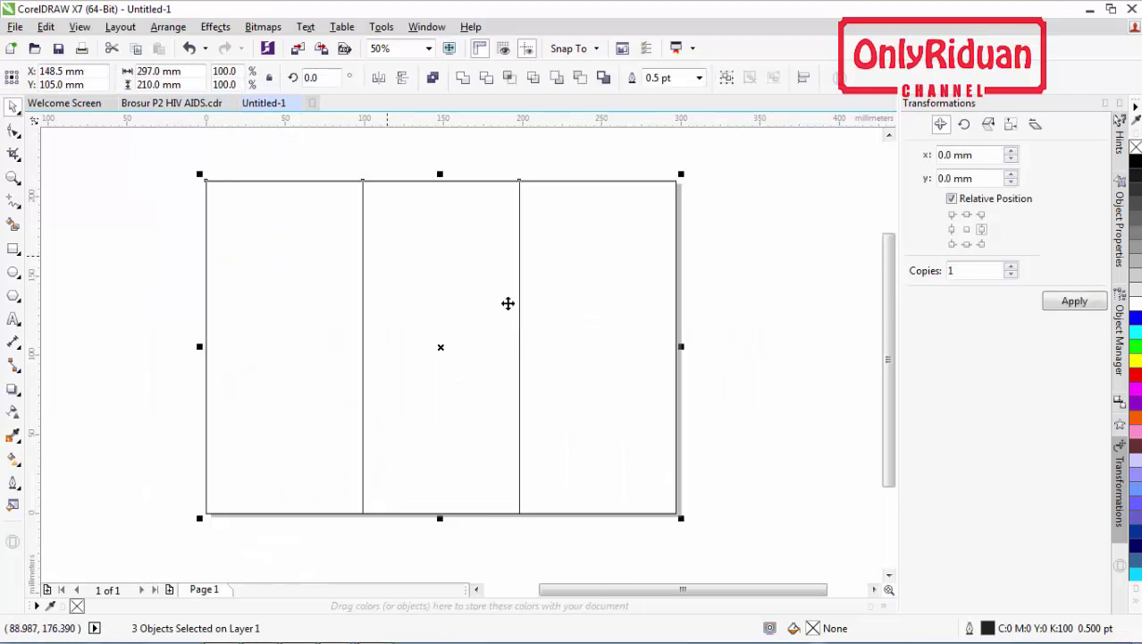
left_click(802, 309)
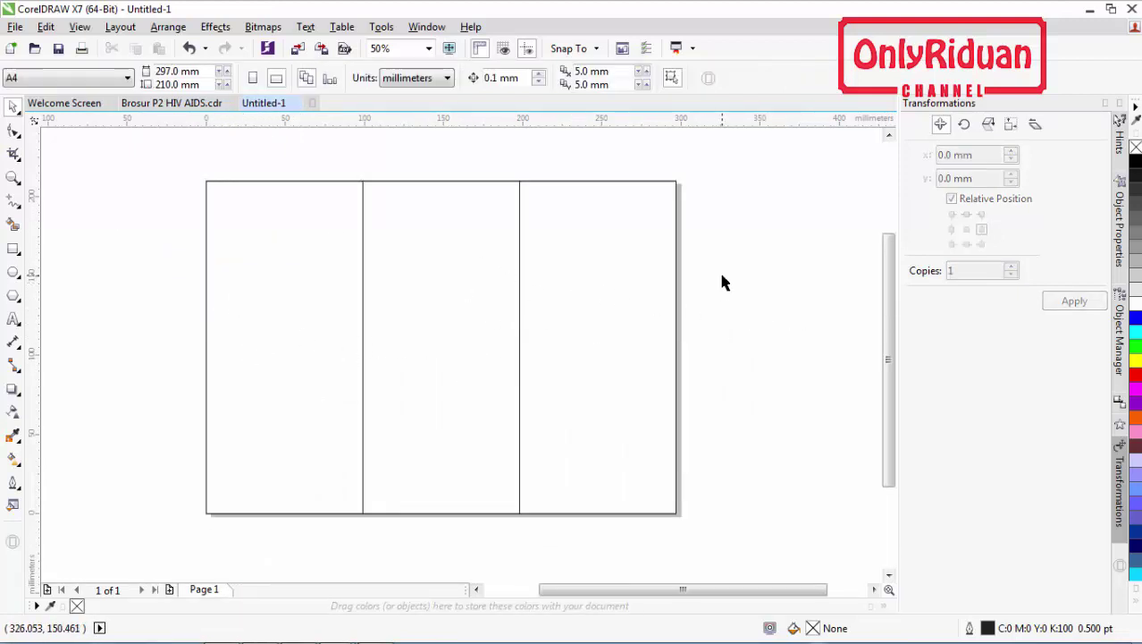
left_click(199, 103)
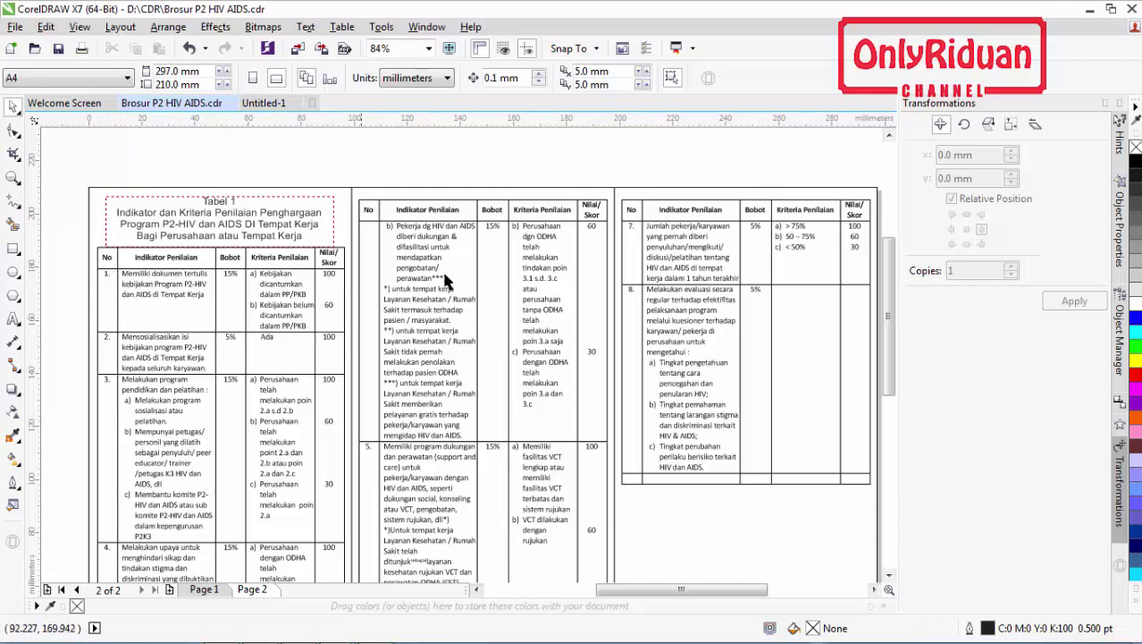
left_click(264, 103)
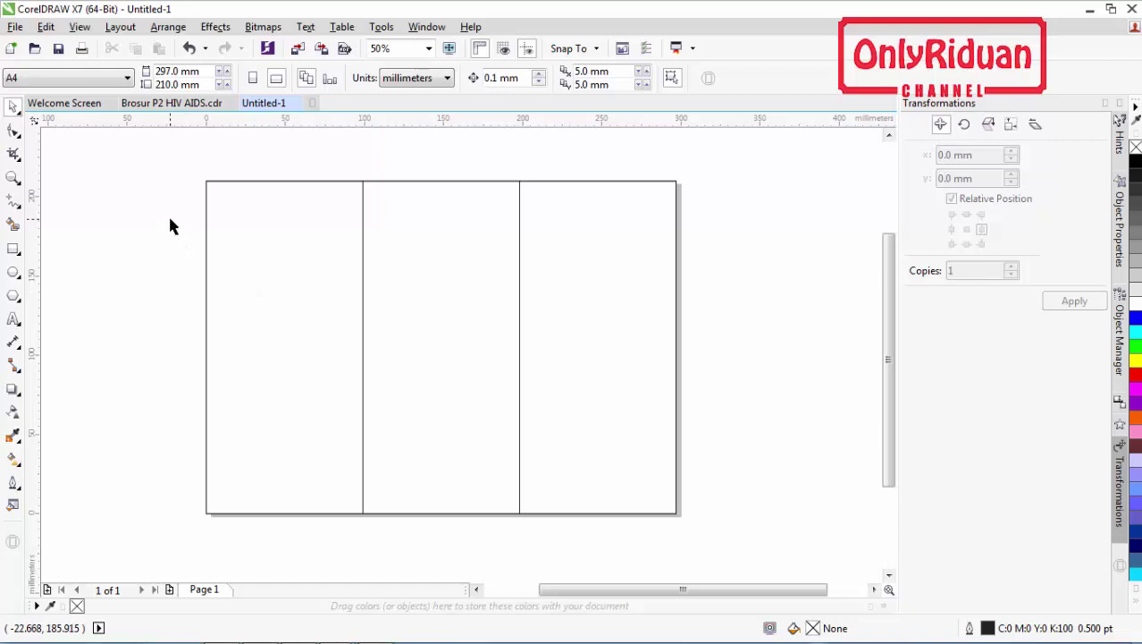
- Insert a new Microsoft Word 97 - 2003 Document object into the Untitled-1 drawing and reposition its editing window
left_click(45, 27)
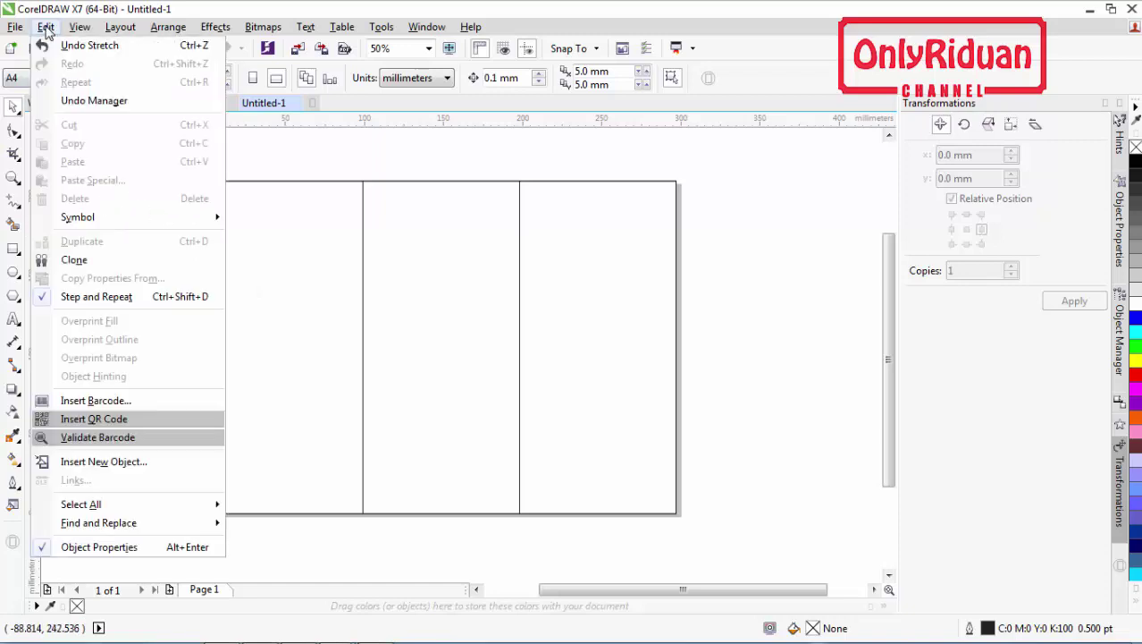
left_click(115, 463)
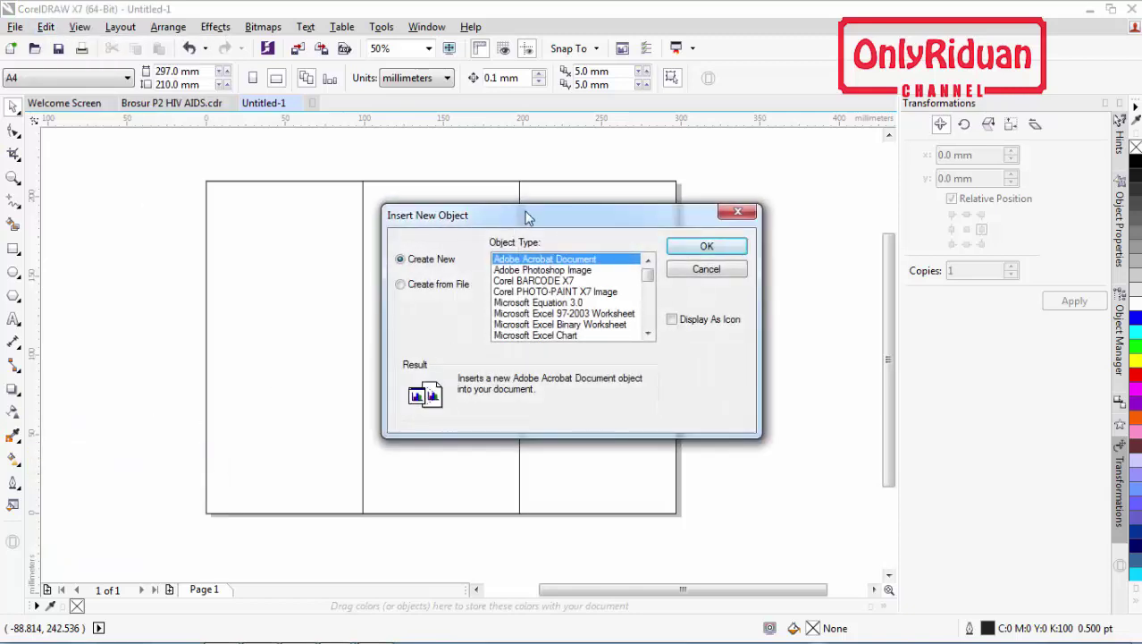
left_click_drag(527, 217, 427, 199)
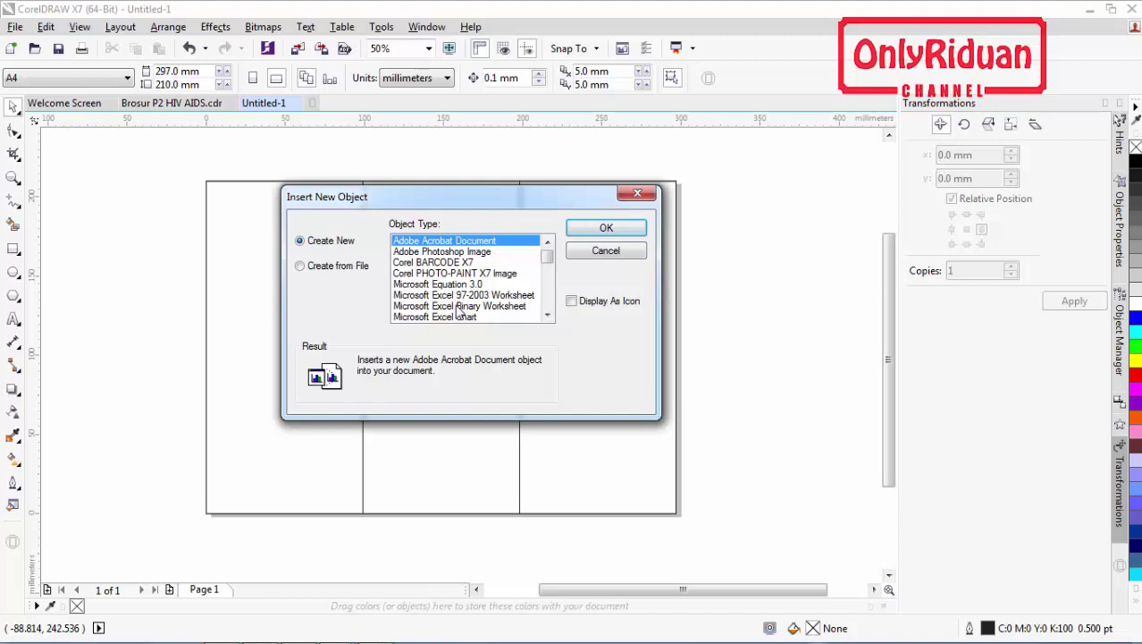
mouse_move(548, 256)
left_mouse_down()
mouse_move(551, 273)
mouse_move(548, 252)
left_mouse_up()
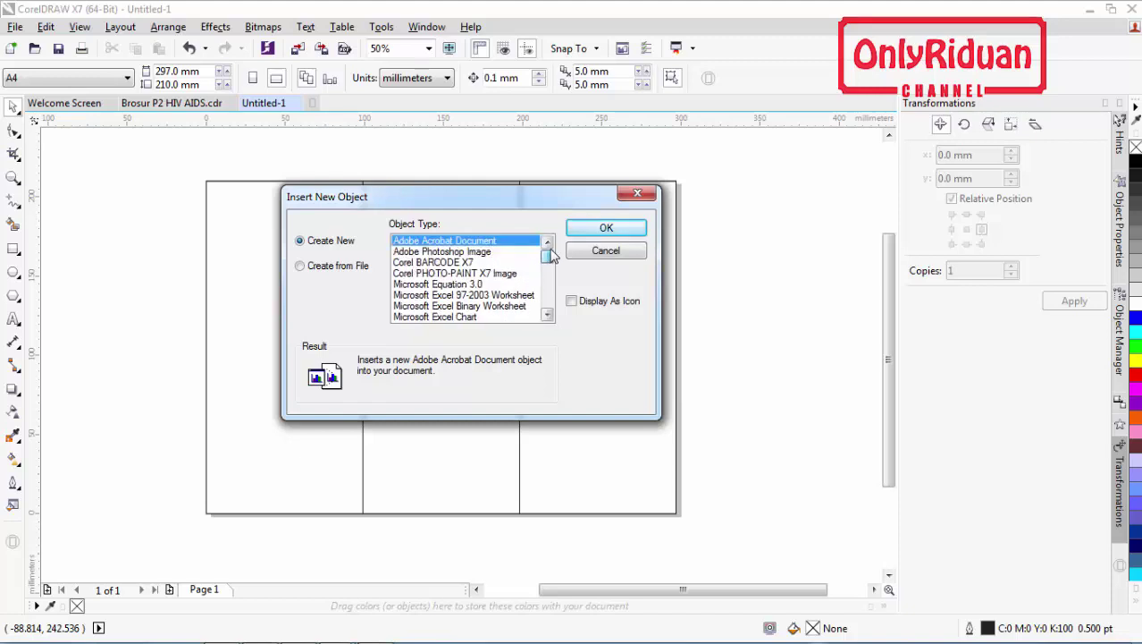
left_click(452, 297)
left_click_drag(549, 260, 553, 281)
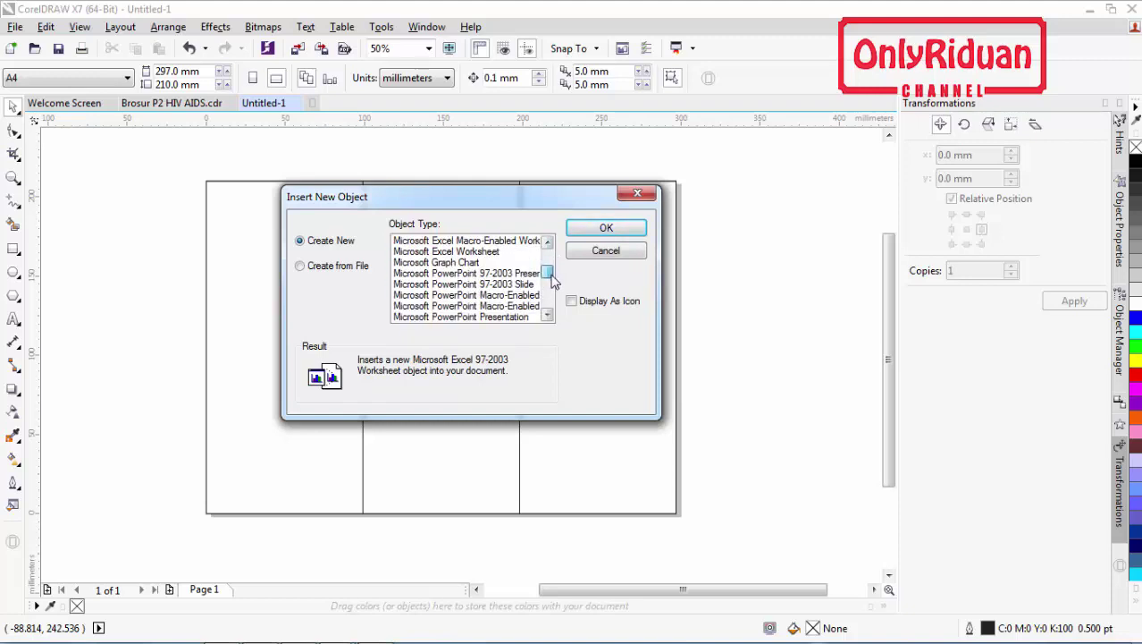
left_click_drag(551, 280, 552, 297)
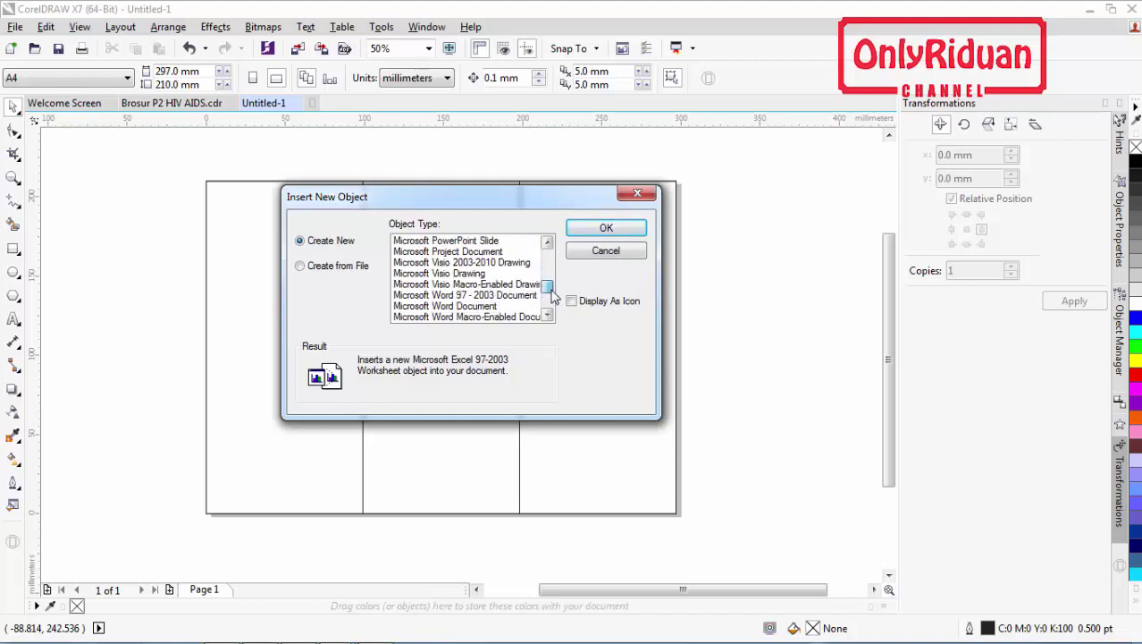
left_click(464, 296)
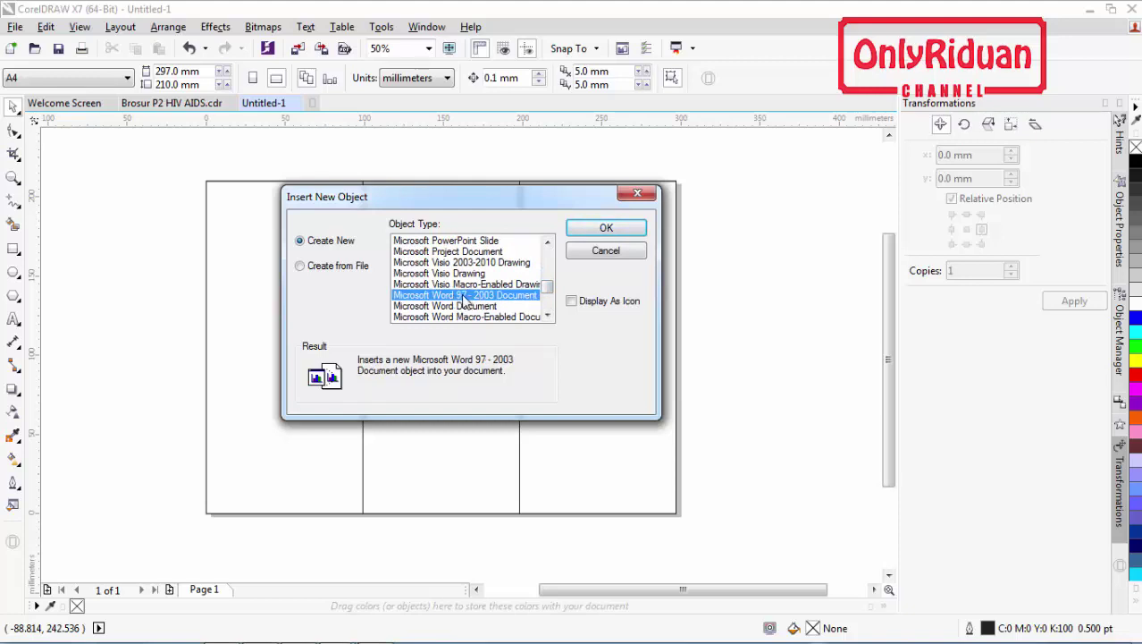
left_click(597, 233)
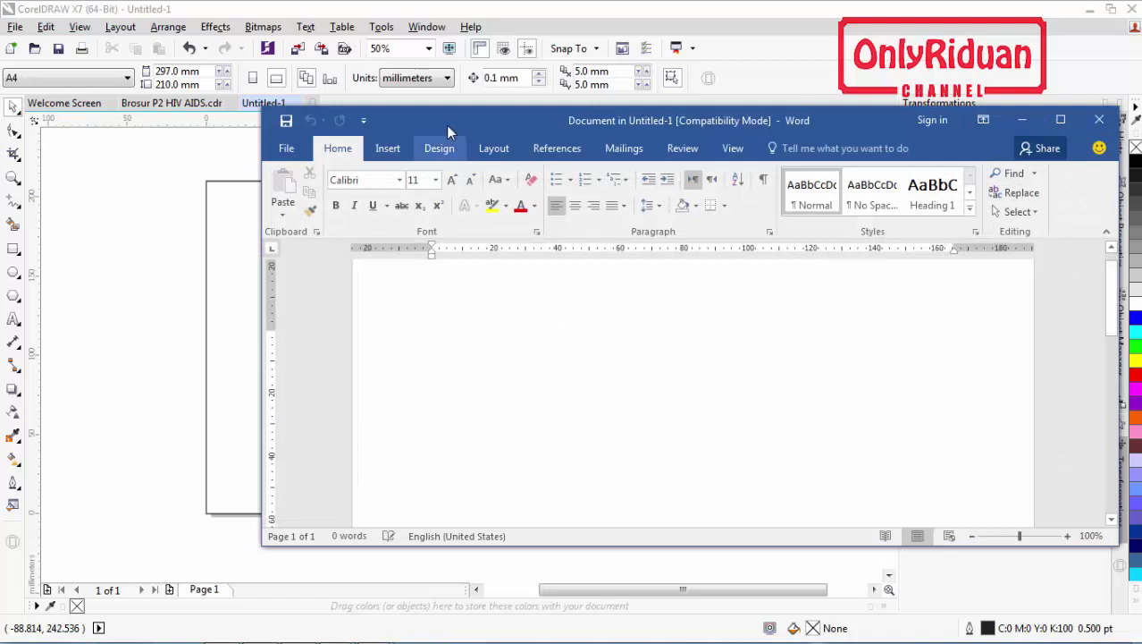
left_click_drag(404, 128, 324, 143)
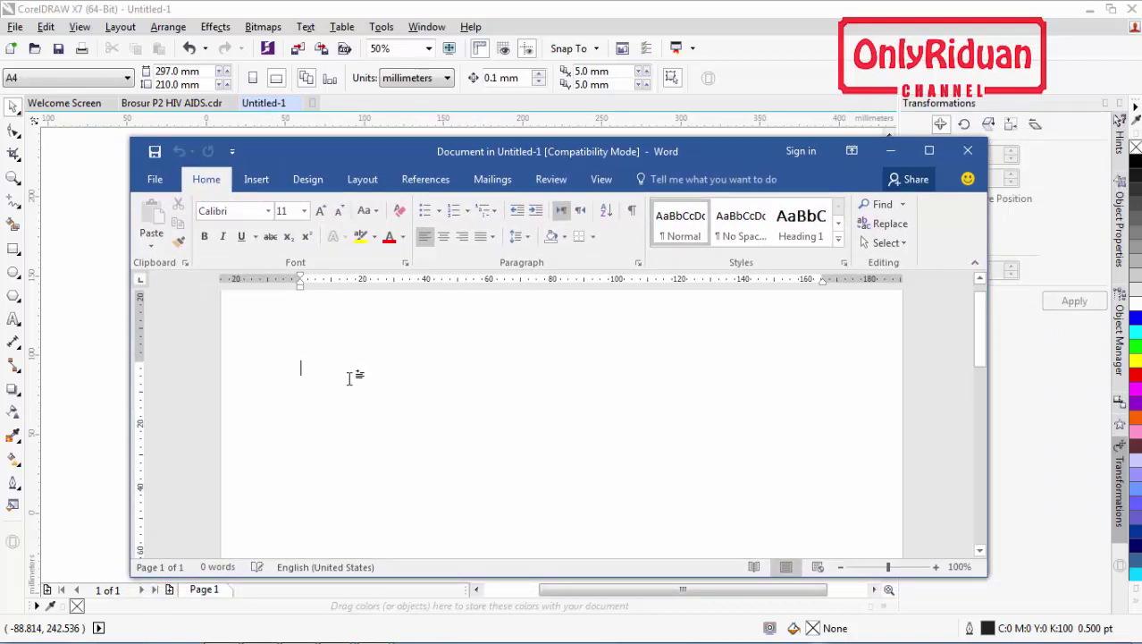
- Reposition the Word editing window and insert a table of five columns and two rows in the document
left_click_drag(358, 166, 331, 102)
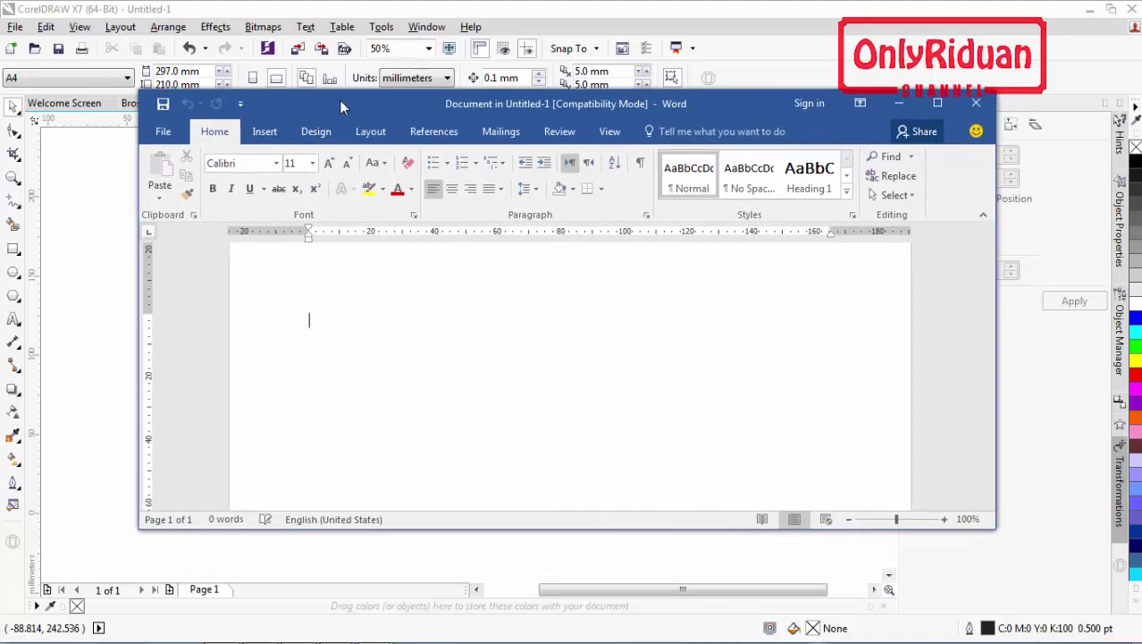
left_click(265, 134)
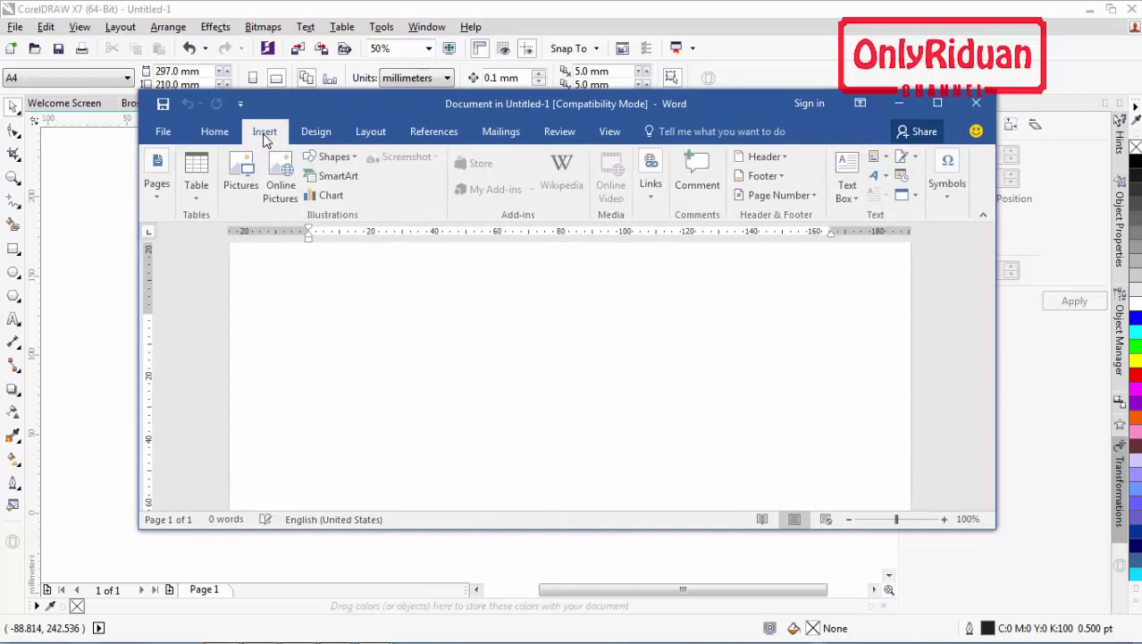
left_click(194, 188)
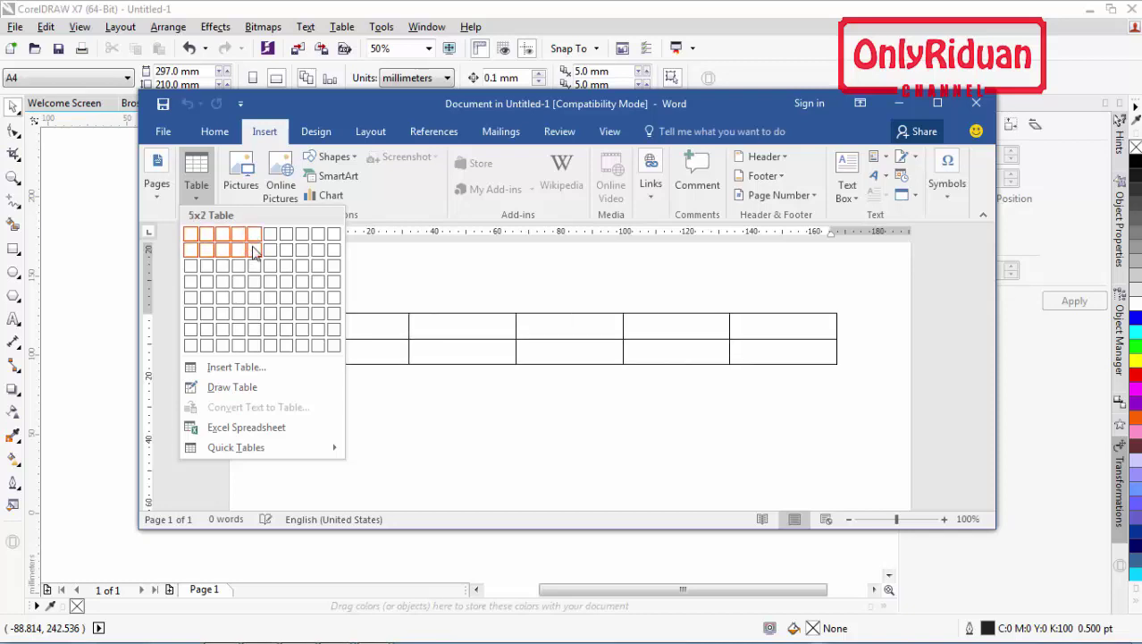
left_click(254, 252)
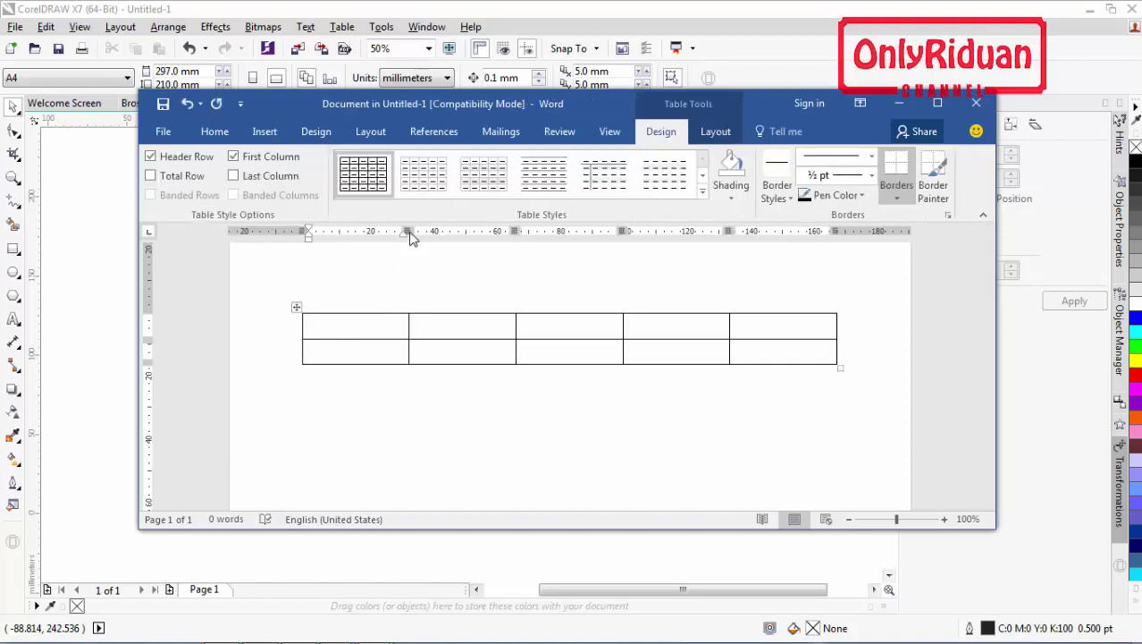
- Narrow the table's first, third and fifth columns and widen the second column
left_click_drag(406, 230, 331, 231)
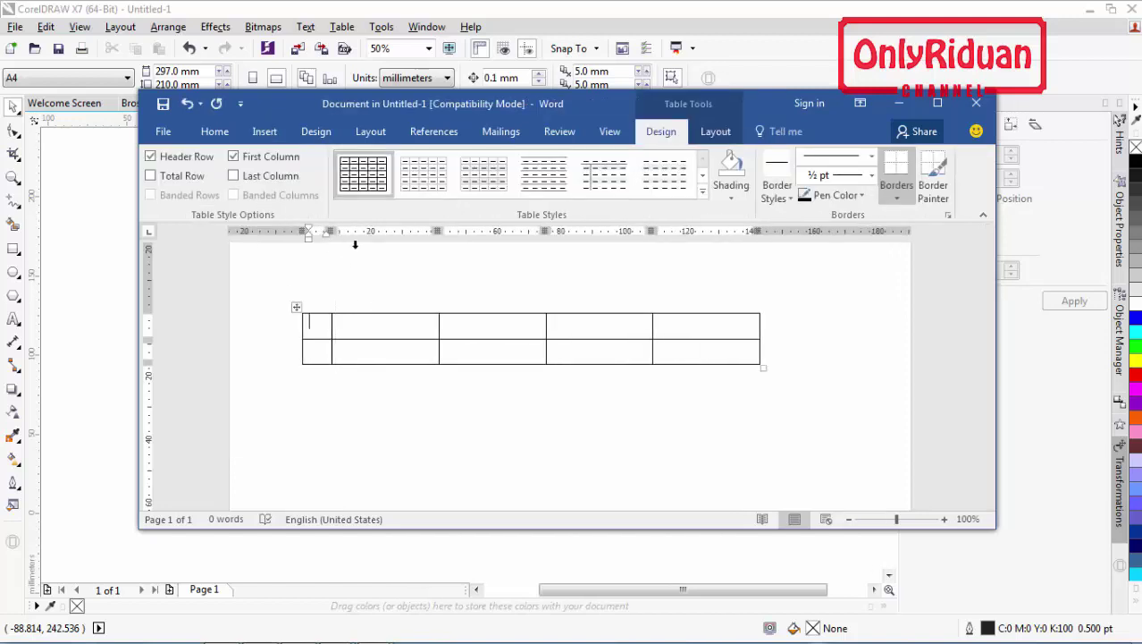
left_click_drag(756, 232, 691, 232)
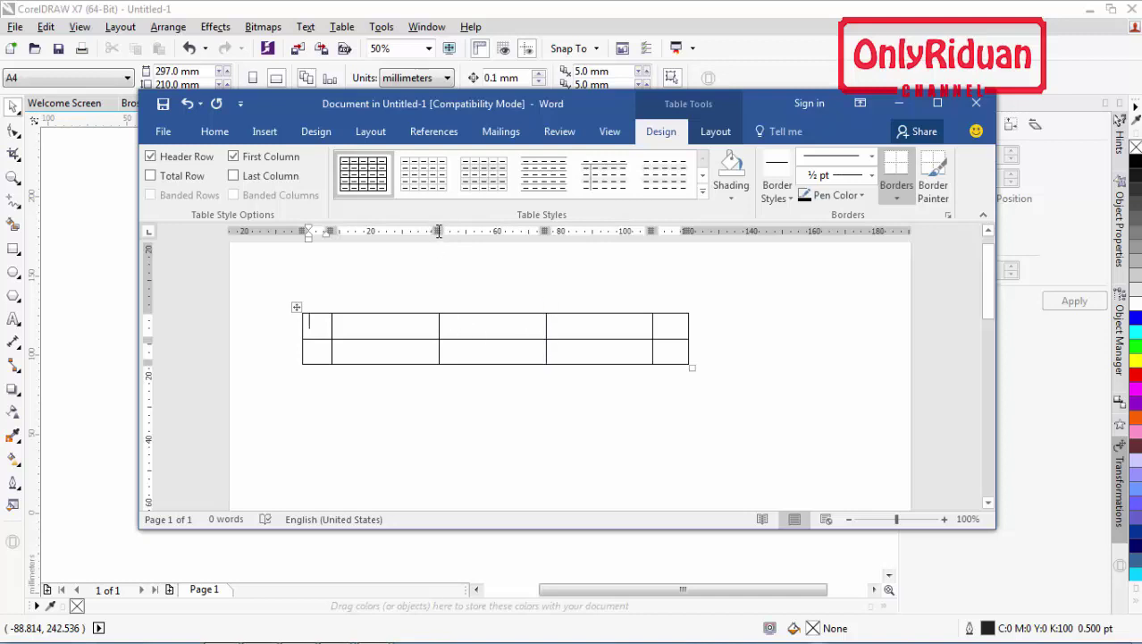
left_click_drag(437, 230, 475, 232)
left_click_drag(580, 232, 506, 234)
- Enter the headings No, Indikator Penilaian, Bobot and, in the fifth column on two lines, Nilai/ Skor, leaving the fourth heading blank
left_click(322, 321)
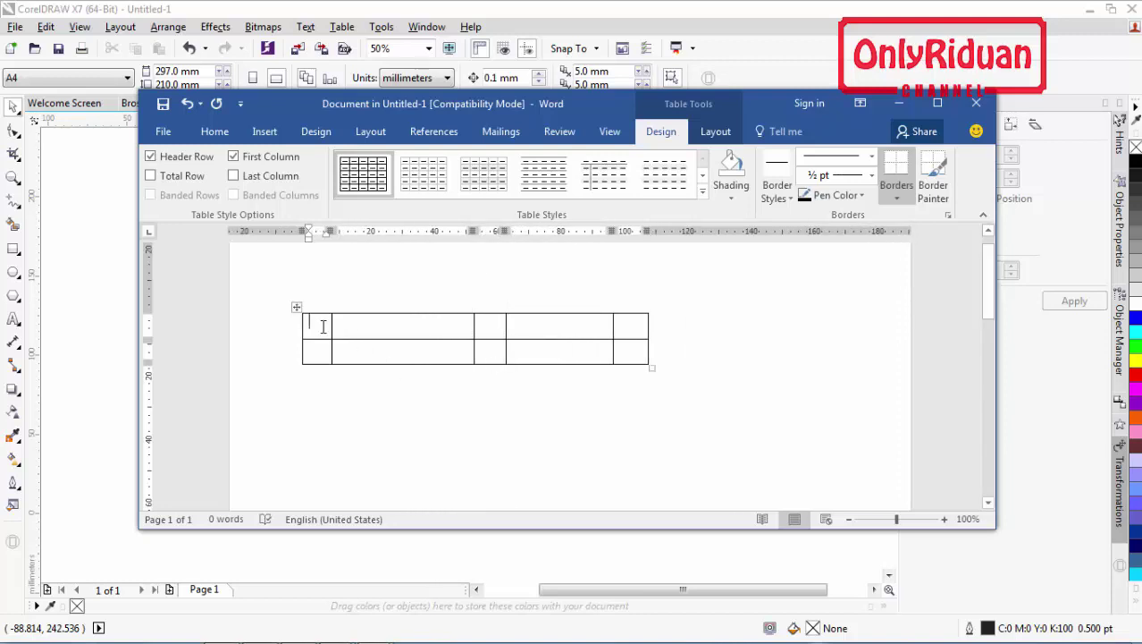
type("0")
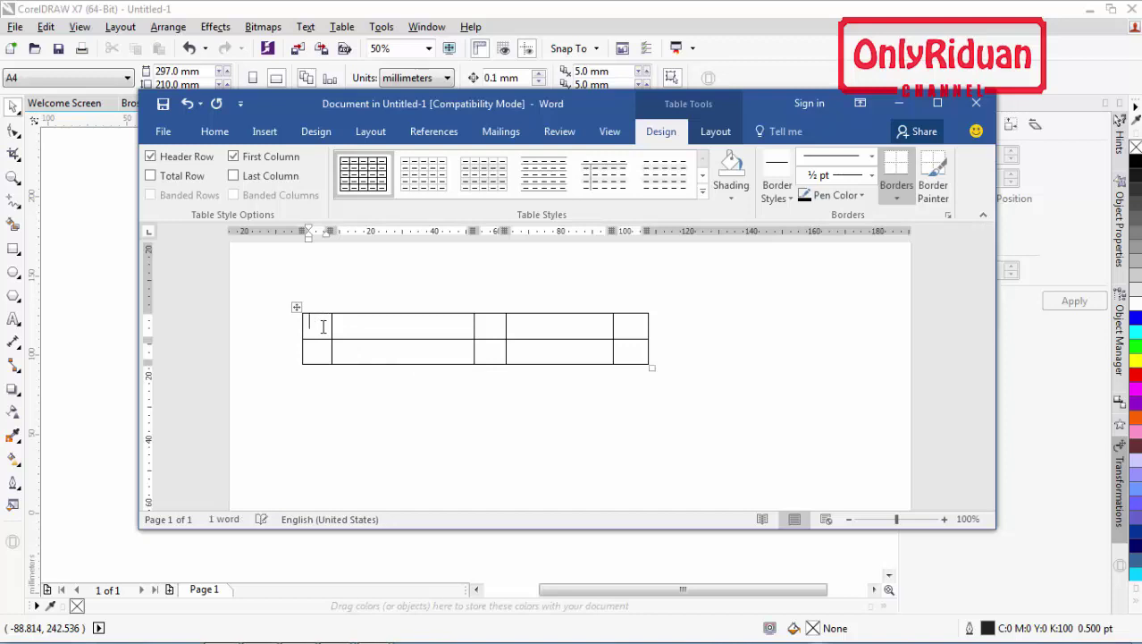
type("No ")
type("In")
type("dika")
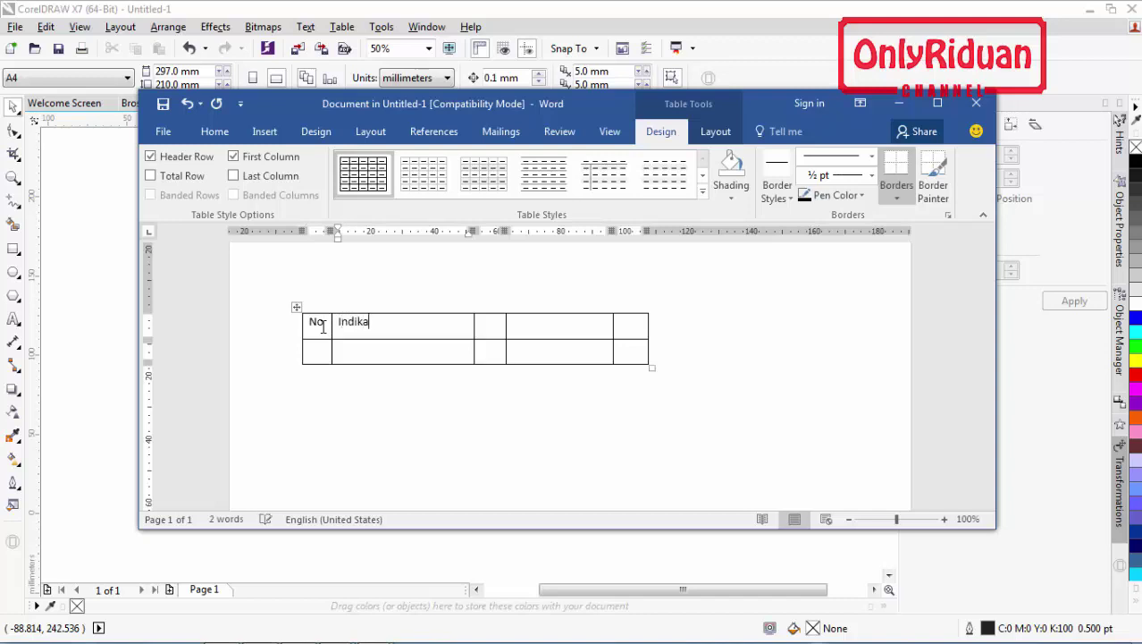
type("tor Penilaian")
key("Tab")
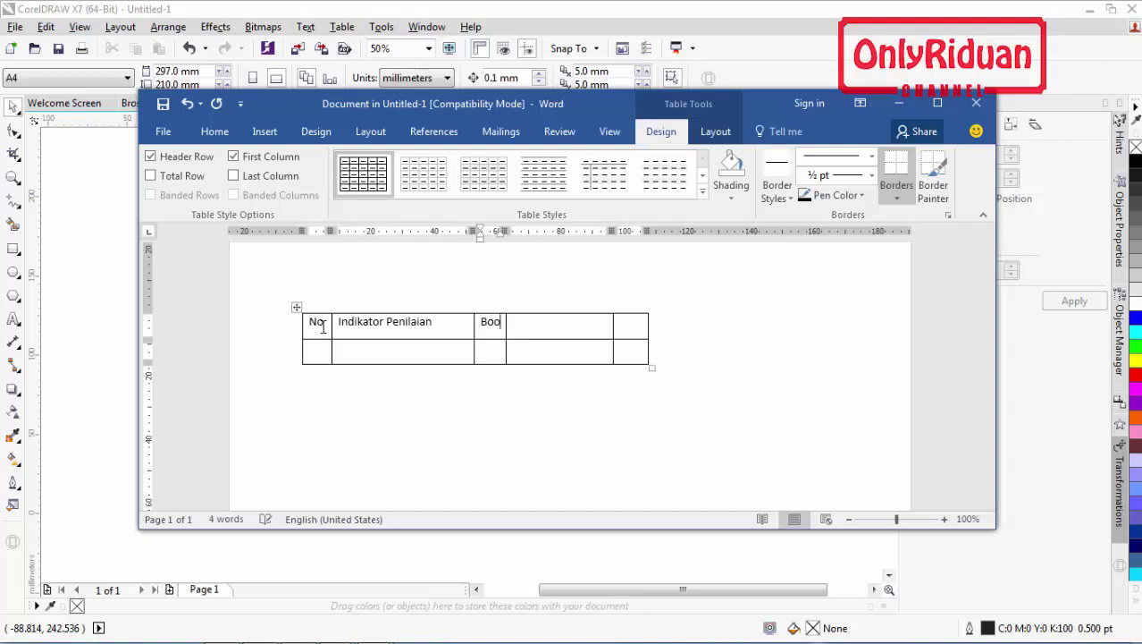
type("Bobot")
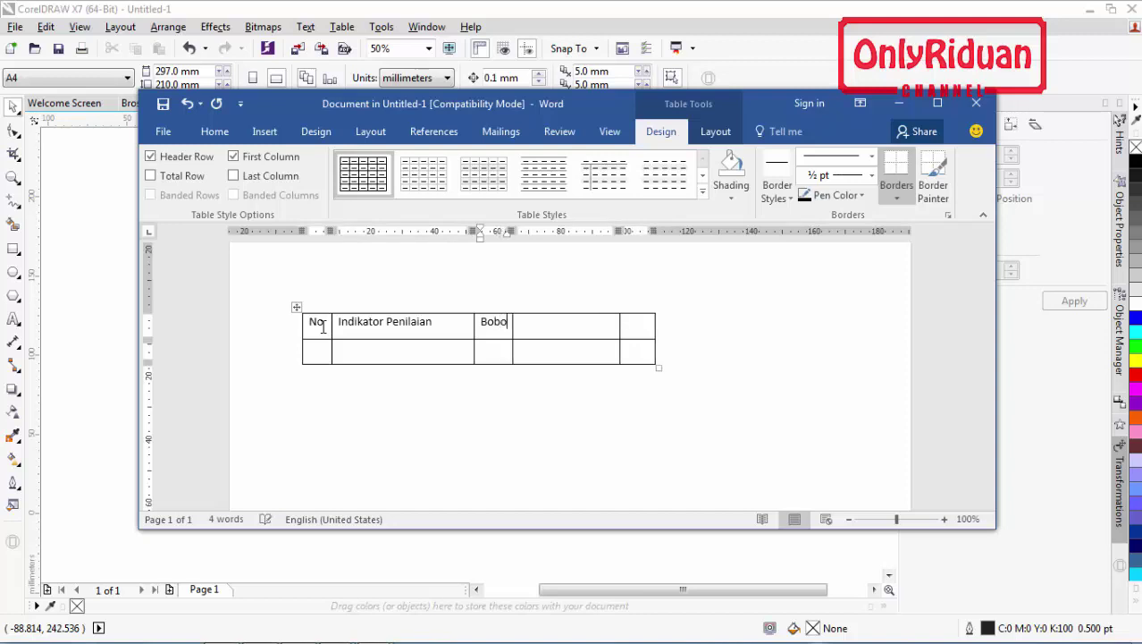
key("Tab")
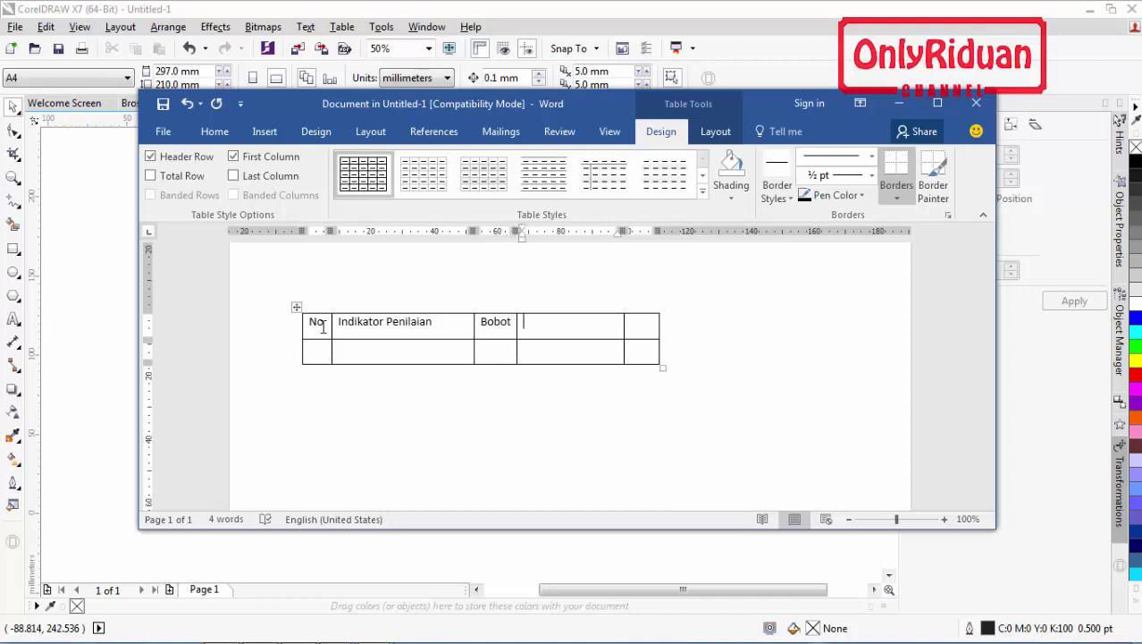
key("Tab")
type("N")
type("ilai/Skor")
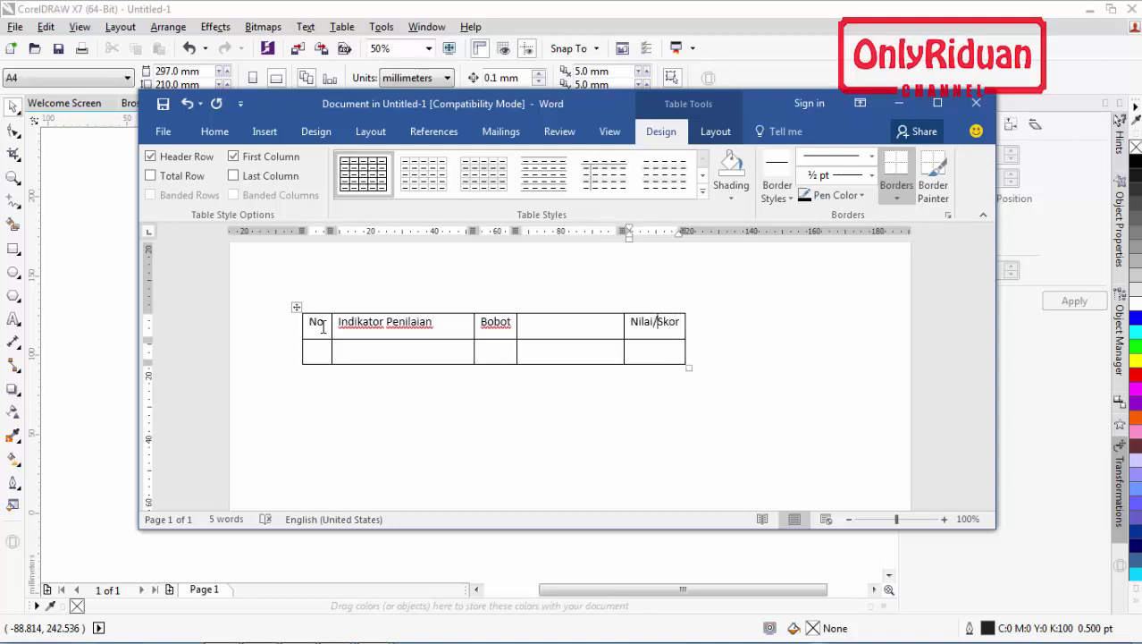
key("Return")
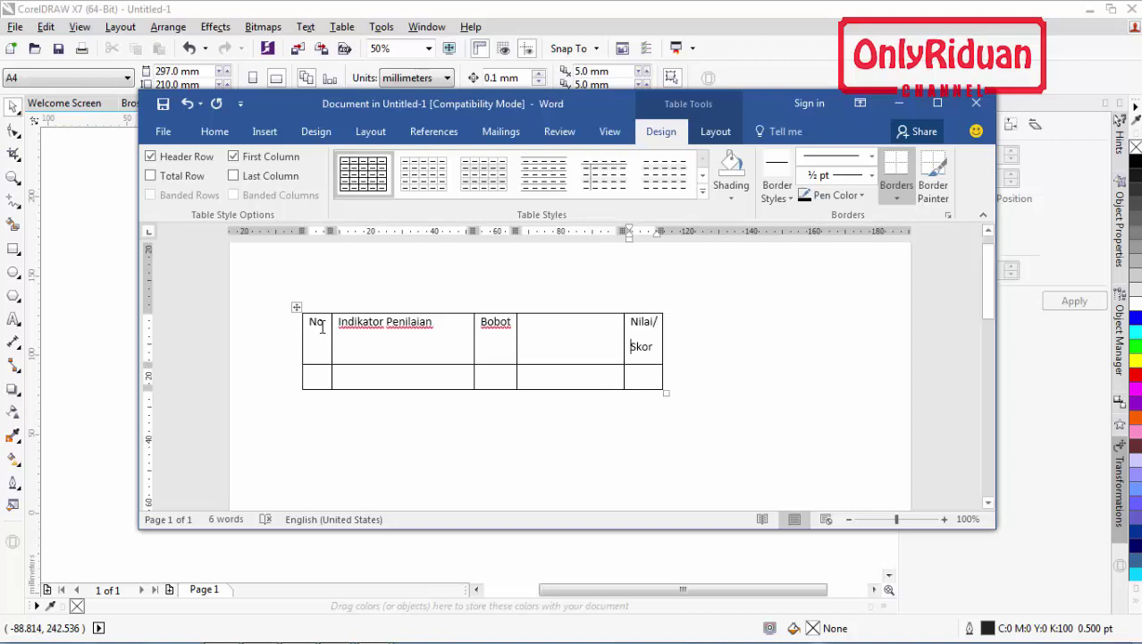
- Return to the CorelDRAW drawing and move the embedded table to the top of the first panel
mouse_move(332, 306)
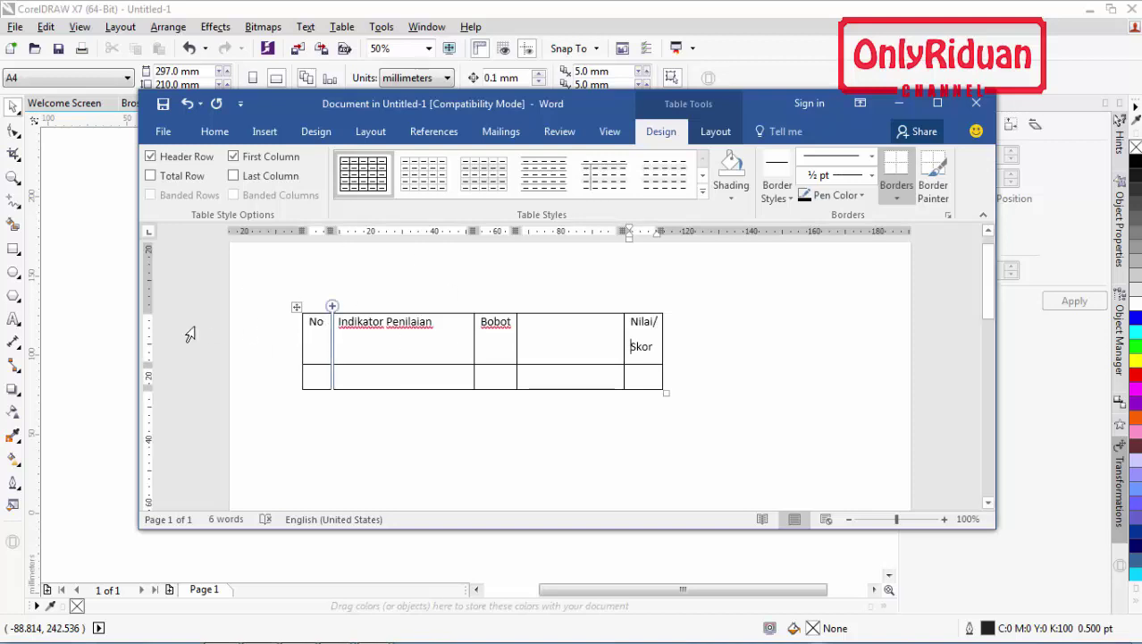
left_click(102, 326)
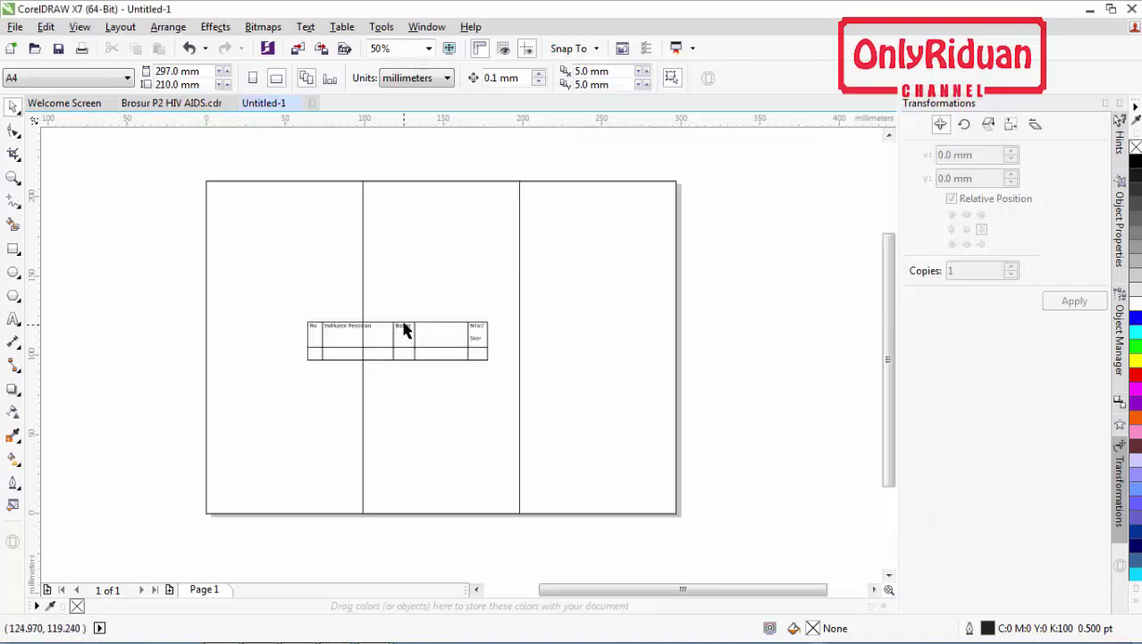
left_click_drag(401, 317, 308, 186)
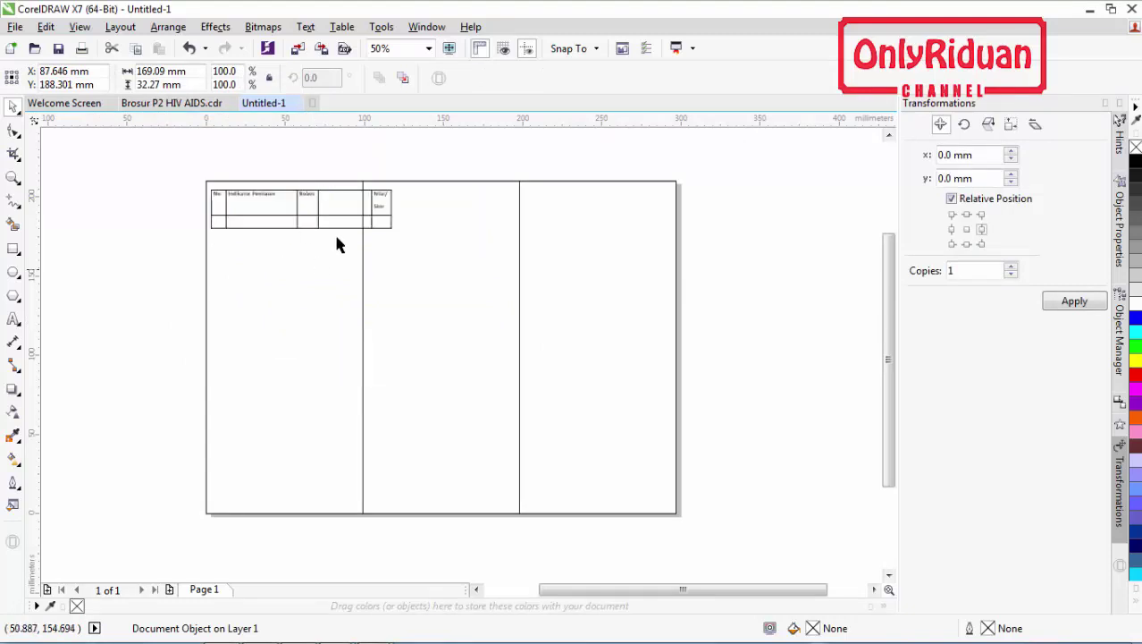
- Check the headings in Brosur P2 HIV AIDS.cdr, reopen the embedded table and enter Kreteria Penilaian on two lines as the fourth heading
left_click(170, 104)
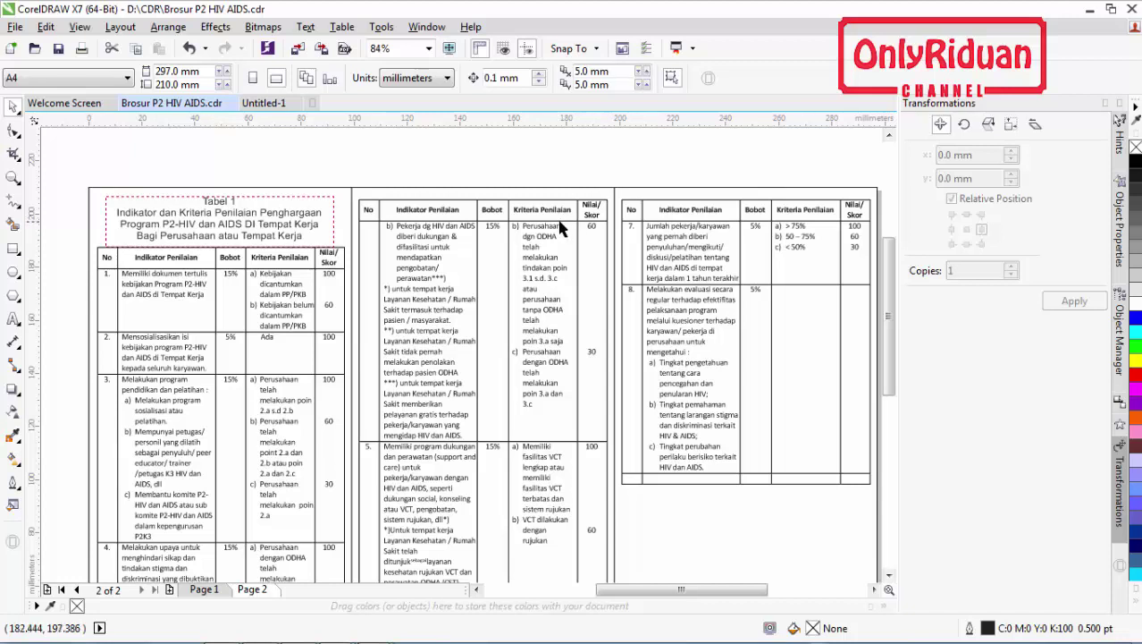
left_click(260, 105)
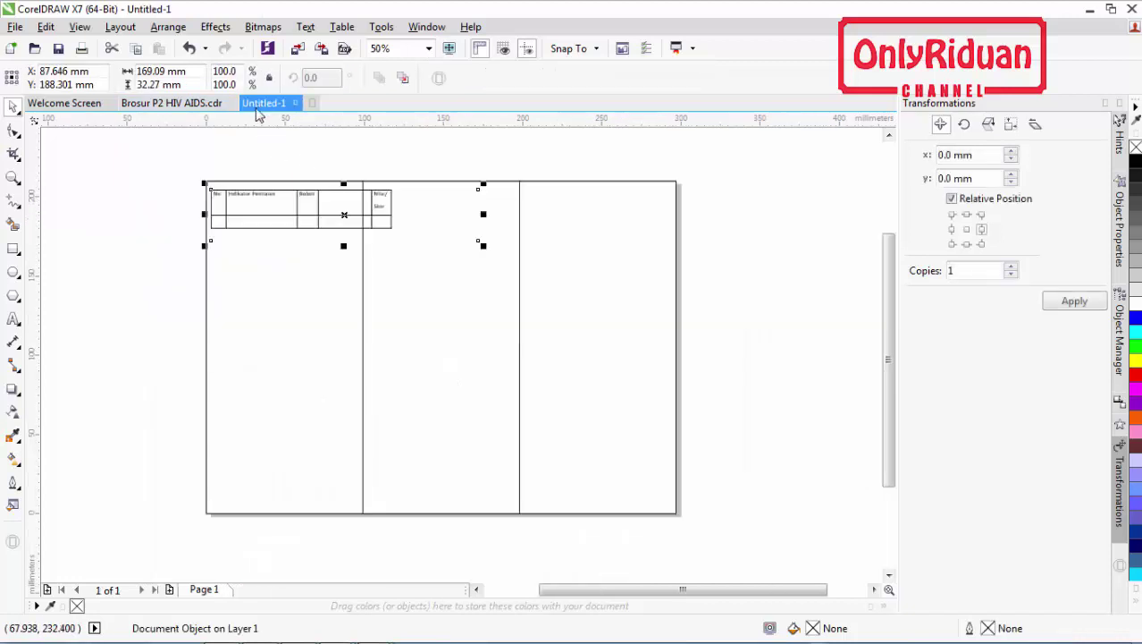
double_click(294, 193)
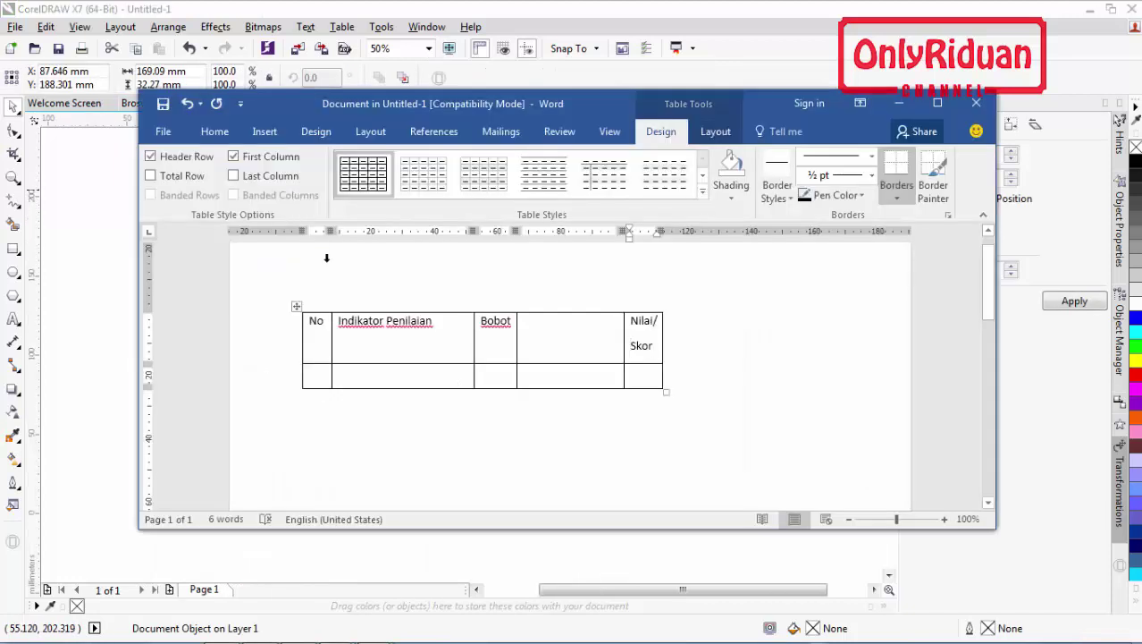
left_click(596, 330)
type("Kreteria")
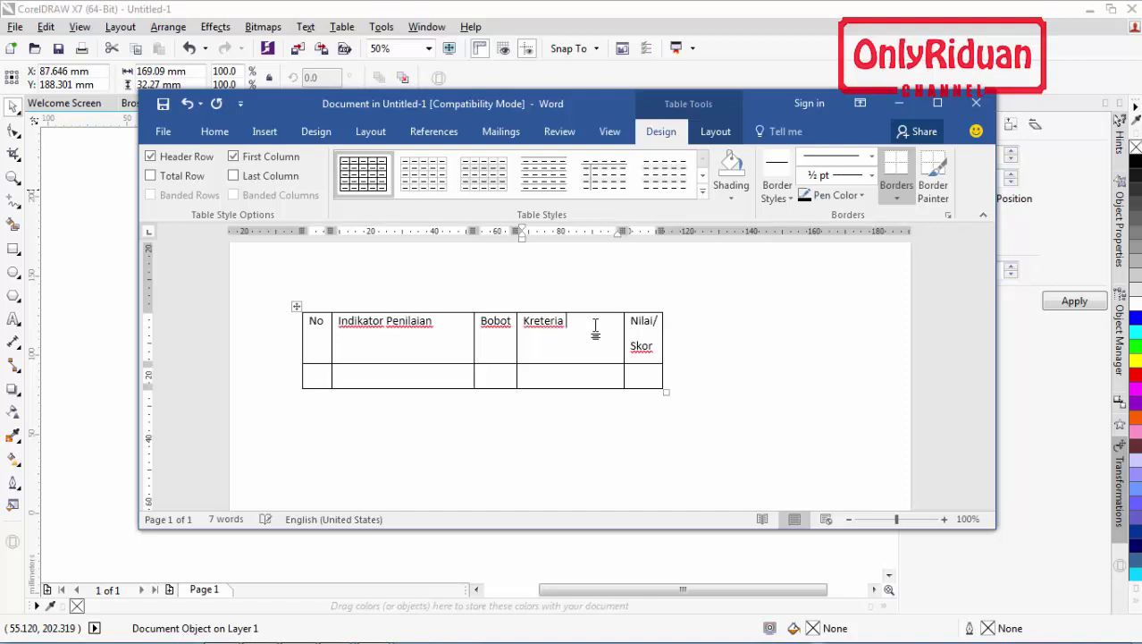
type("Penilaian")
key("Return")
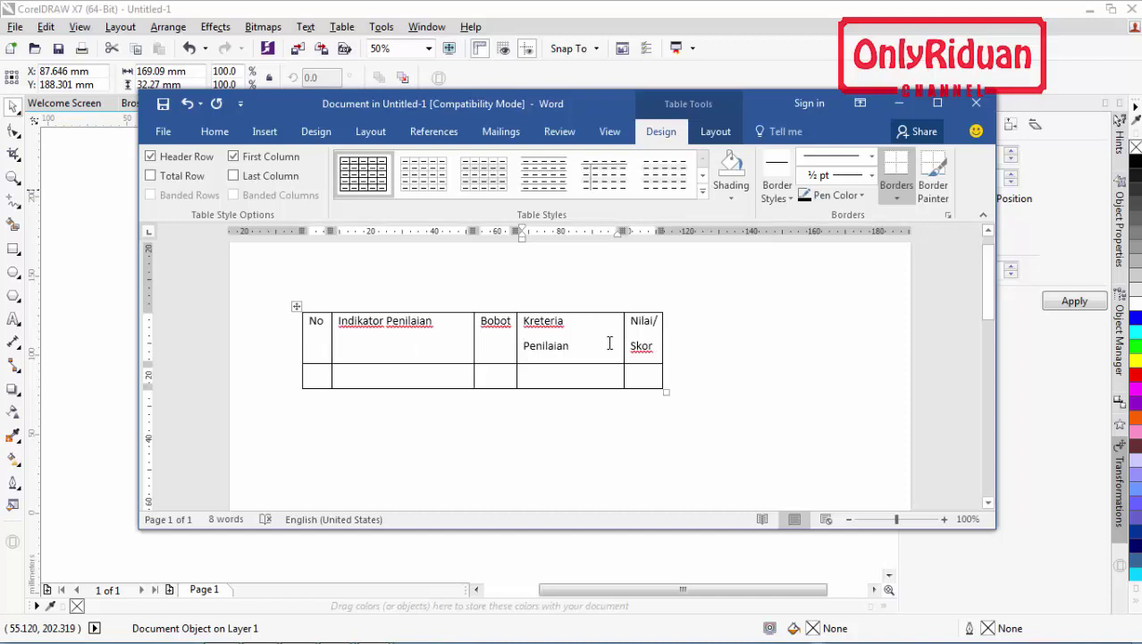
- Set the heading row's paragraph spacing after to 0 pt and center its text horizontally and vertically in the cells
left_click(271, 329)
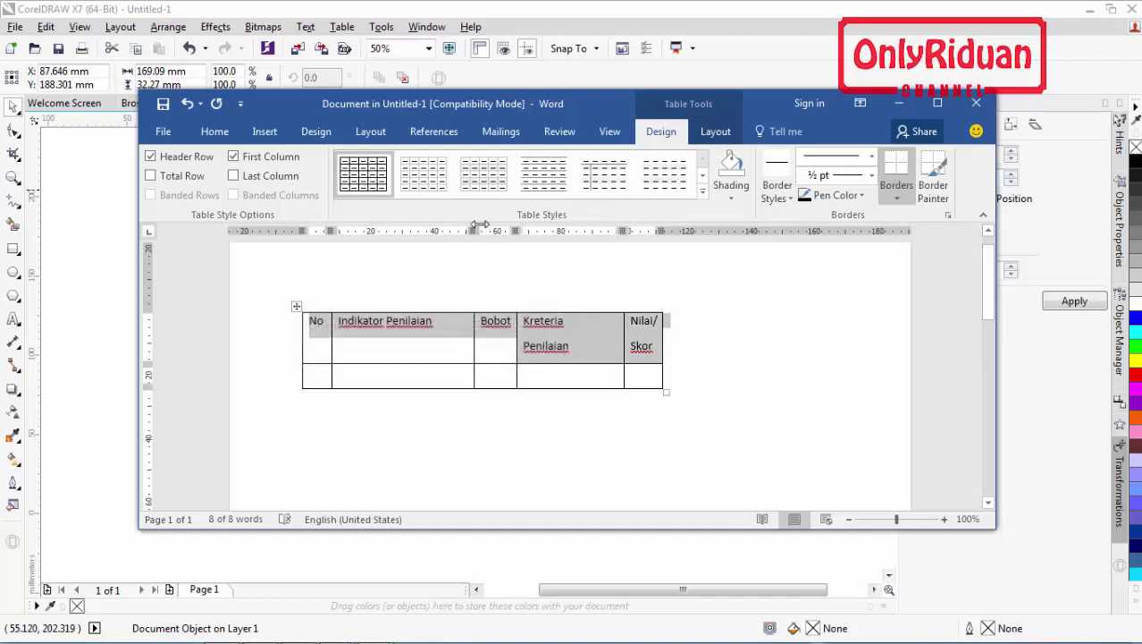
left_click(370, 132)
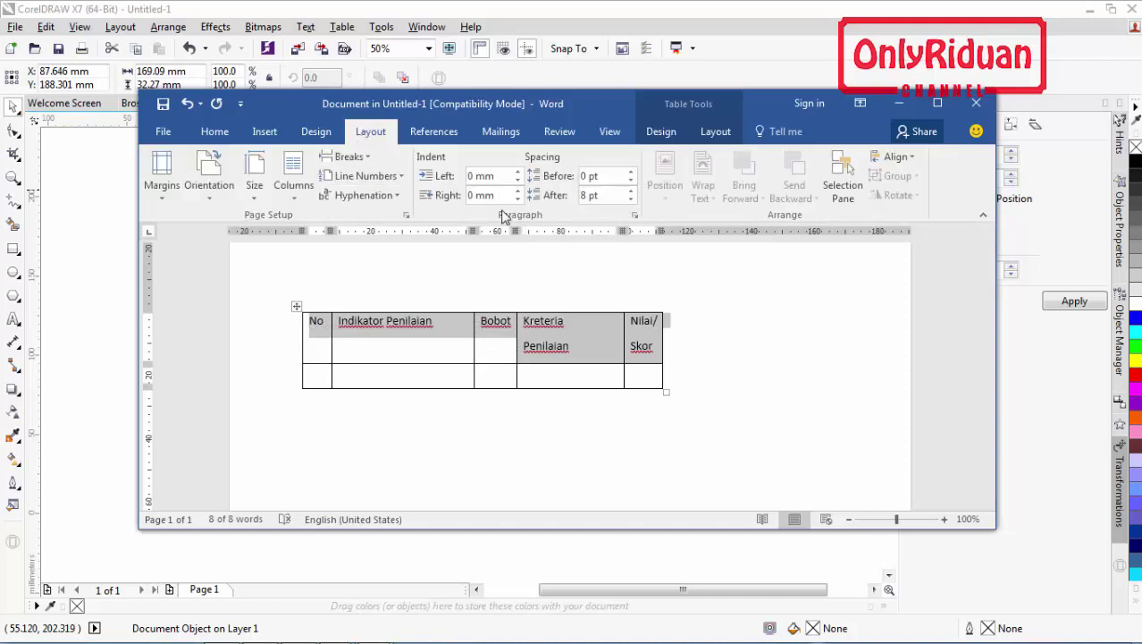
left_click(631, 200)
left_click(631, 200)
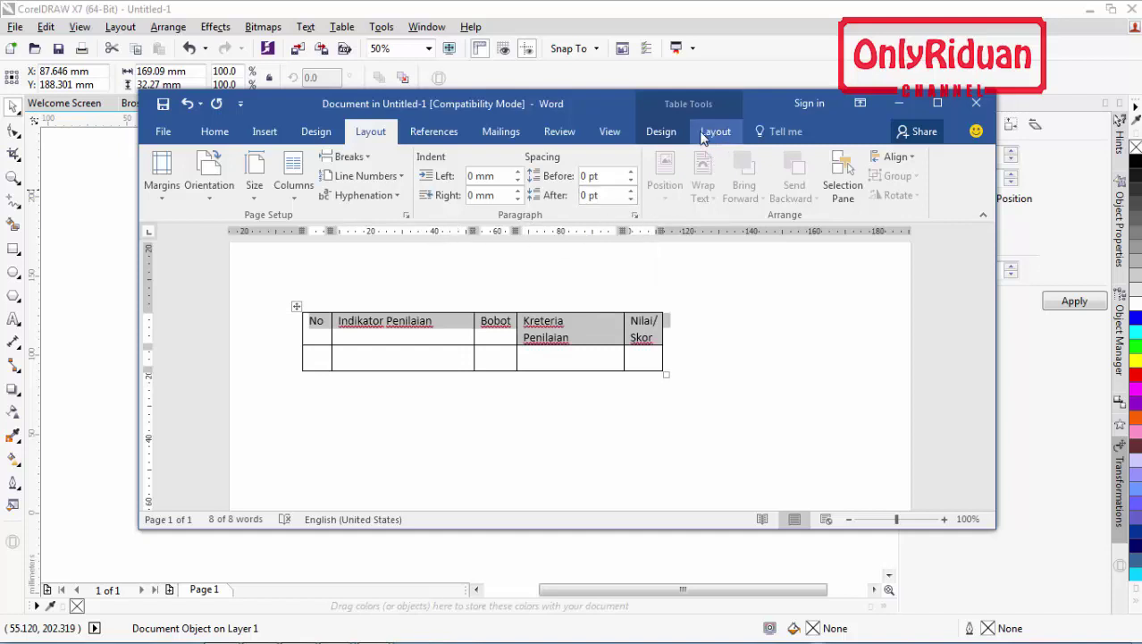
left_click(661, 132)
left_click(714, 133)
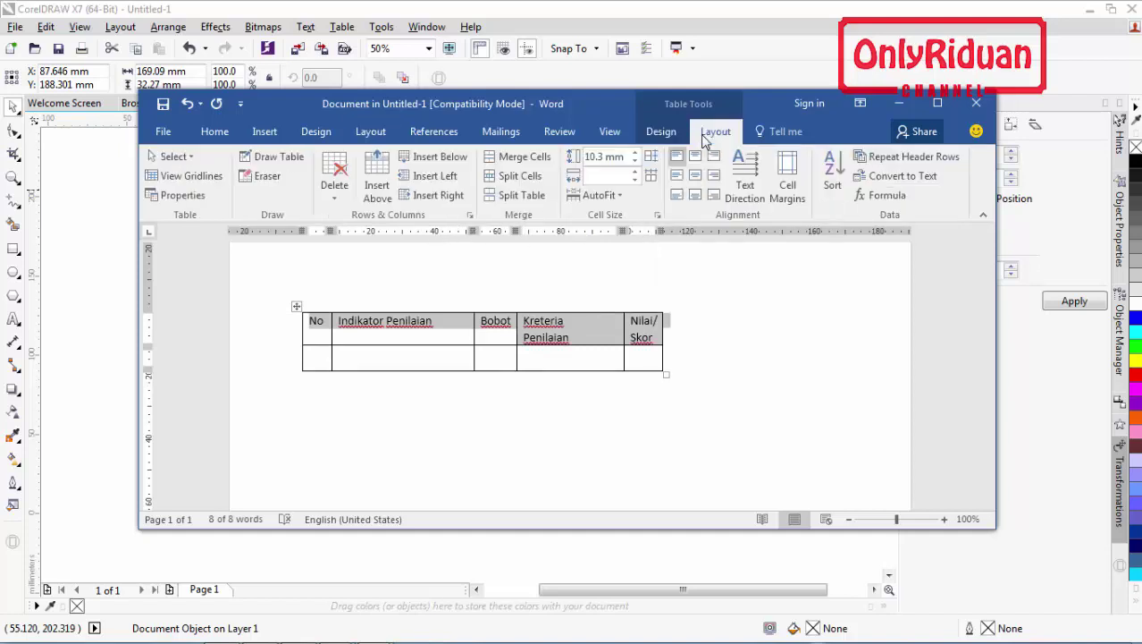
left_click(695, 175)
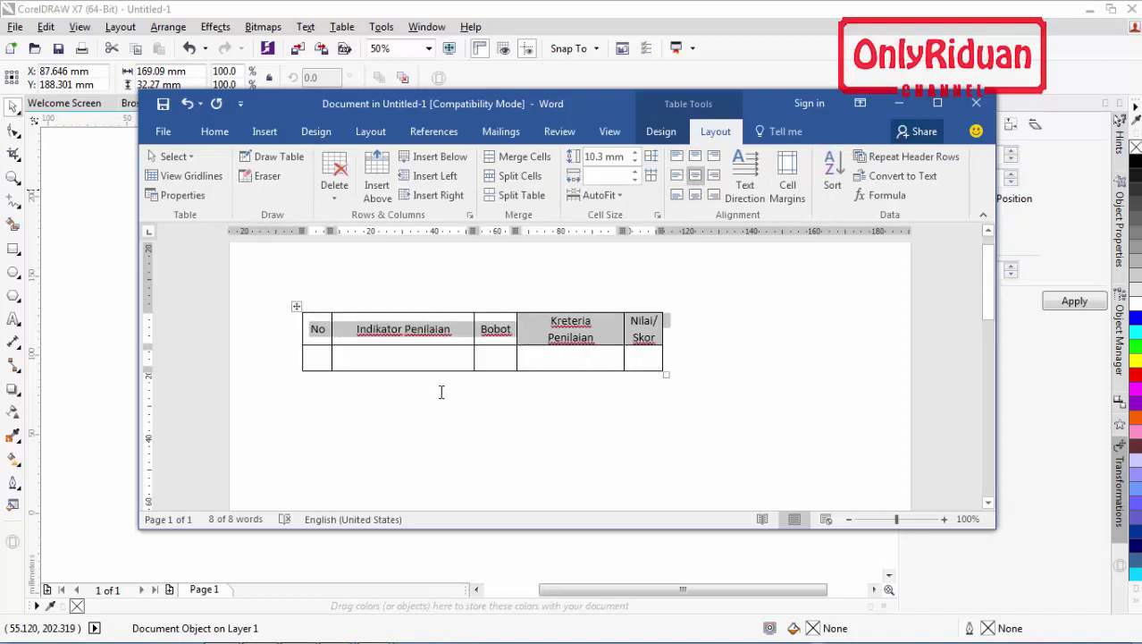
- Undo the column change made to the heading row alone, and narrow the Indikator Penilaian and Kreteria Penilaian columns across both rows
left_click_drag(473, 232, 460, 231)
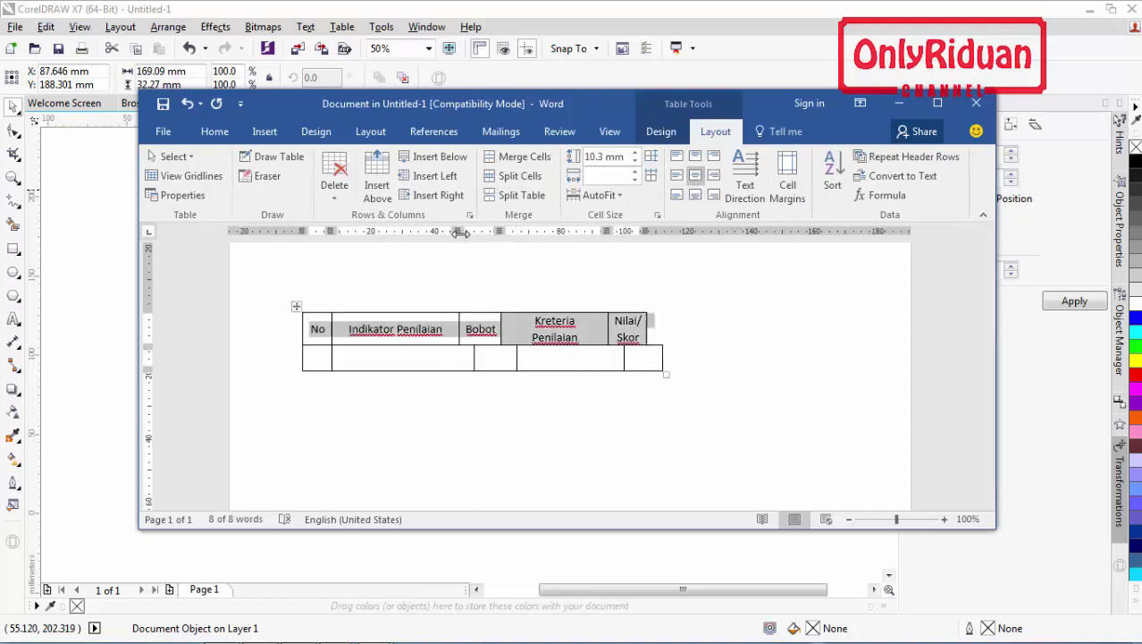
key("ctrl+z")
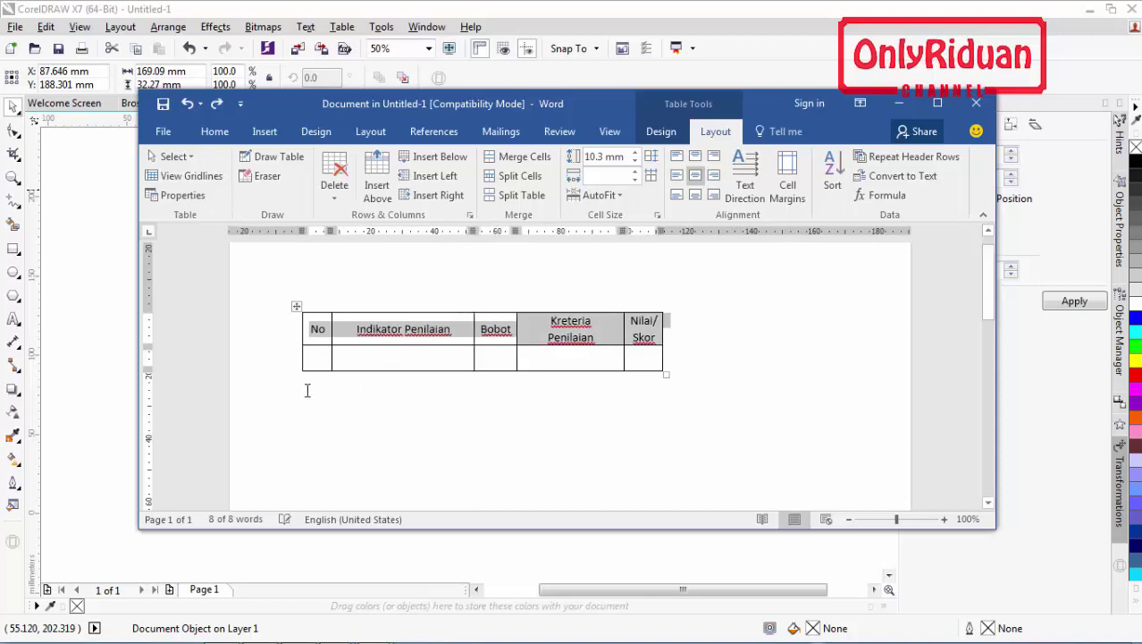
left_click_drag(273, 327, 266, 379)
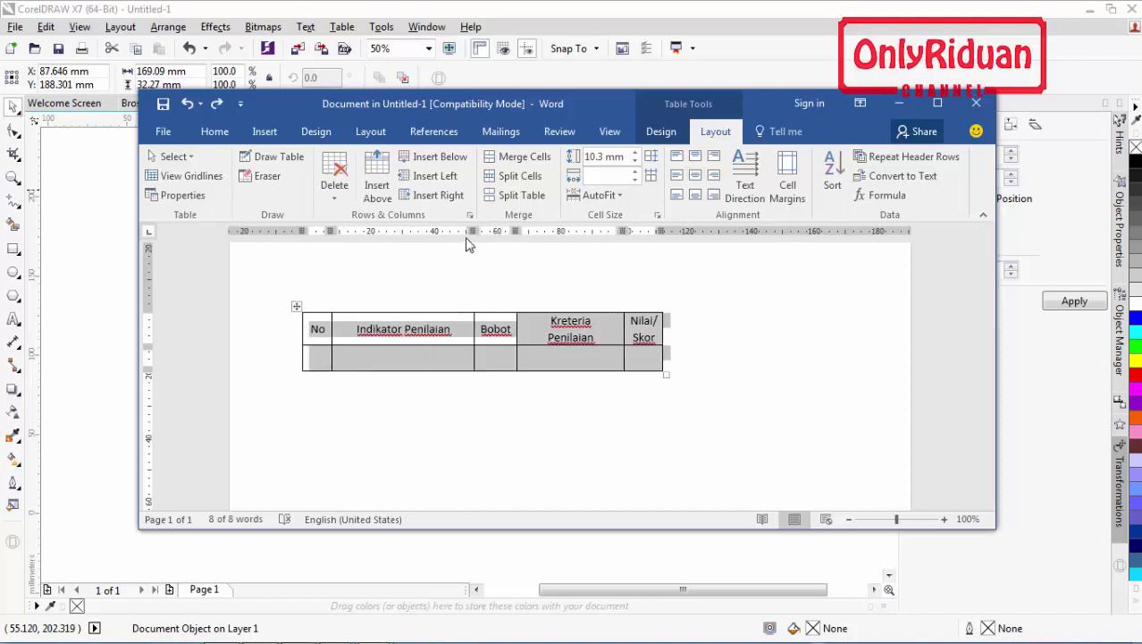
mouse_move(472, 231)
left_mouse_down()
mouse_move(458, 231)
mouse_move(491, 231)
left_mouse_up()
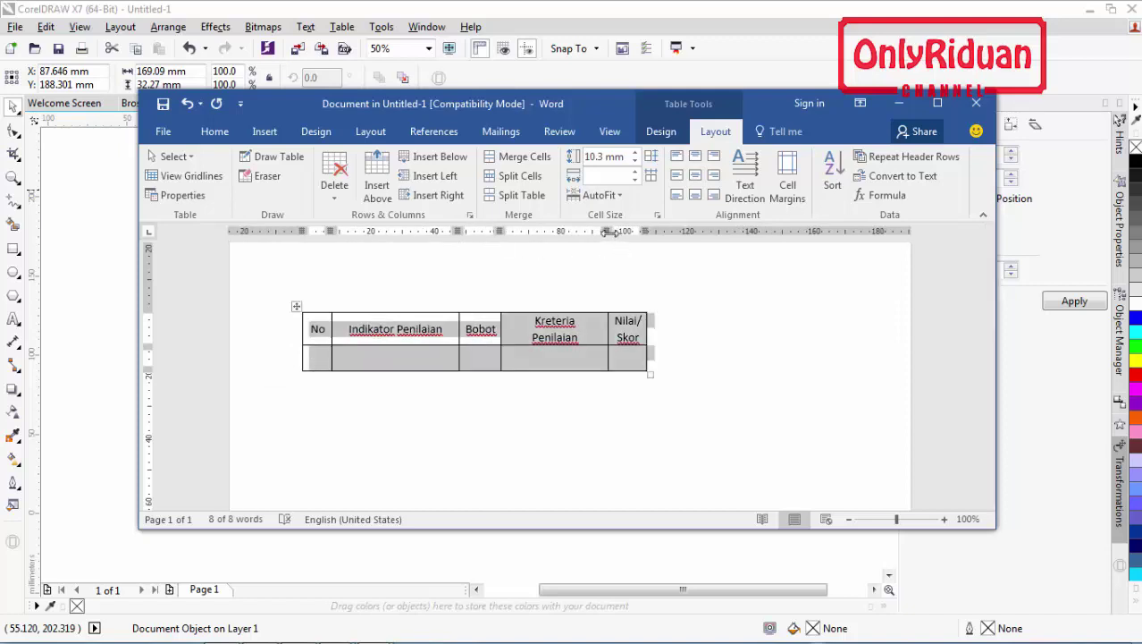
left_click_drag(608, 232, 593, 232)
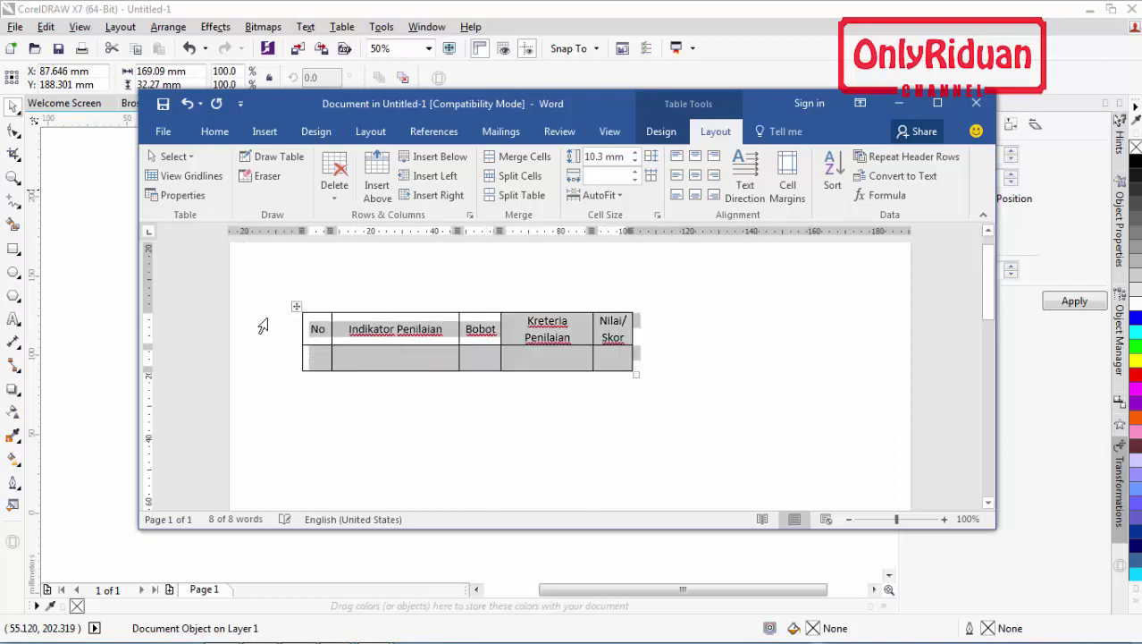
- Set the font size of both table rows to 9
left_click(258, 325)
left_click_drag(256, 324, 262, 362)
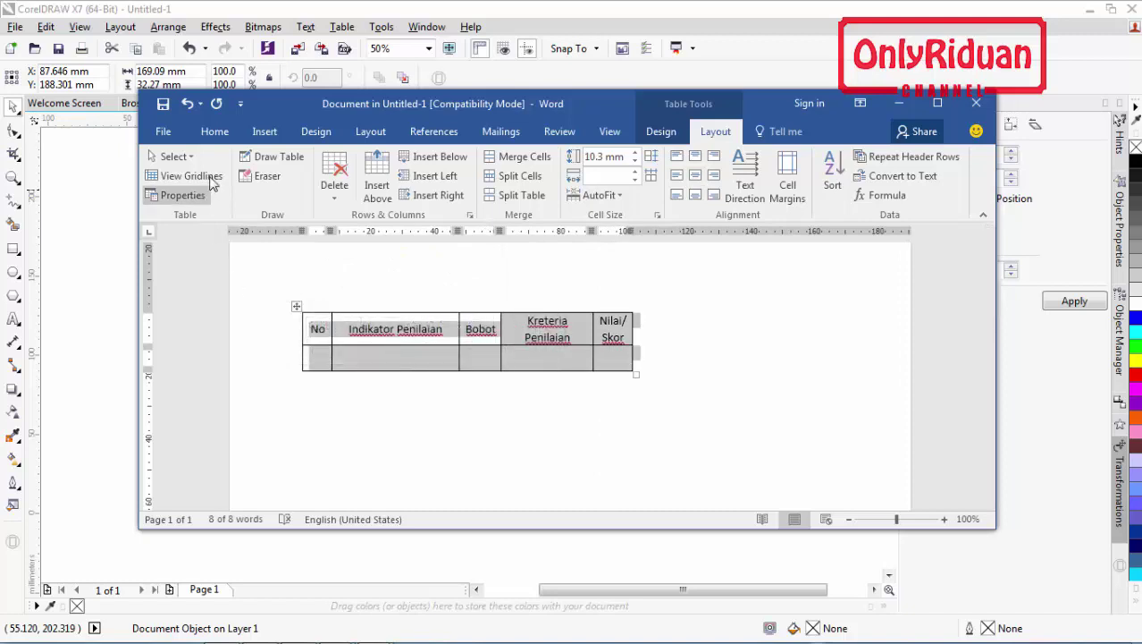
left_click(215, 132)
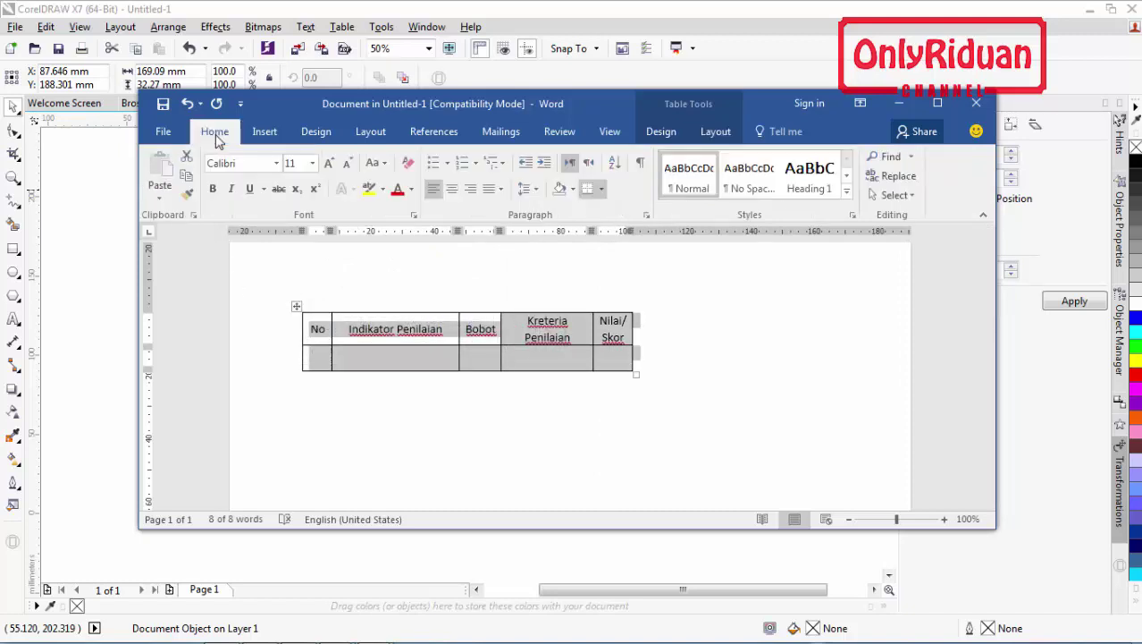
left_click(312, 163)
left_click(295, 200)
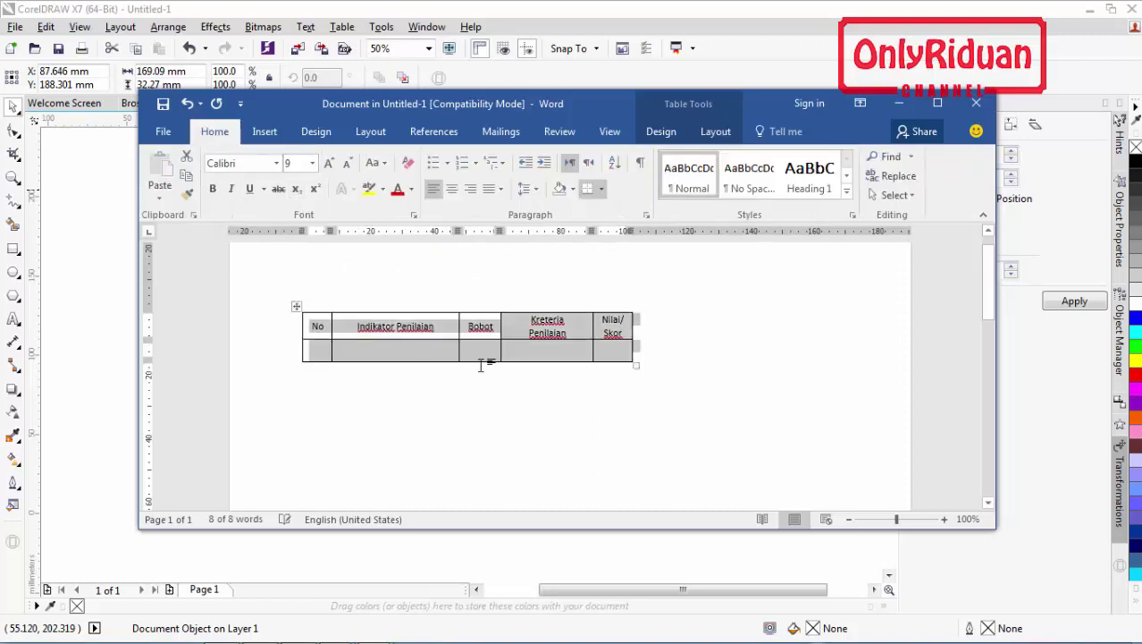
- Narrow the Bobot and Kreteria Penilaian columns, and return to the CorelDRAW page to check the table's fit in the first panel
left_click_drag(500, 231, 494, 230)
left_click_drag(586, 231, 570, 231)
left_click(93, 360)
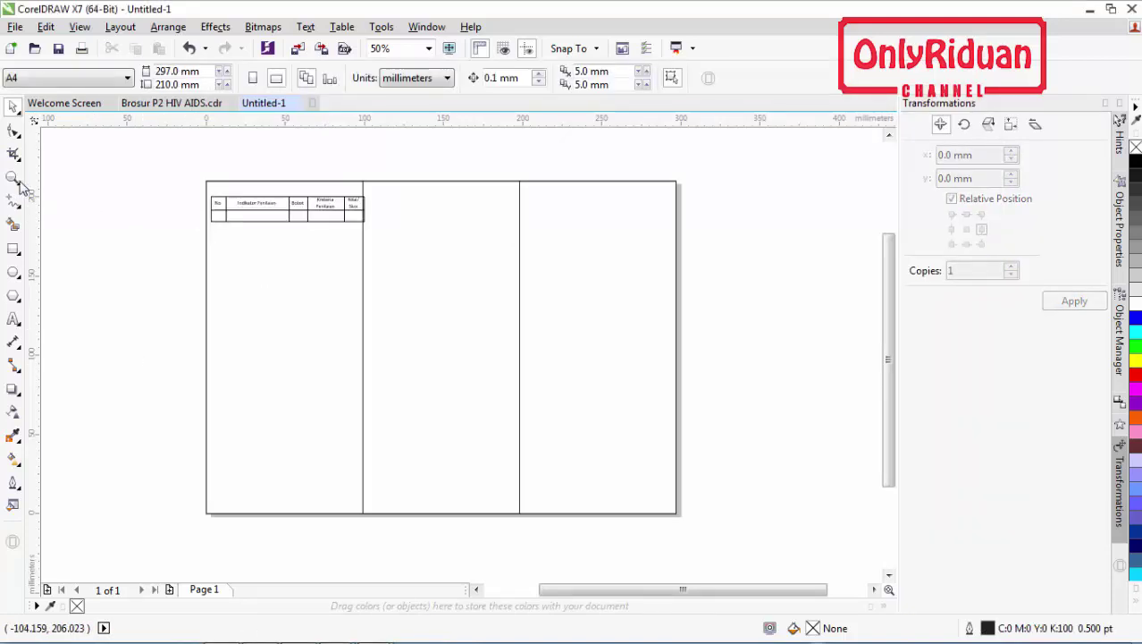
key("z")
left_click_drag(199, 174, 351, 232)
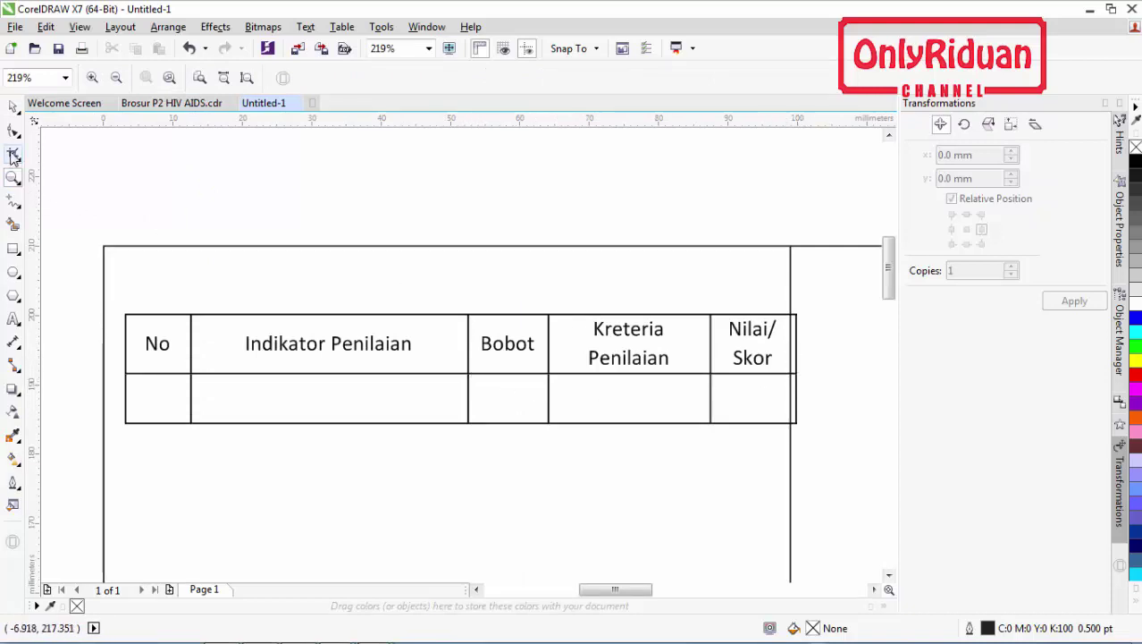
- Reopen the embedded table, narrow the Nilai/Skor and No columns so it fits the first panel, and return to the CorelDRAW page
left_click(18, 109)
double_click(272, 345)
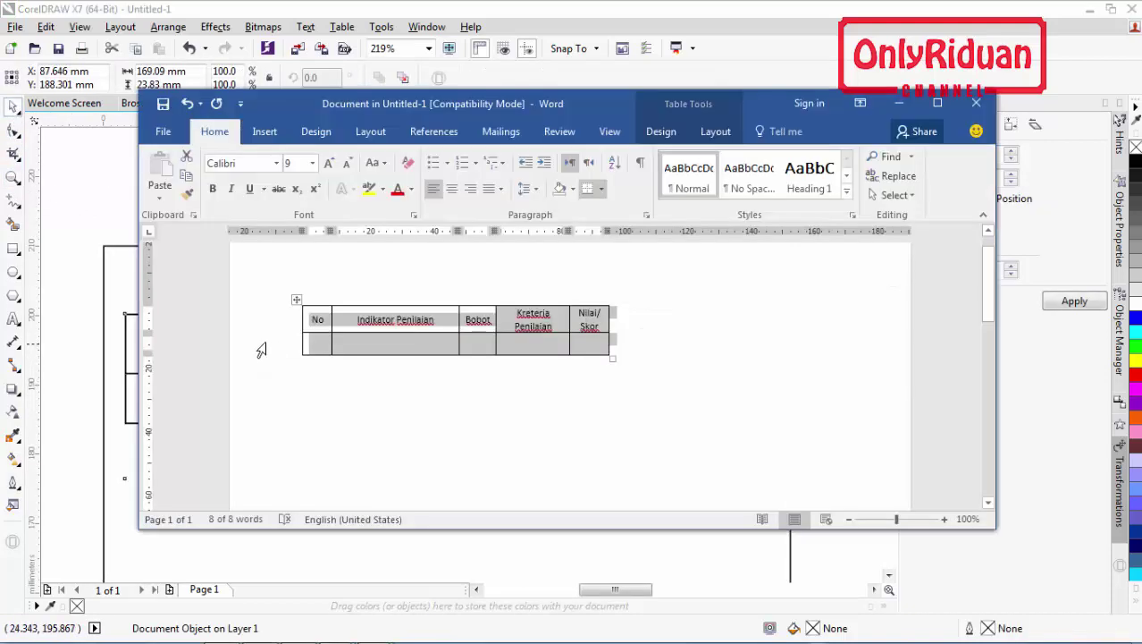
left_click_drag(610, 339, 605, 340)
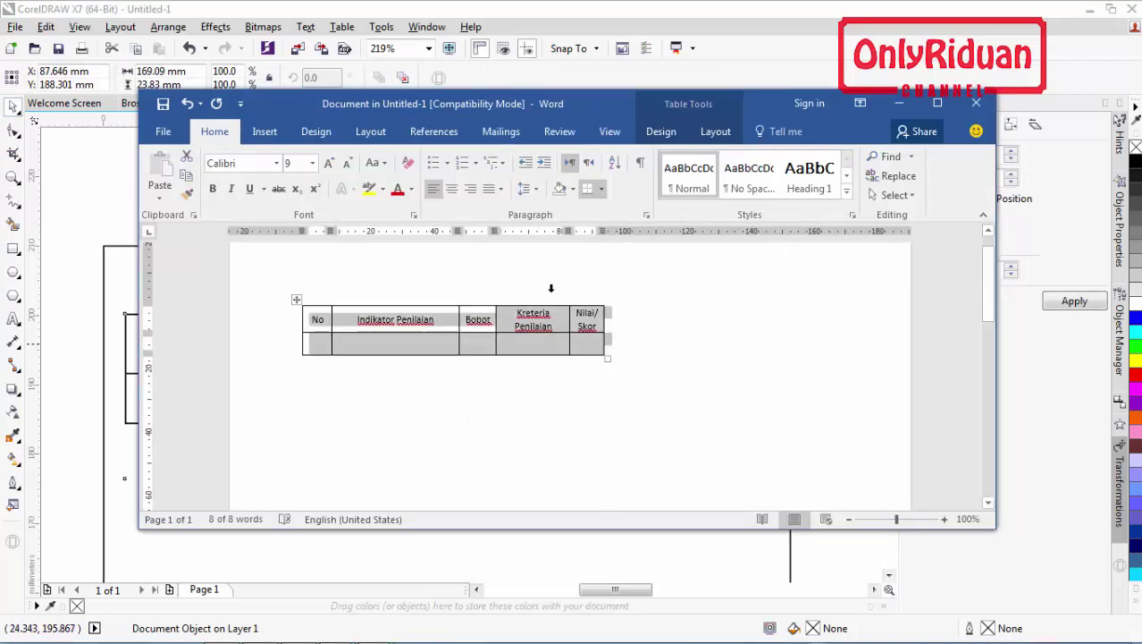
left_click_drag(329, 233, 324, 233)
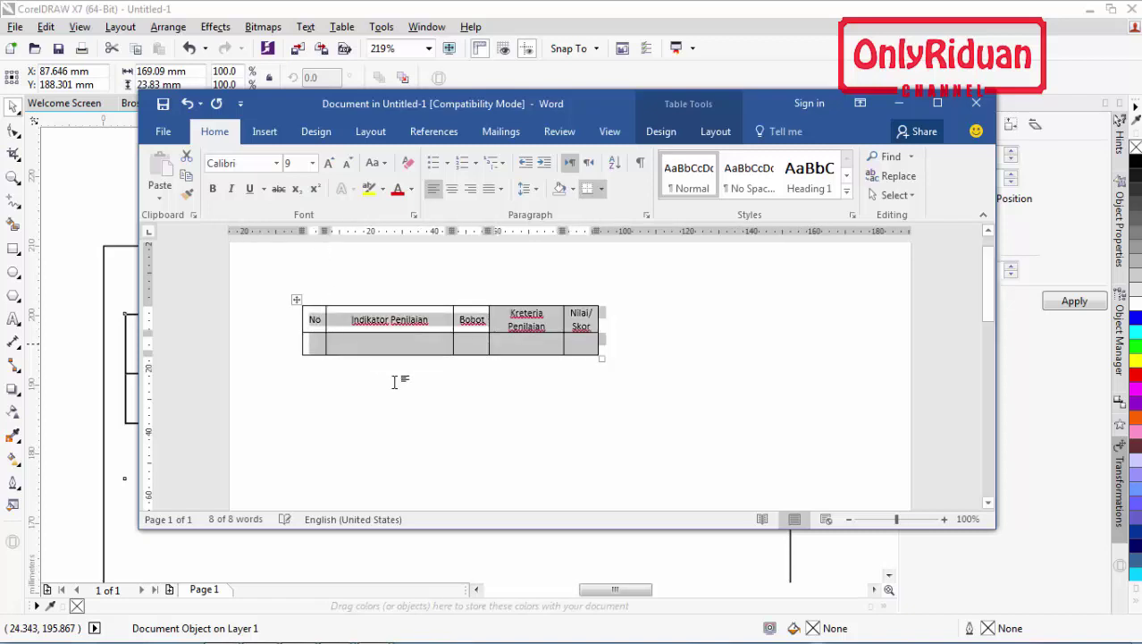
left_click(75, 257)
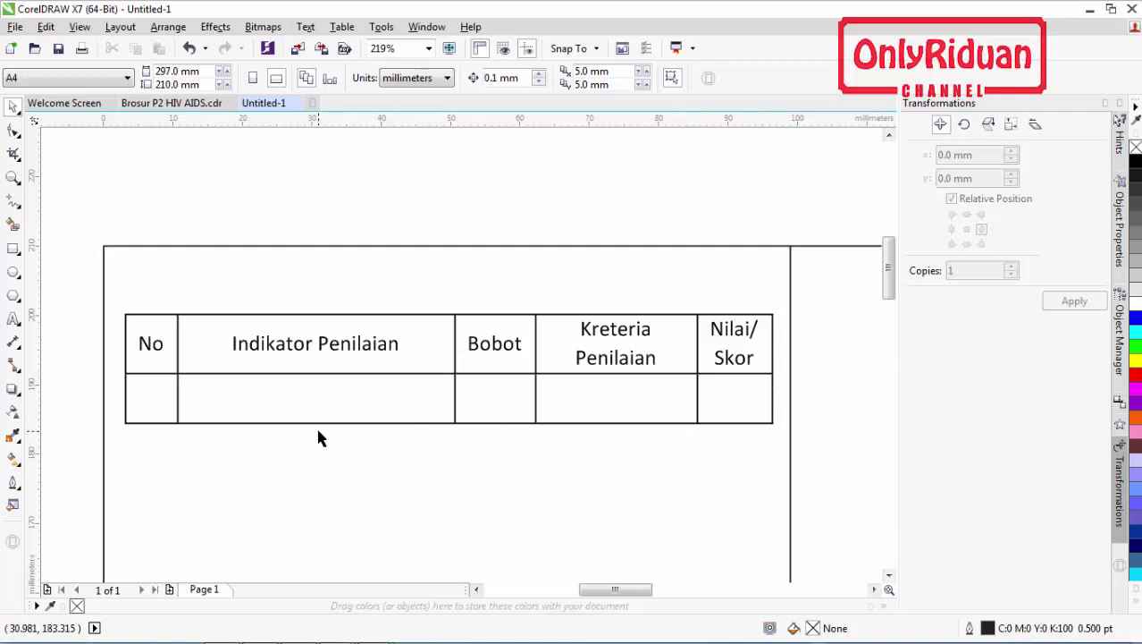
- Reopen the embedded table, center the No column and enter 1. as the number of the first row below the headings
double_click(381, 351)
left_click(325, 347)
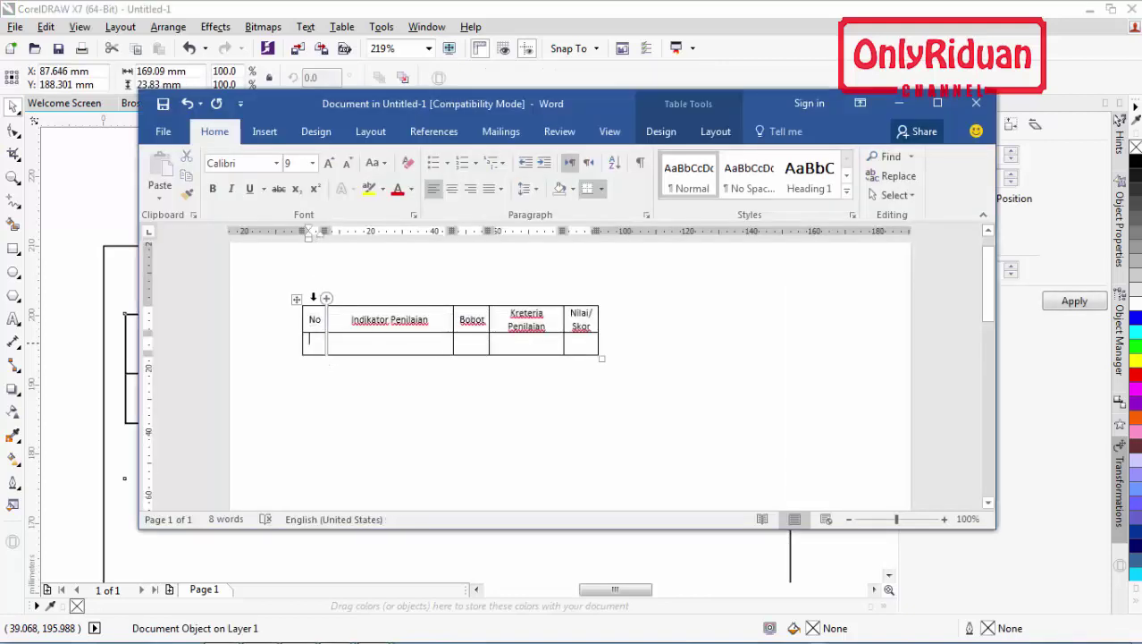
left_click(311, 301)
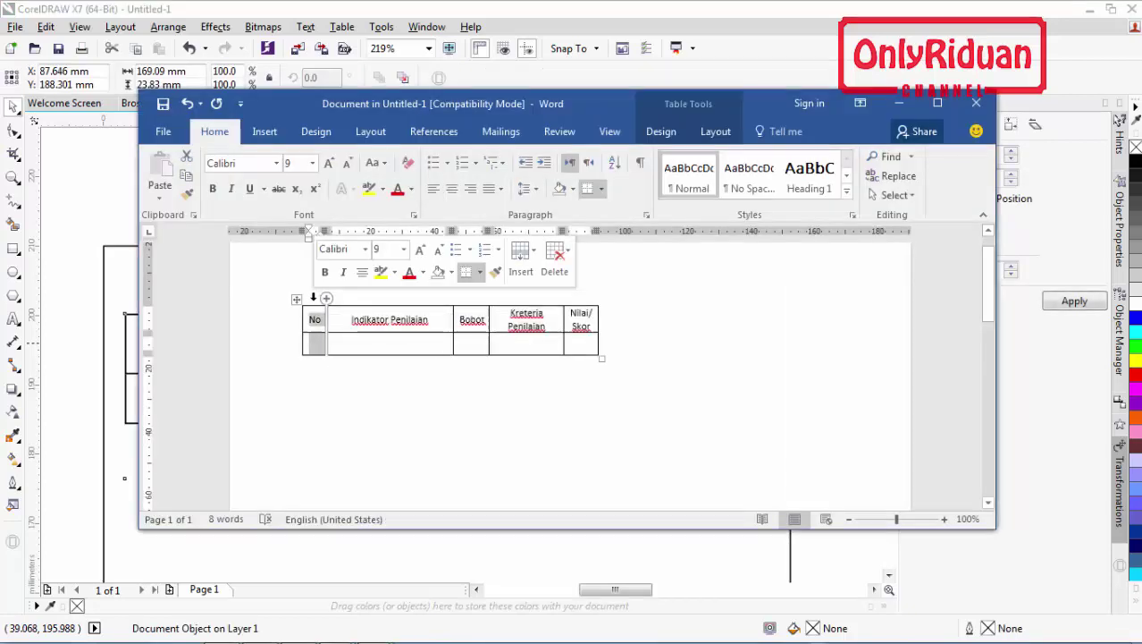
left_click(451, 189)
left_click(320, 347)
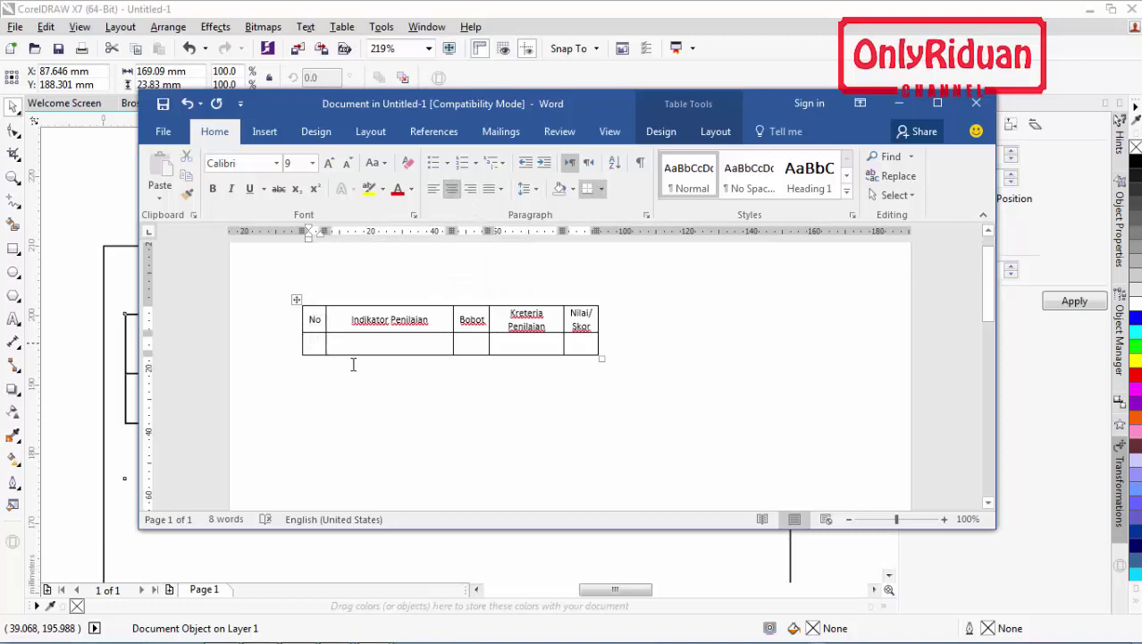
type("1.")
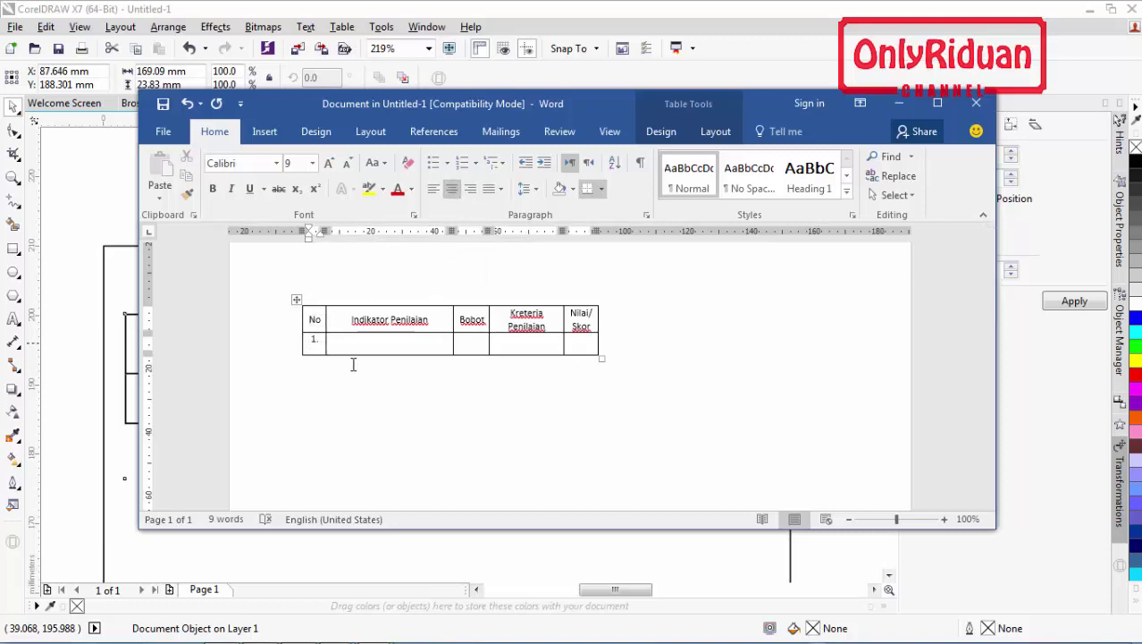
- Enter "Memiliki dokumen tertulis kebijakan Priogram P2_HIV dan AIDS di Tempat Kerja" as the Indikator Penilaian of row 1
key("Tab")
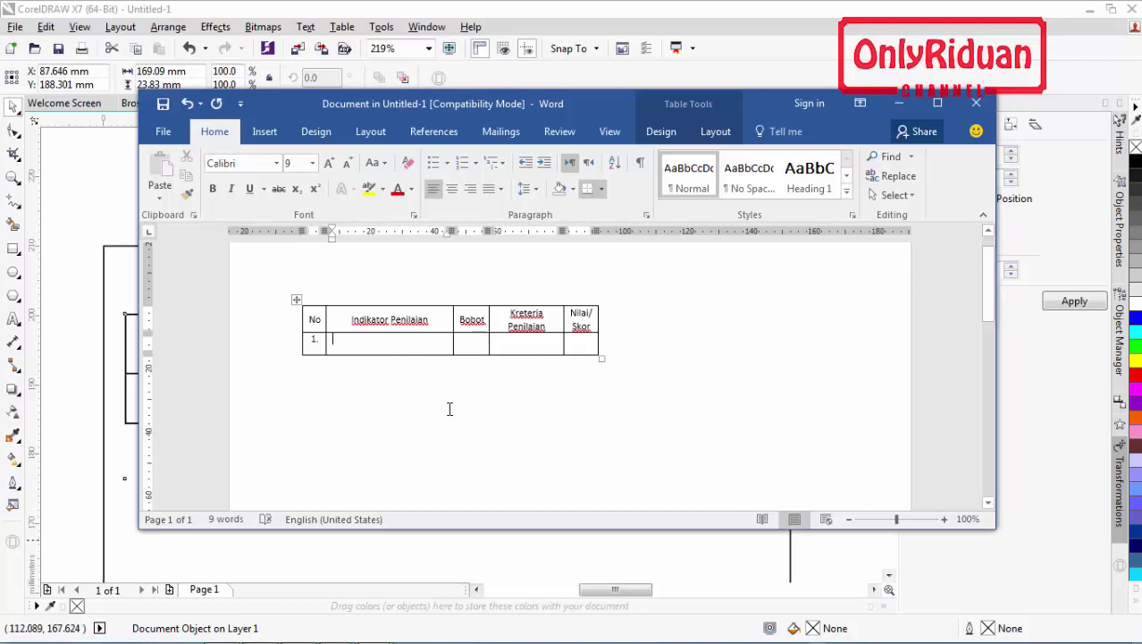
type("memi")
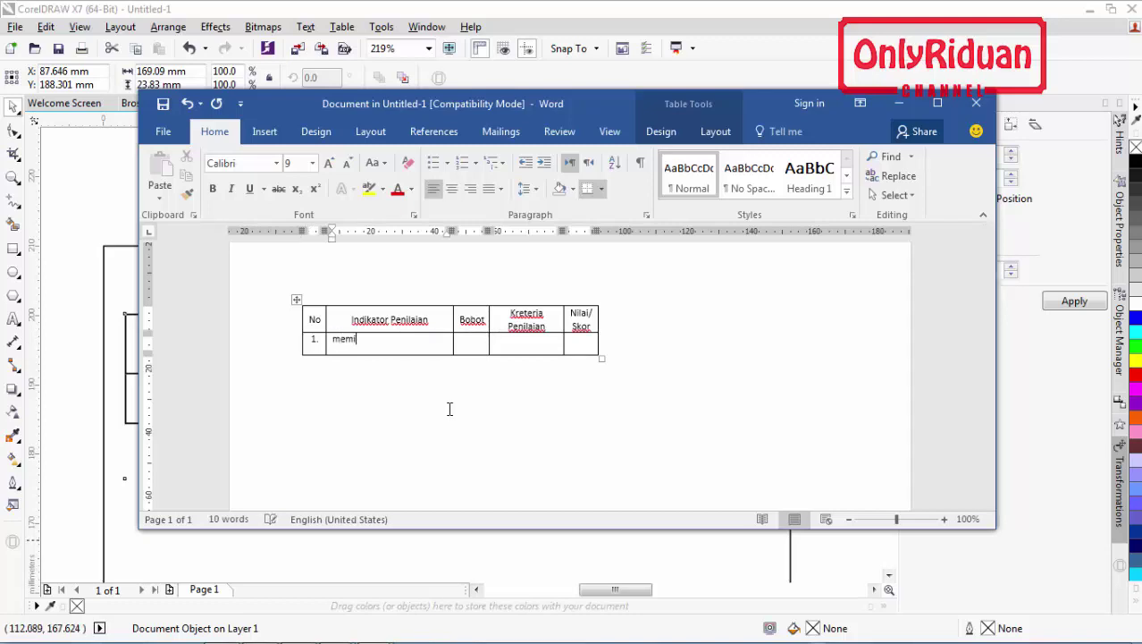
type("liki dokumen tertu")
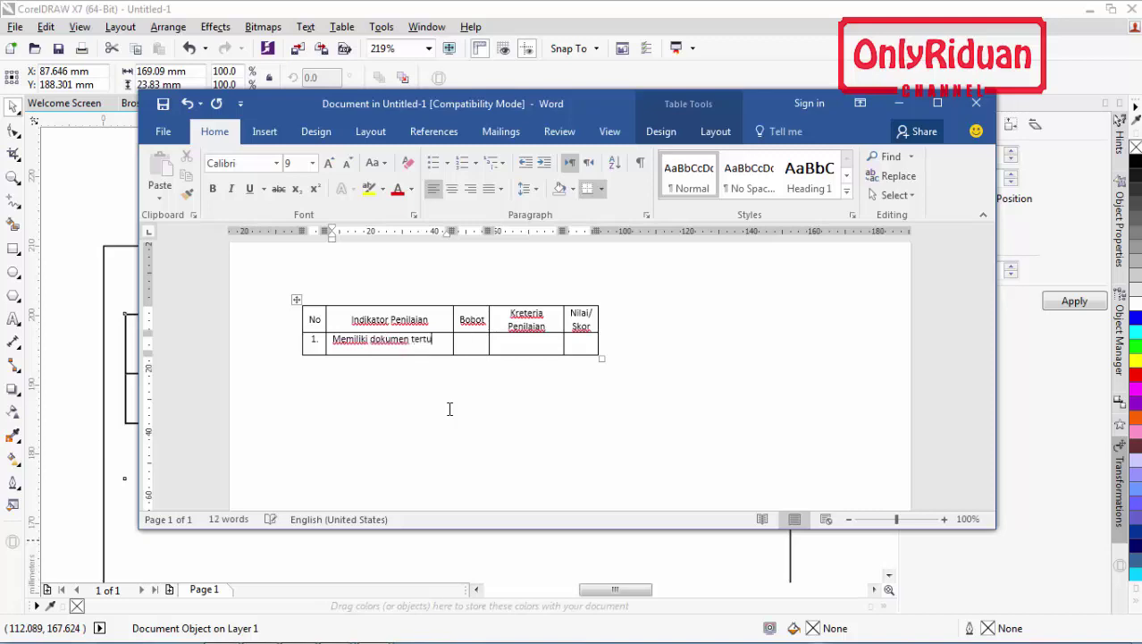
type("lis kebija")
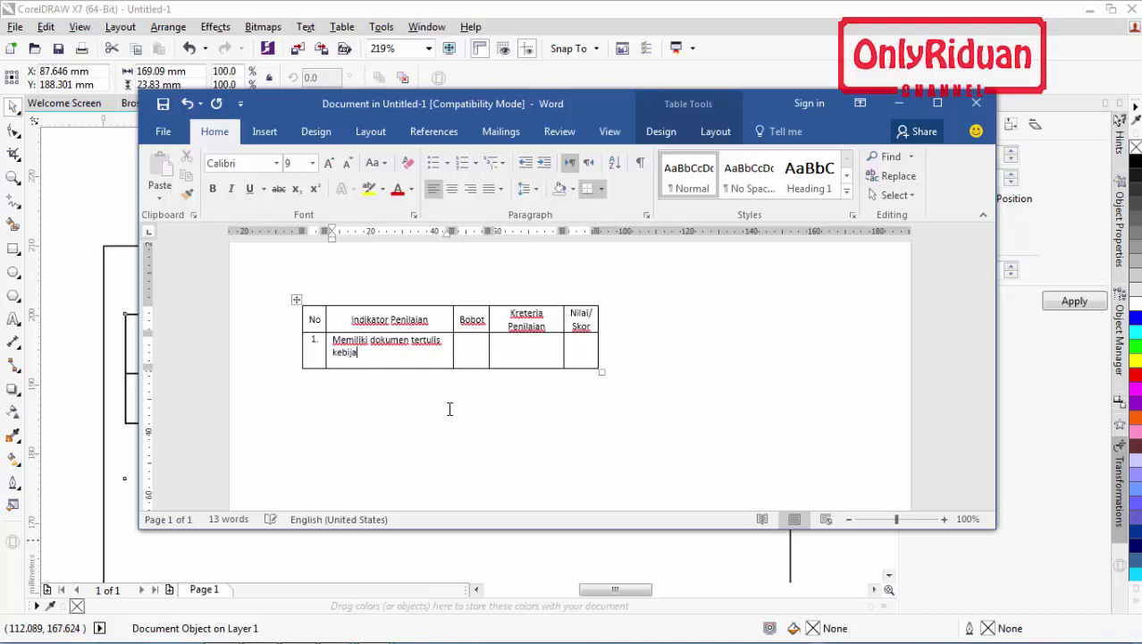
type("ksanaan")
key("BackSpace")
key("BackSpace")
key("BackSpace")
key("BackSpace")
key("BackSpace")
key("BackSpace")
type("an Priogram P2")
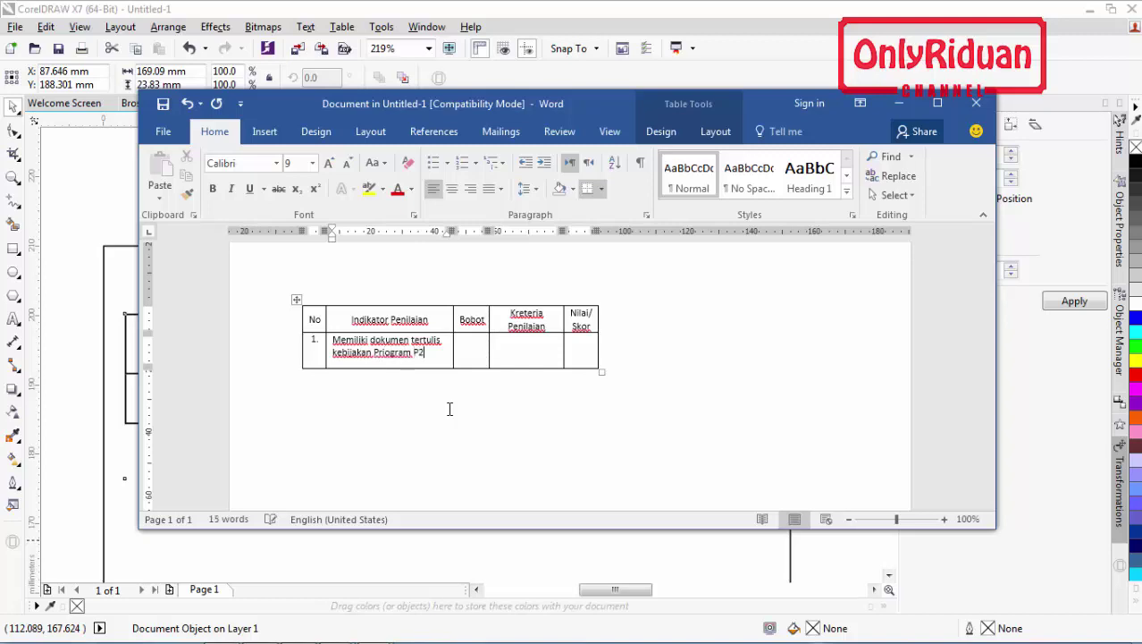
type("_HIV")
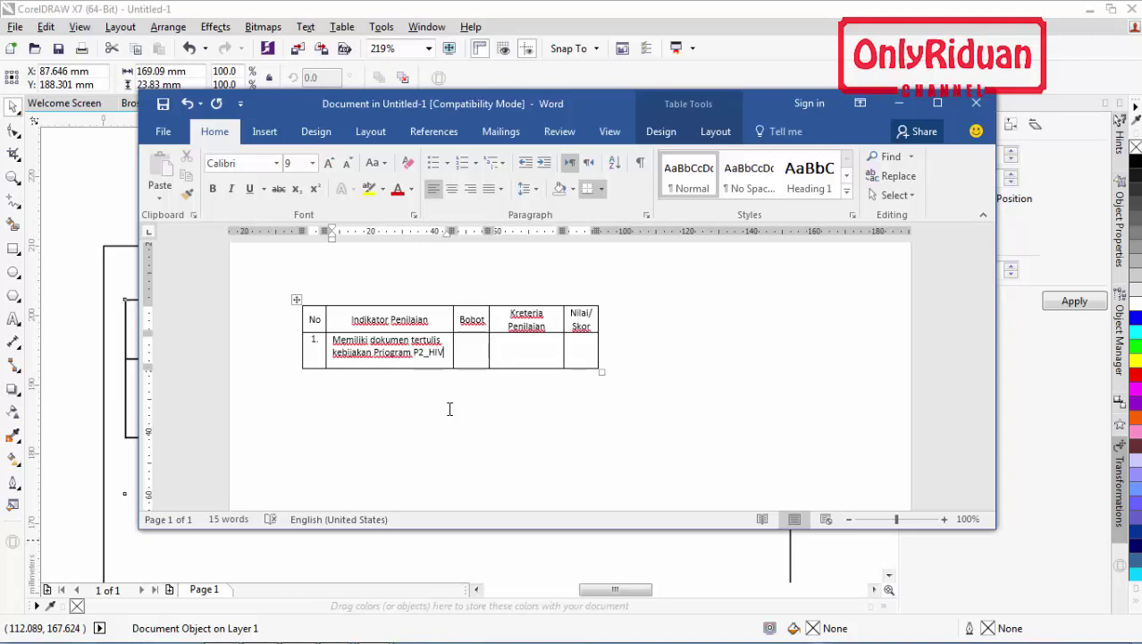
type(" dan A")
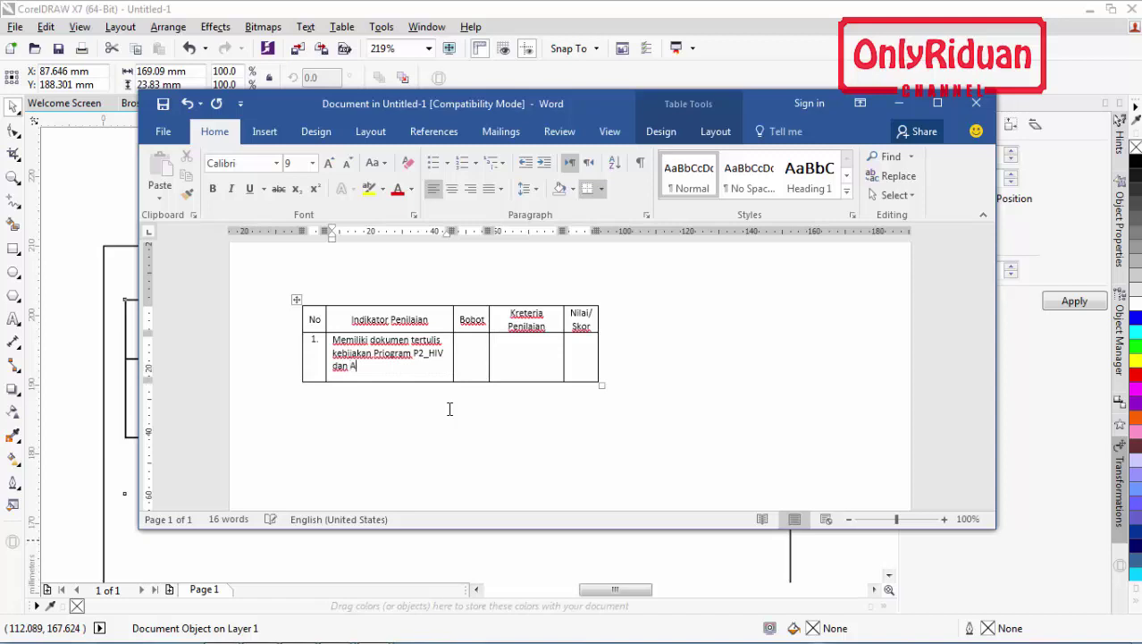
type("IDS di Tempat Kerja")
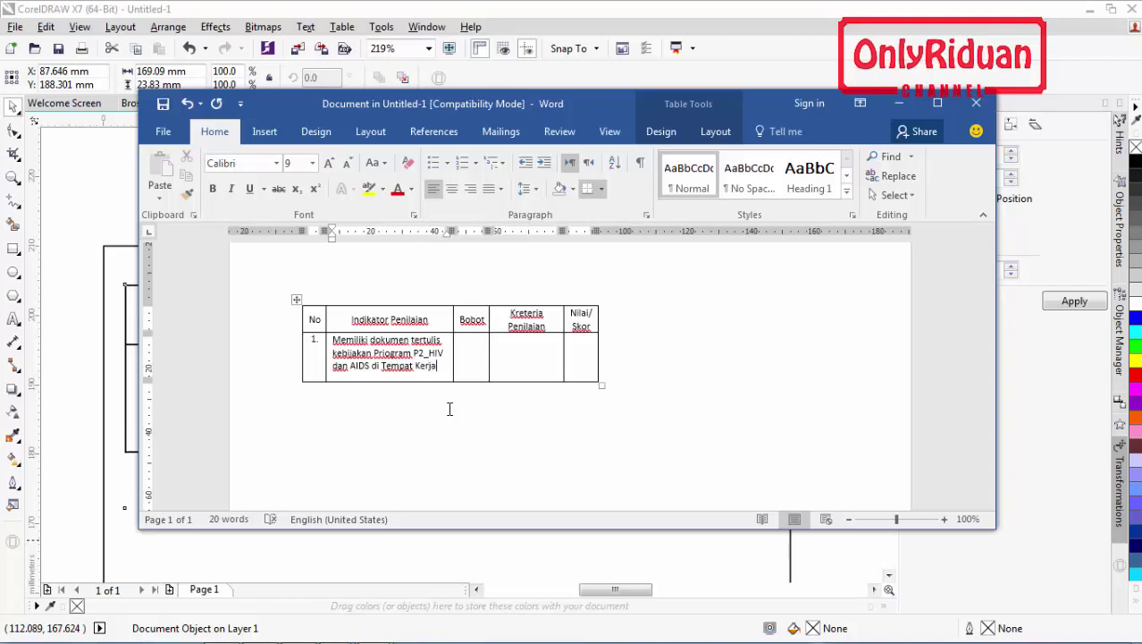
- Enter 15% as the Bobot of row 1 and start an a) b) c) list with a reduced indent in its Kreteria Penilaian cell
key("Tab")
type("15%")
key("Tab")
left_click(476, 165)
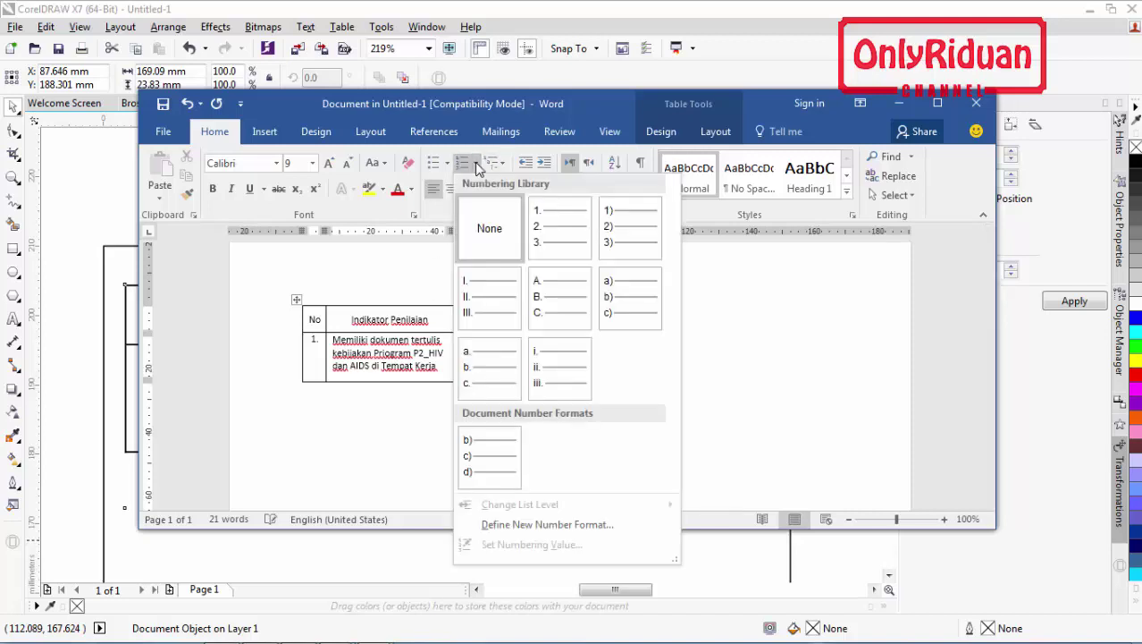
left_click(626, 298)
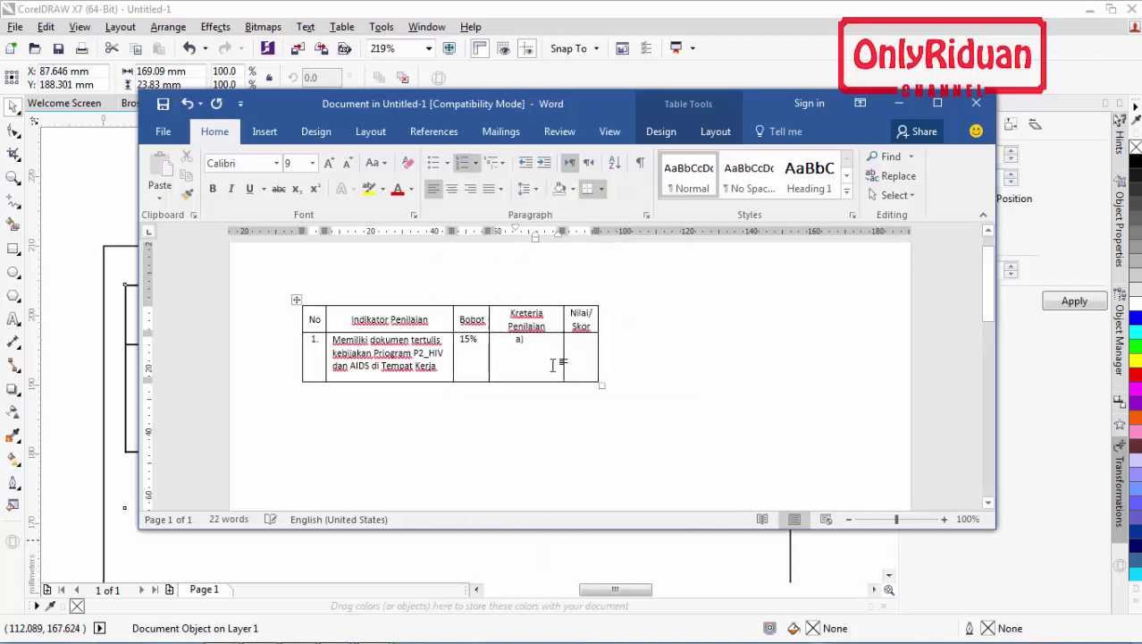
left_click_drag(535, 238, 508, 242)
- Enter "Kebijakan dicantumkan dalam PP/PKB" as criterion a) of row 1
type("Kebija")
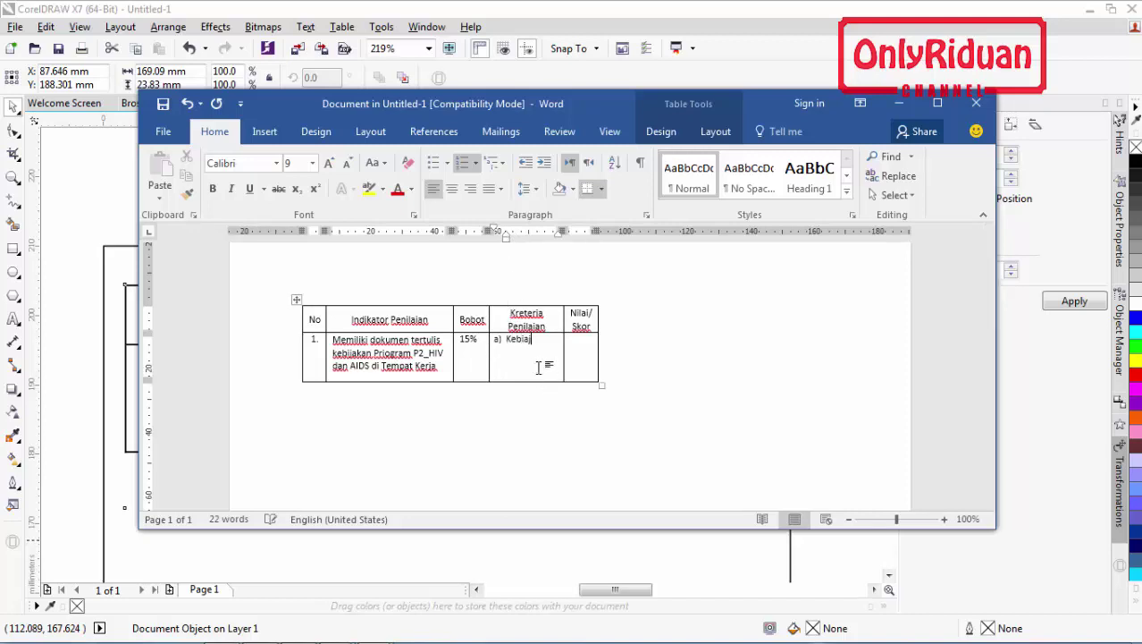
key("BackSpace")
type("jakan dicantuman")
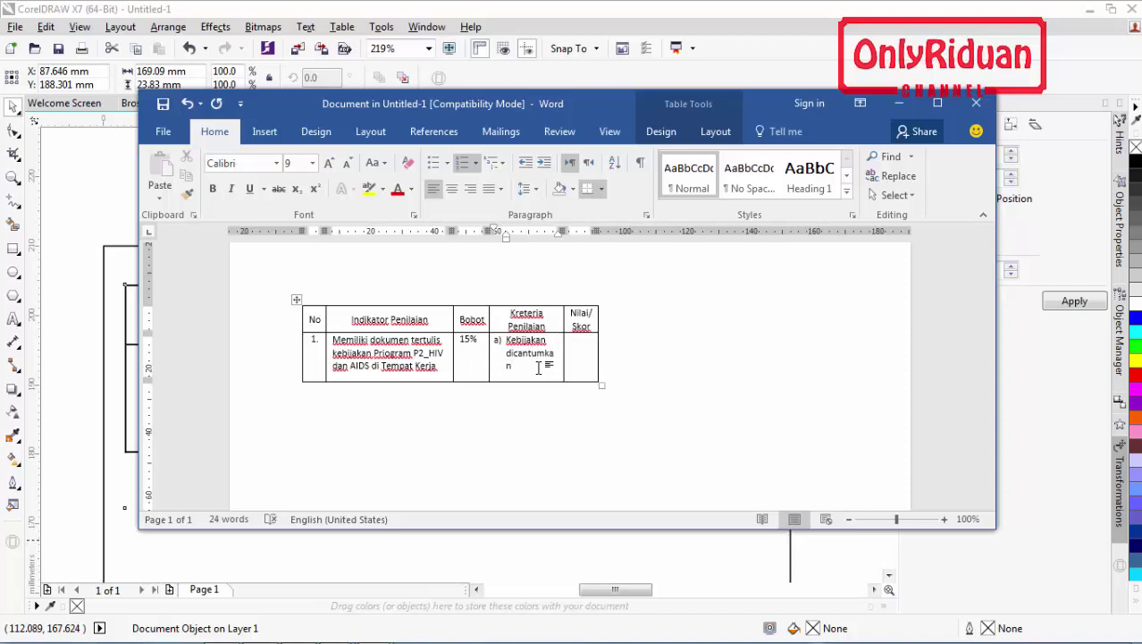
type(" dalam")
type(" k")
type("P/P")
type("KB")
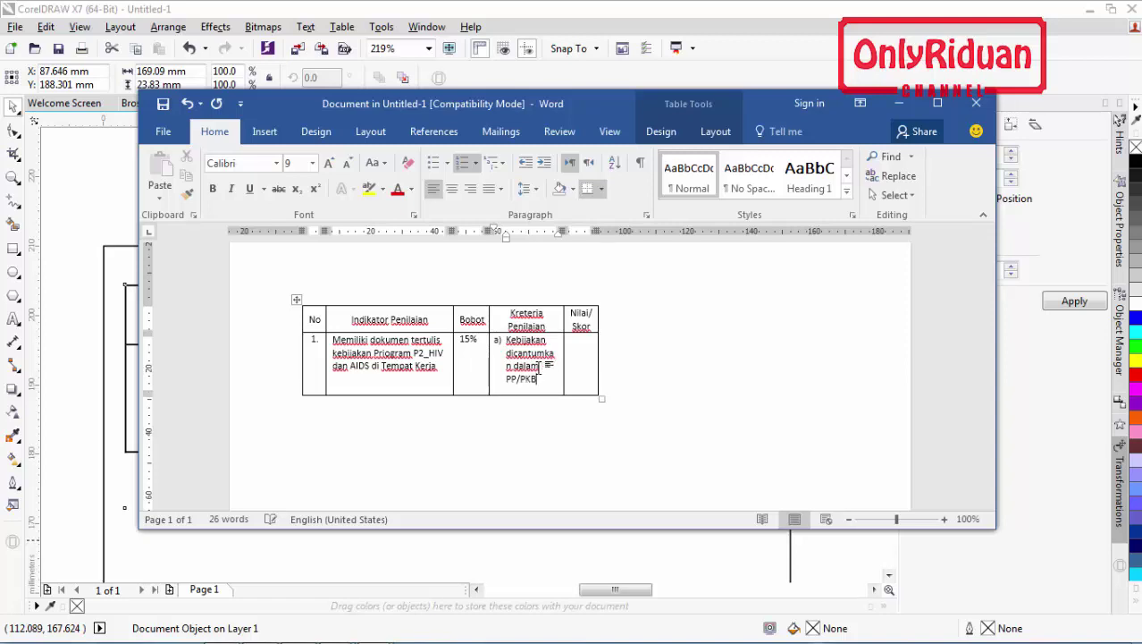
- Add "Kebijakan belum dicantumkan." as criterion b) of row 1
key("Return")
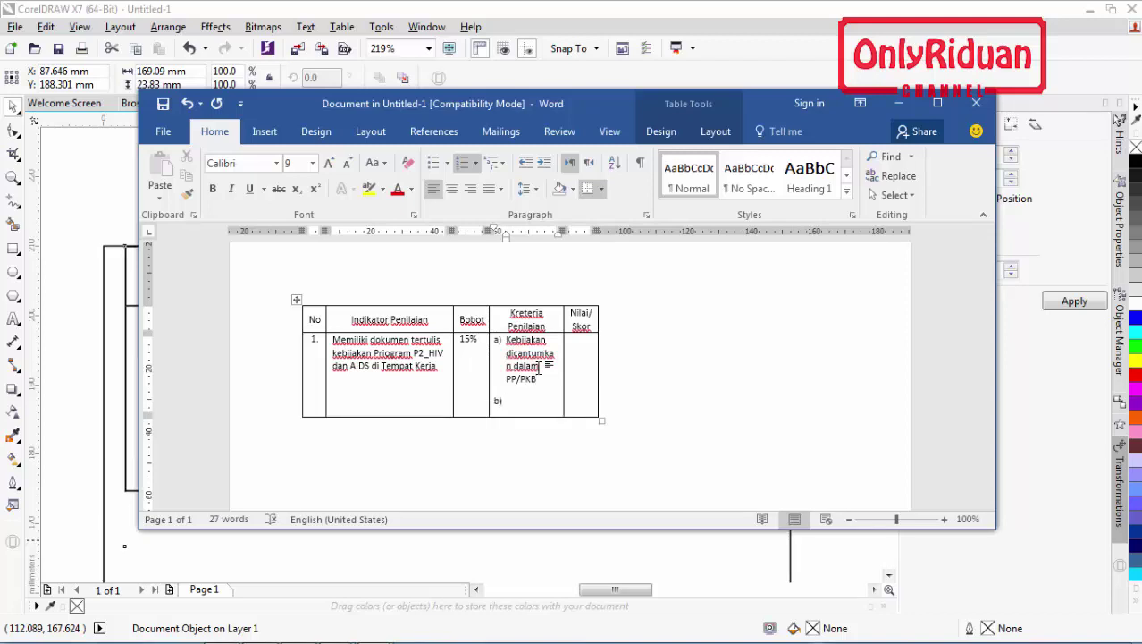
type("Kebijakan bel")
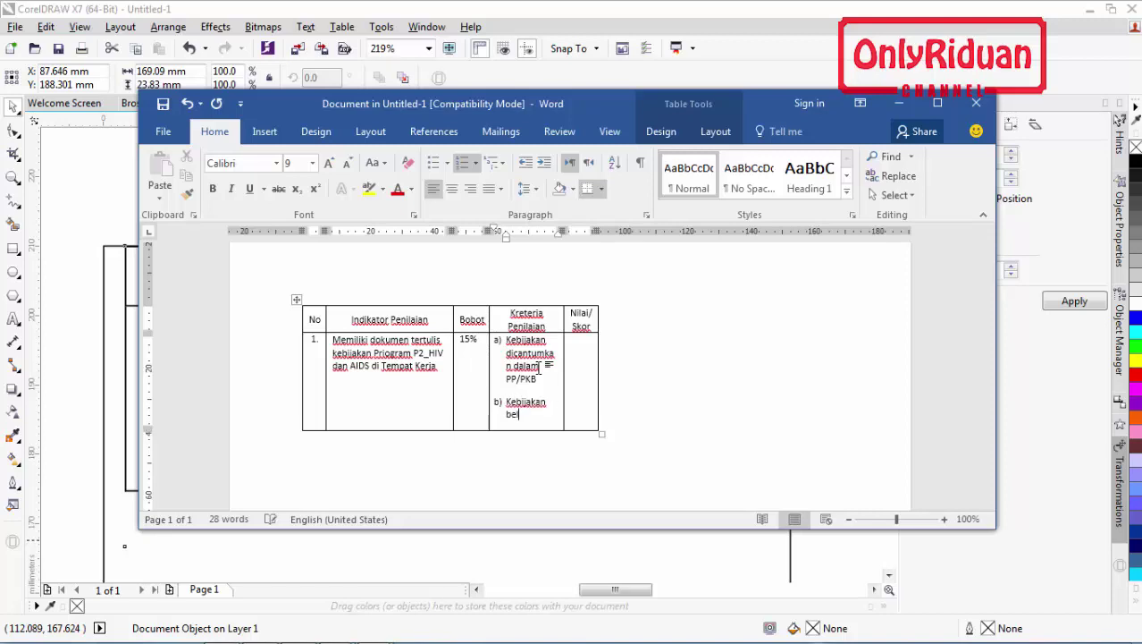
type("um dicantumkan.")
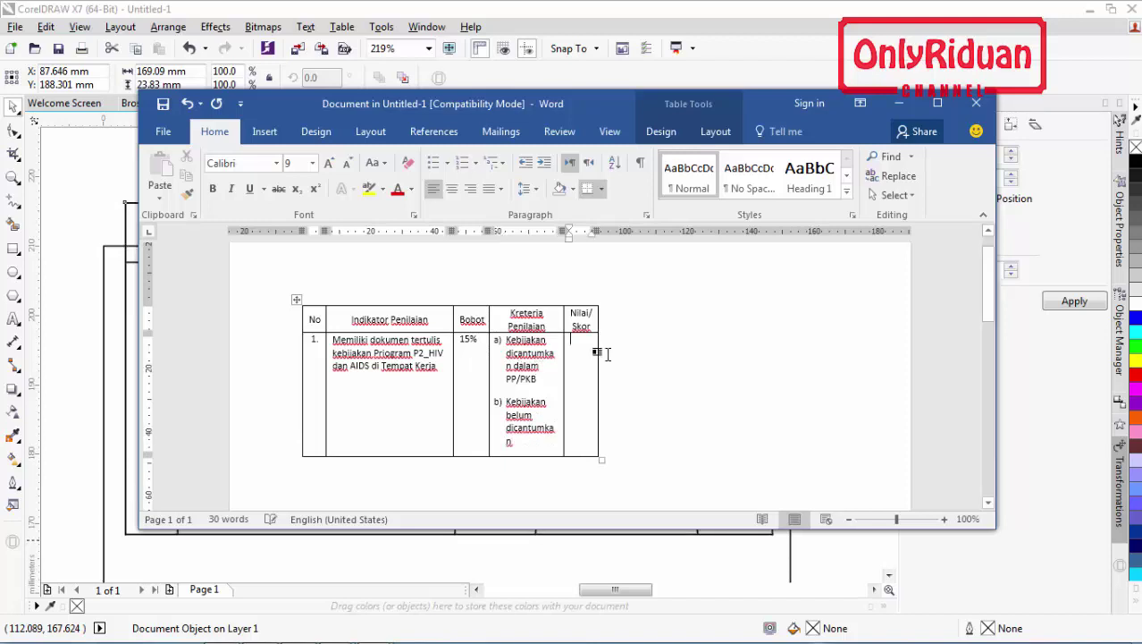
- Enter 100 as the Nilai/Skor of row 1 and add a new row below it
left_click(596, 351)
type("100")
key("Tab")
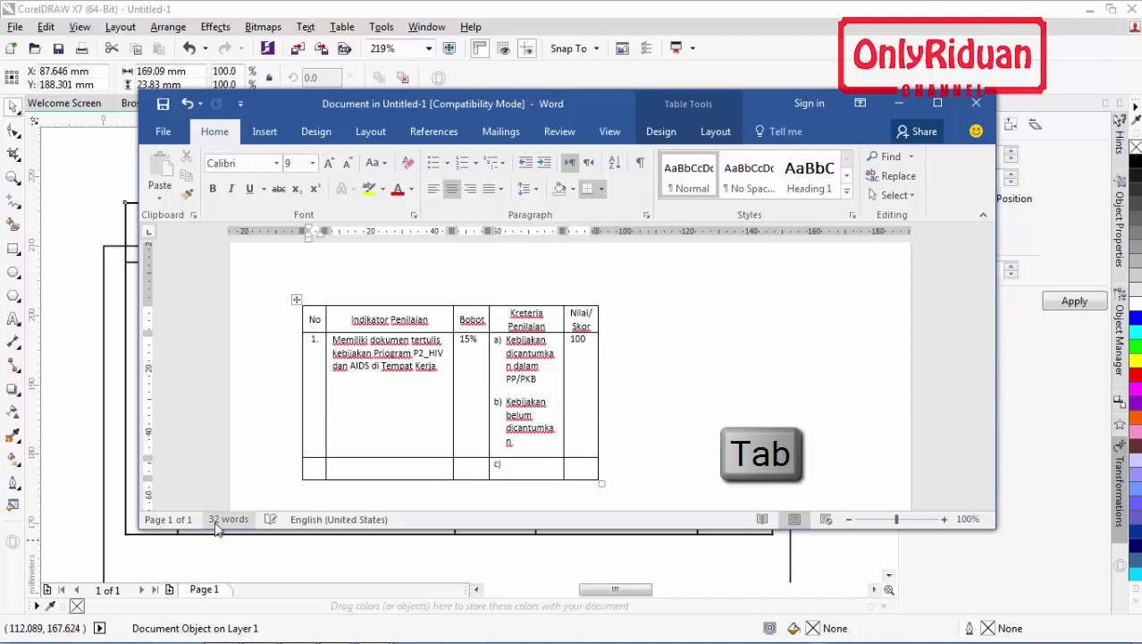
- Fill the new row with number 2., the indicator "Kebijakan Program P2-HIV" and a Bobot of 15%
type("2.")
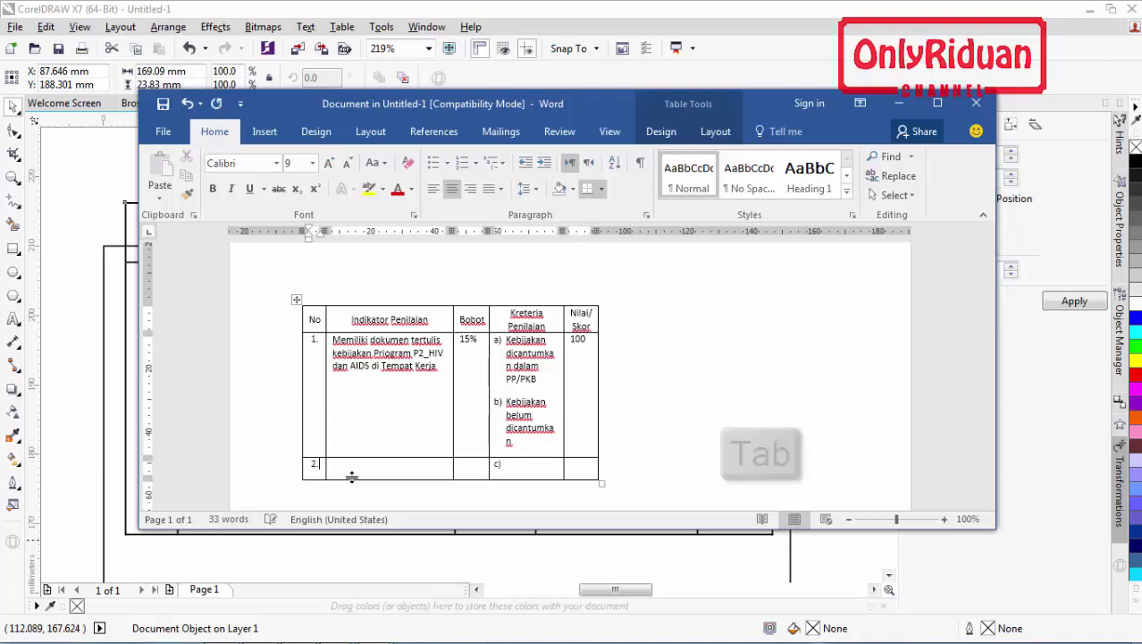
left_click(351, 474)
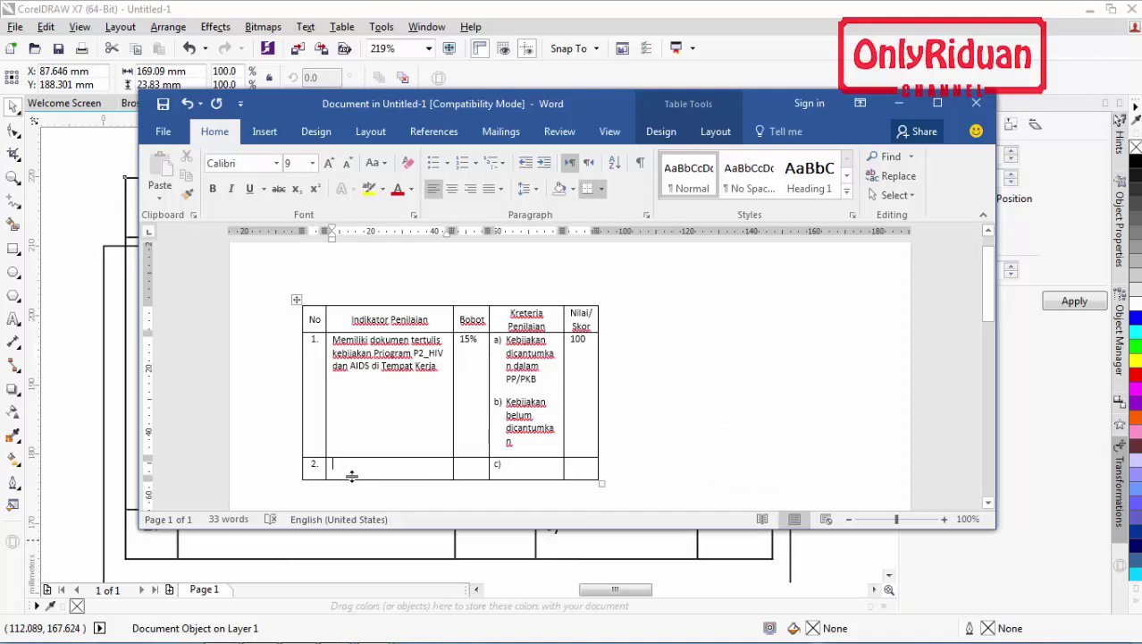
type("Kebijakan")
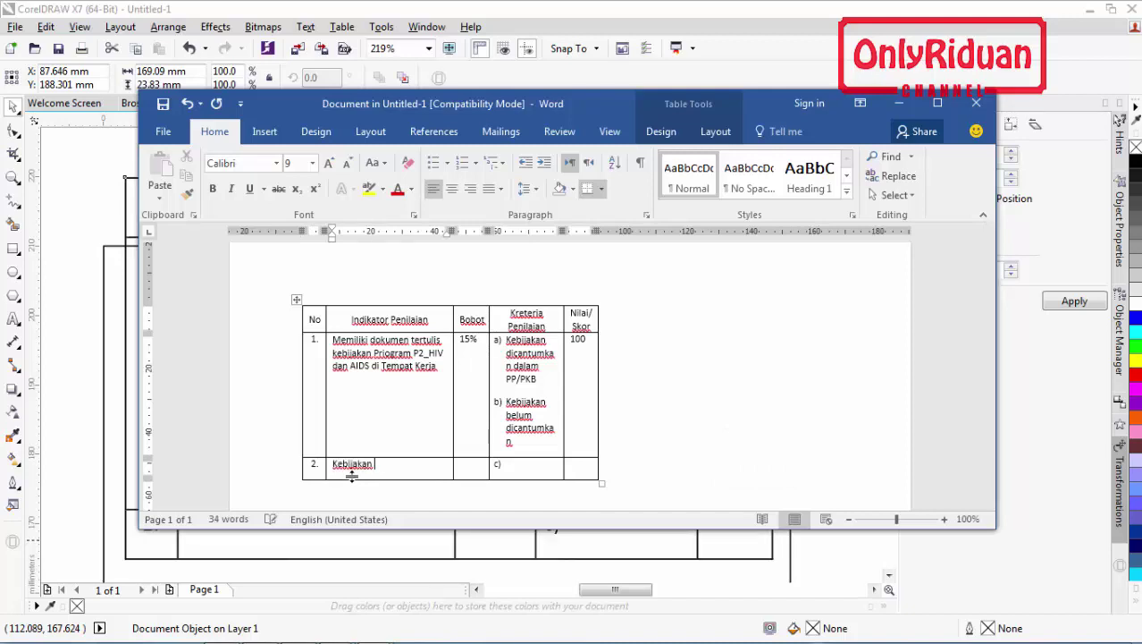
type(" Program P2-HIV")
key("Tab")
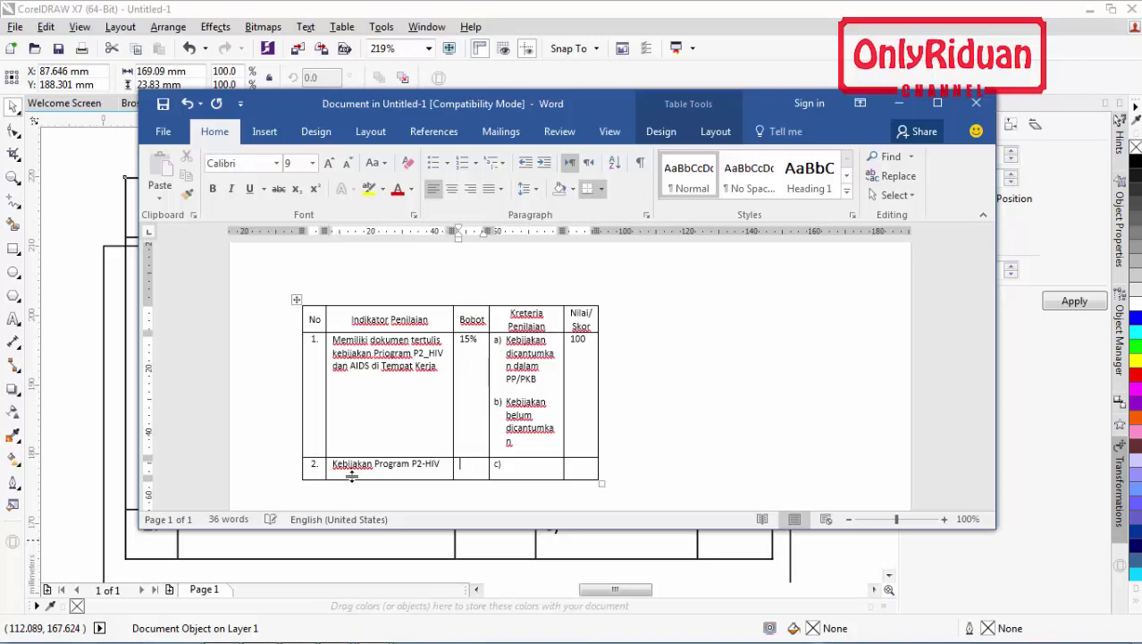
type("15%")
key("Tab")
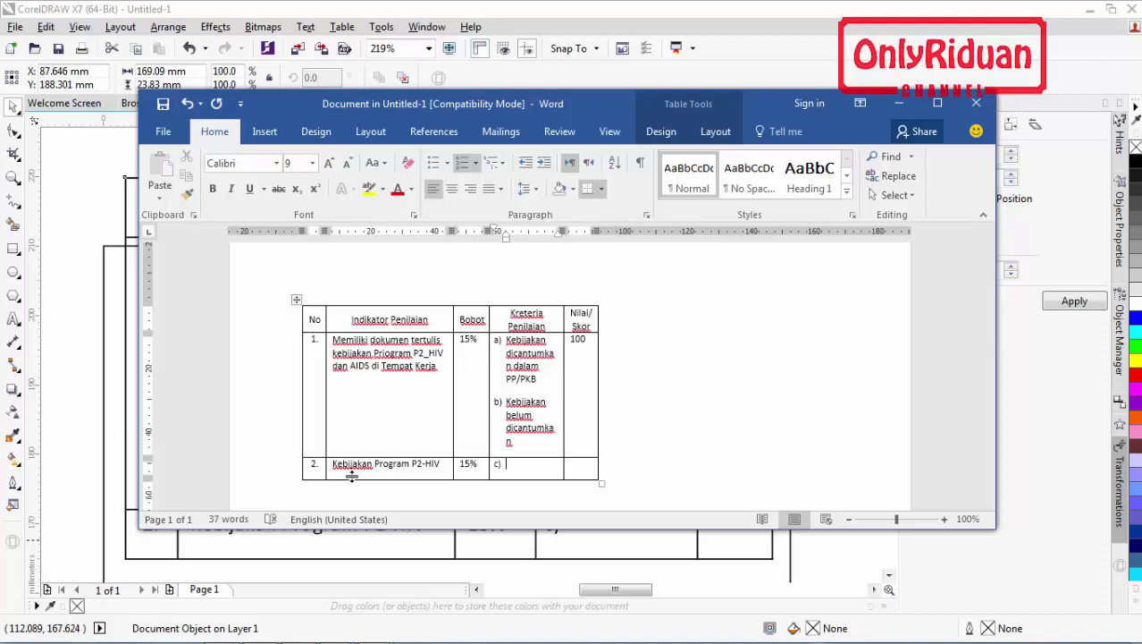
- Replace the continued list letter c) in row 2's Kreteria Penilaian cell with a new list starting at a)
left_click(497, 464)
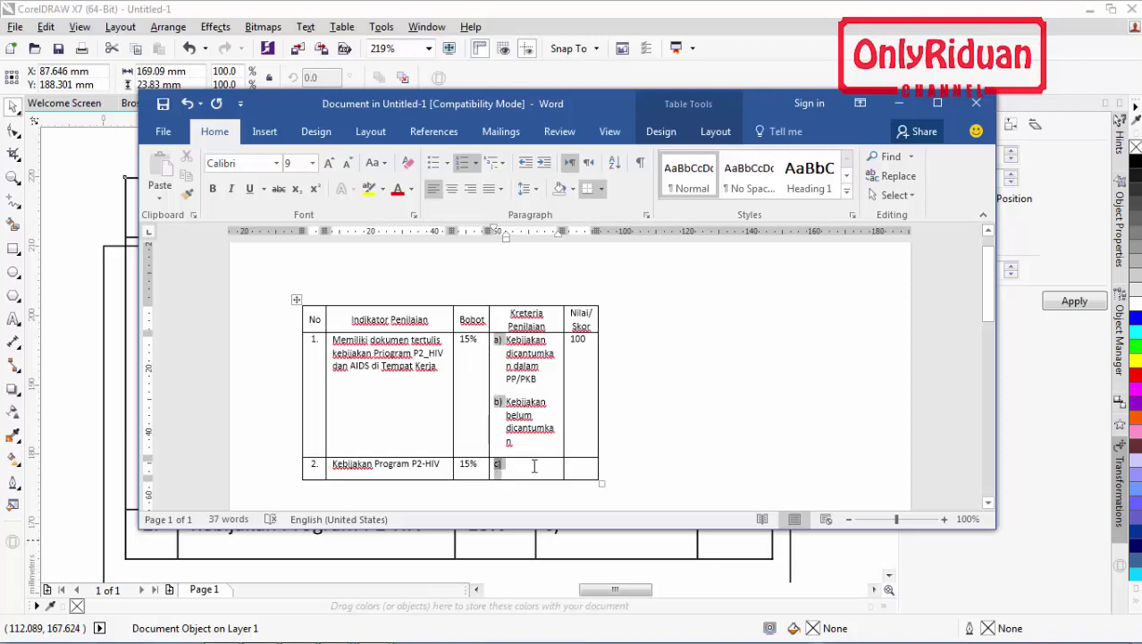
key("BackSpace")
type("a")
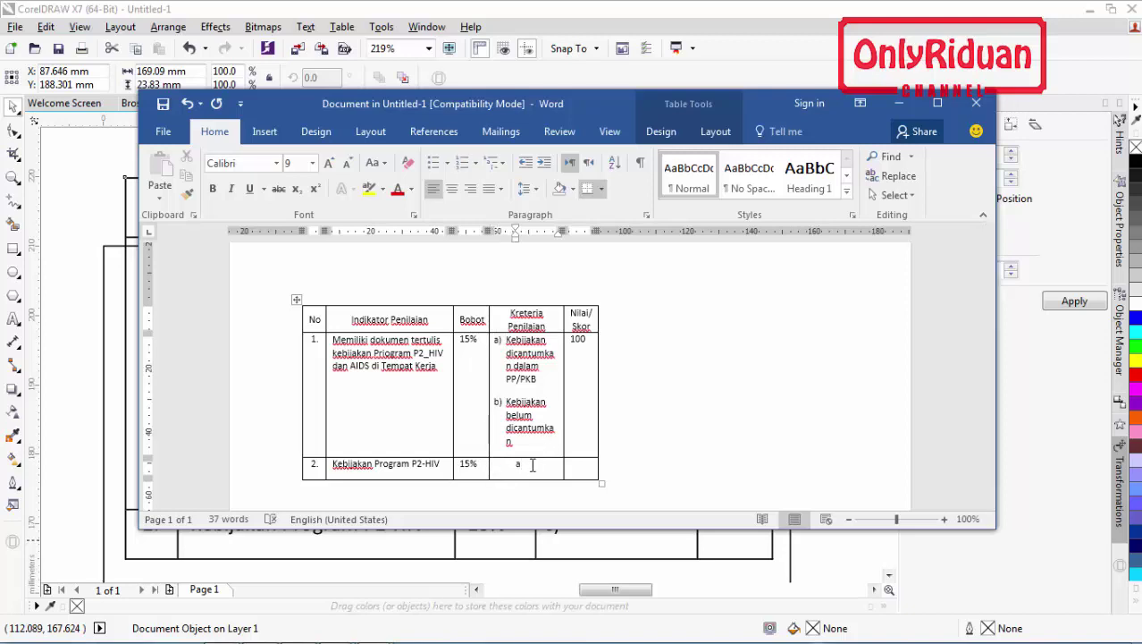
type(")")
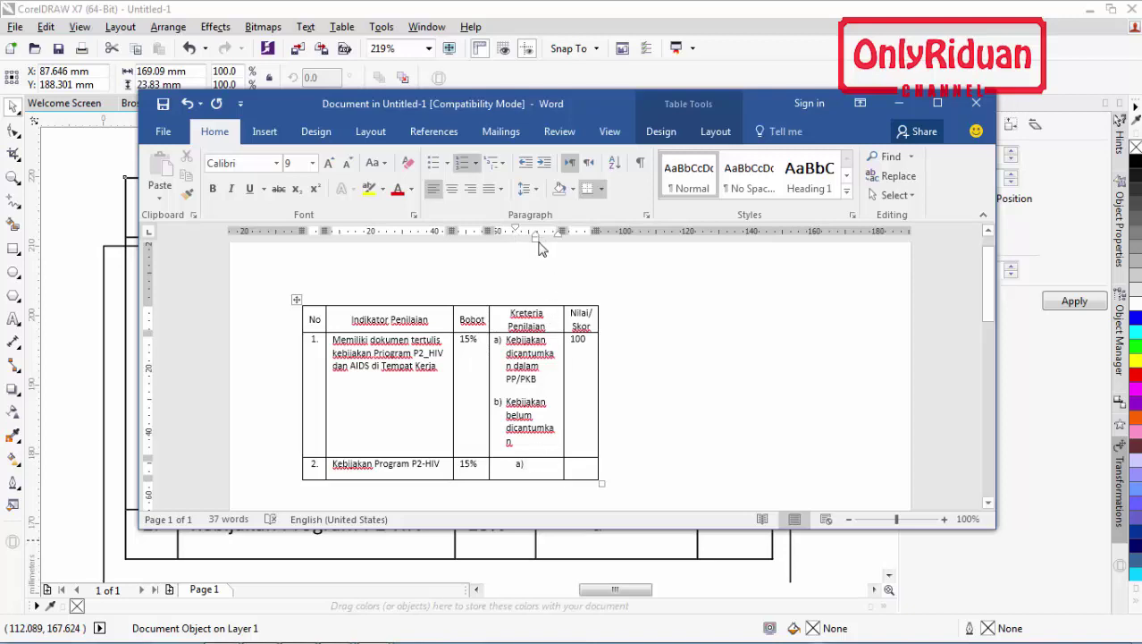
- Align row 2's criteria list with row 1's, add criteria "Agsjsdgjagdjdas", "Jshjdhsdh" and "hhsdh", and enter 100 as its Nilai/Skor
left_click_drag(539, 242, 506, 236)
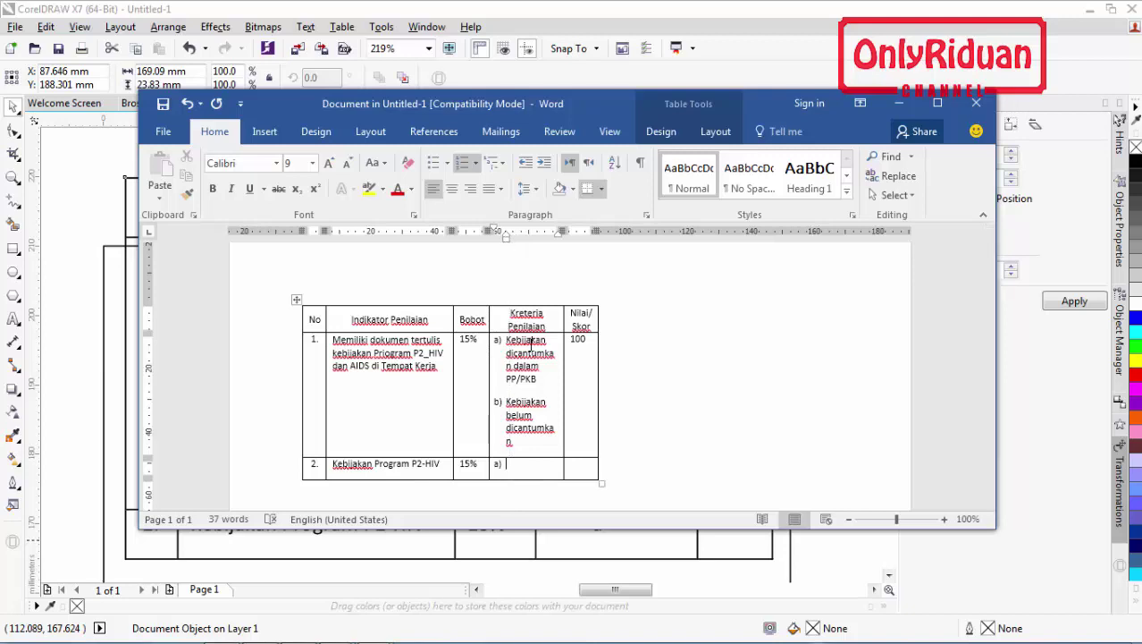
type("Agsjsdgjagdjdas")
key("Return")
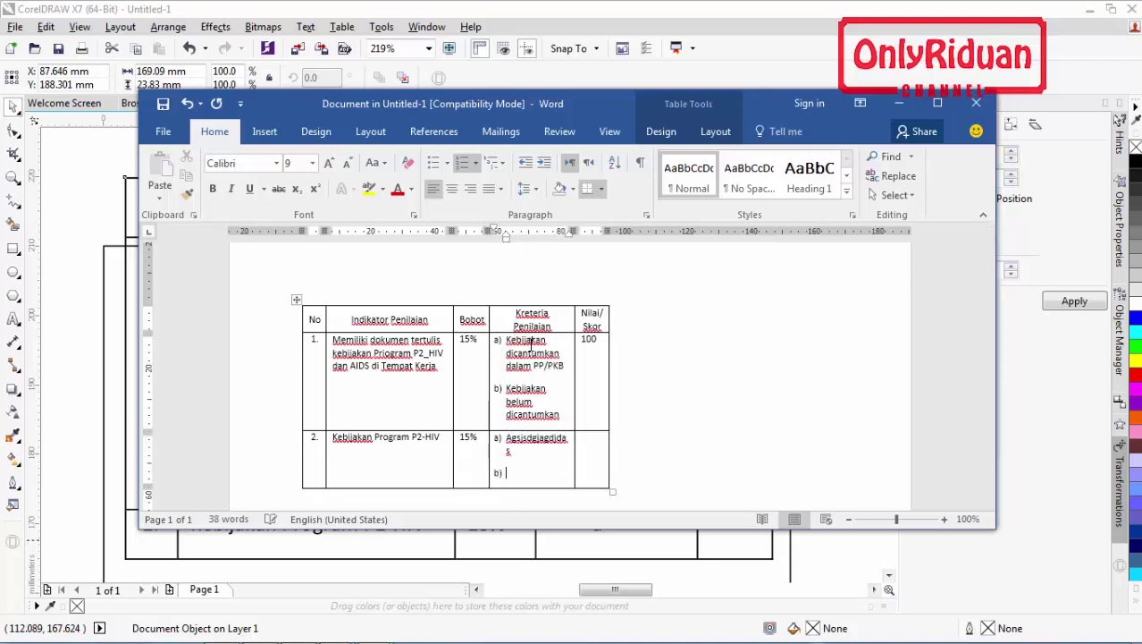
type("Jshjdhsdh")
key("Return")
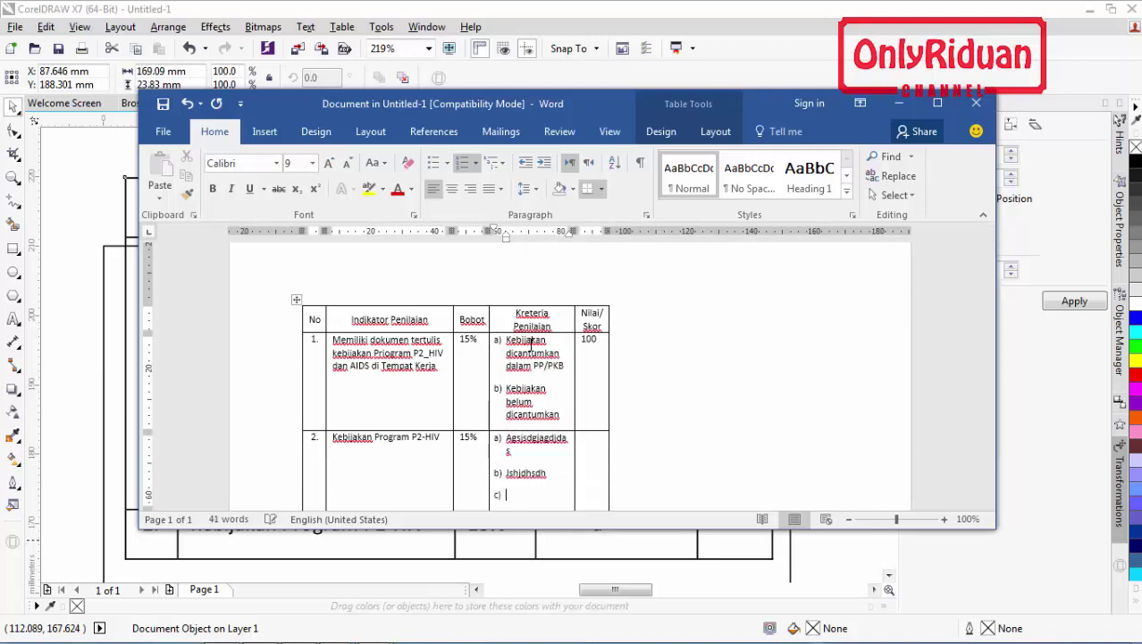
type("hhsdh")
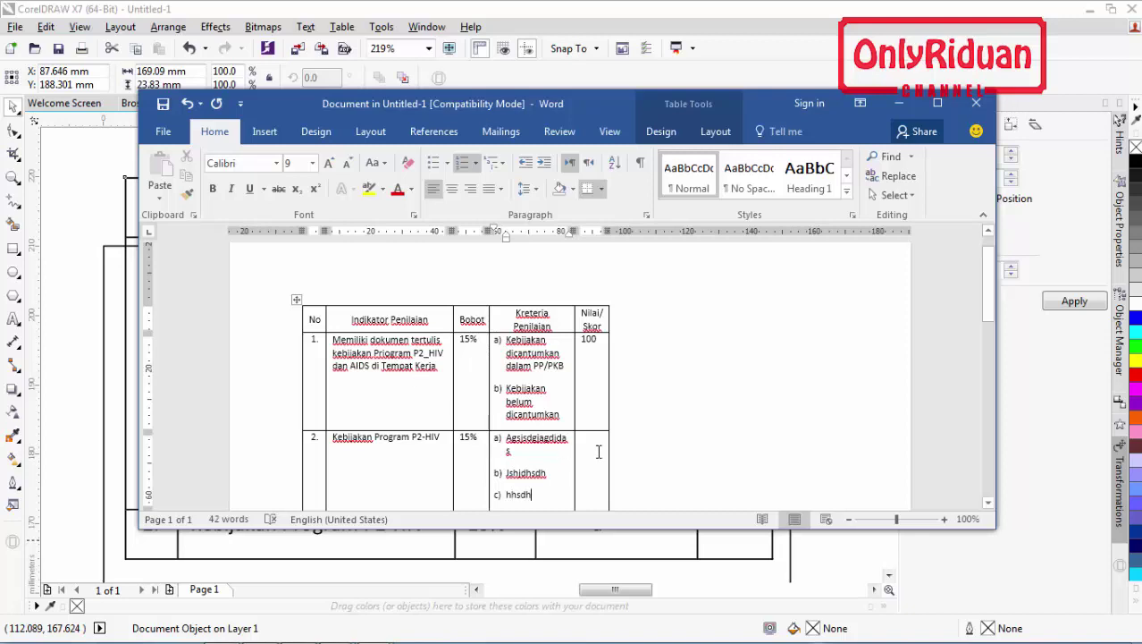
left_click(598, 438)
type("100")
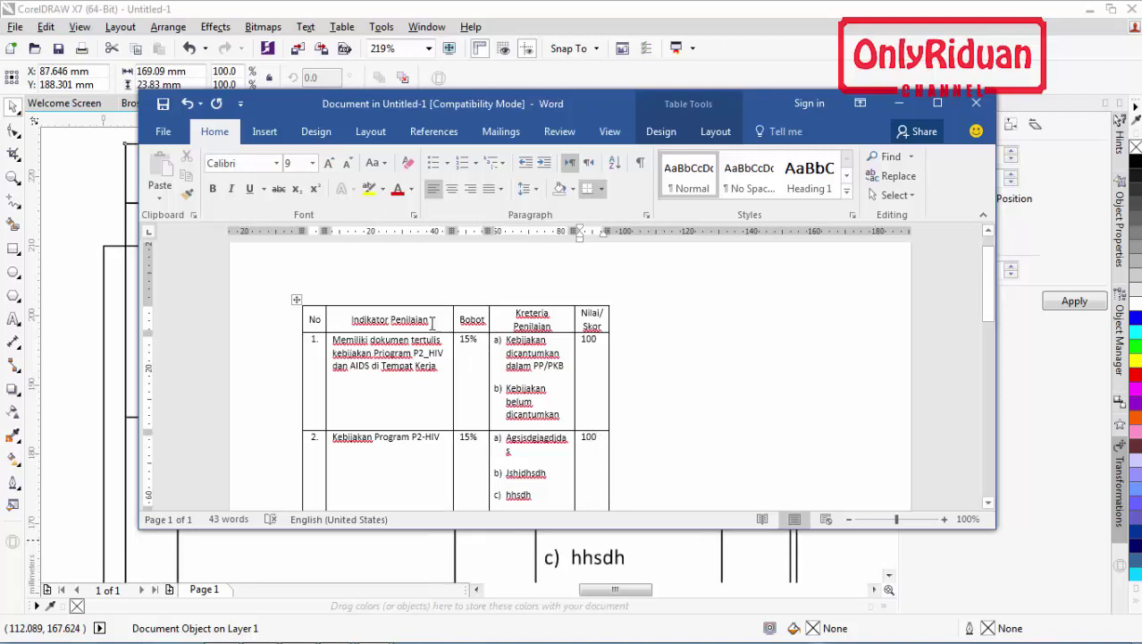
- Return to the CorelDRAW page and move the embedded table down inside the first brochure panel
left_click(75, 382)
left_click(73, 370)
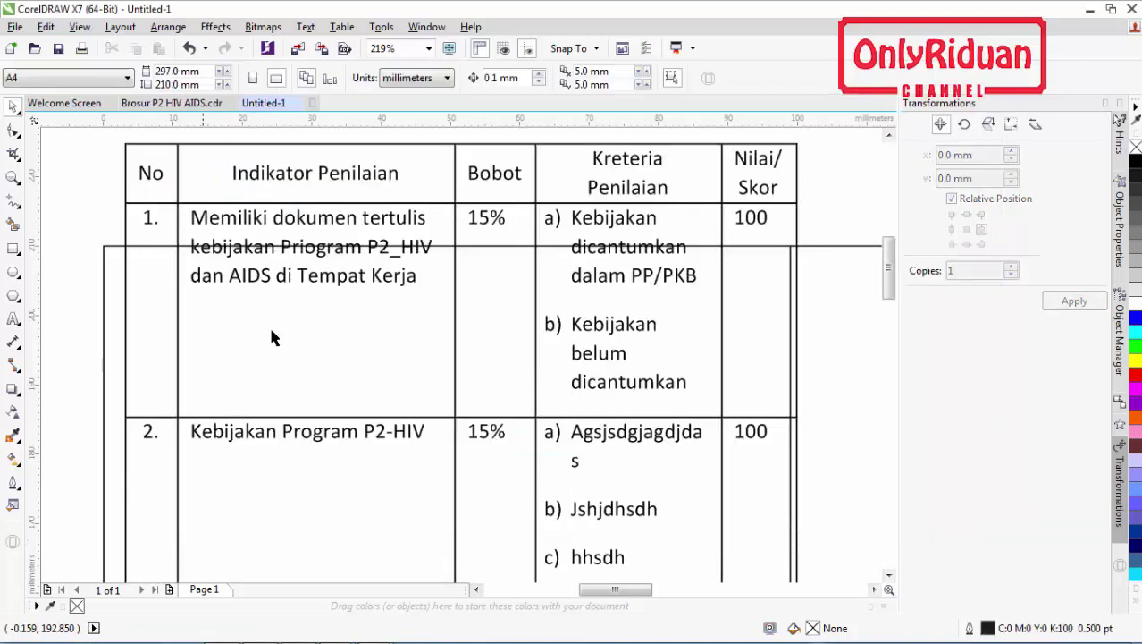
scroll(433, 301, "down", 3)
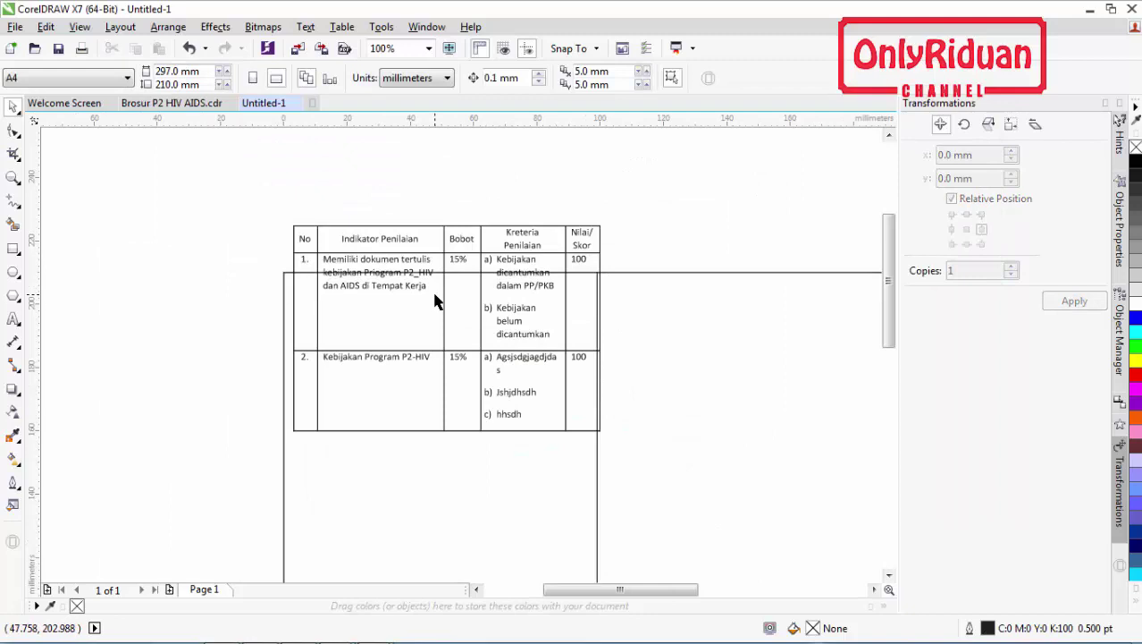
left_click(374, 255)
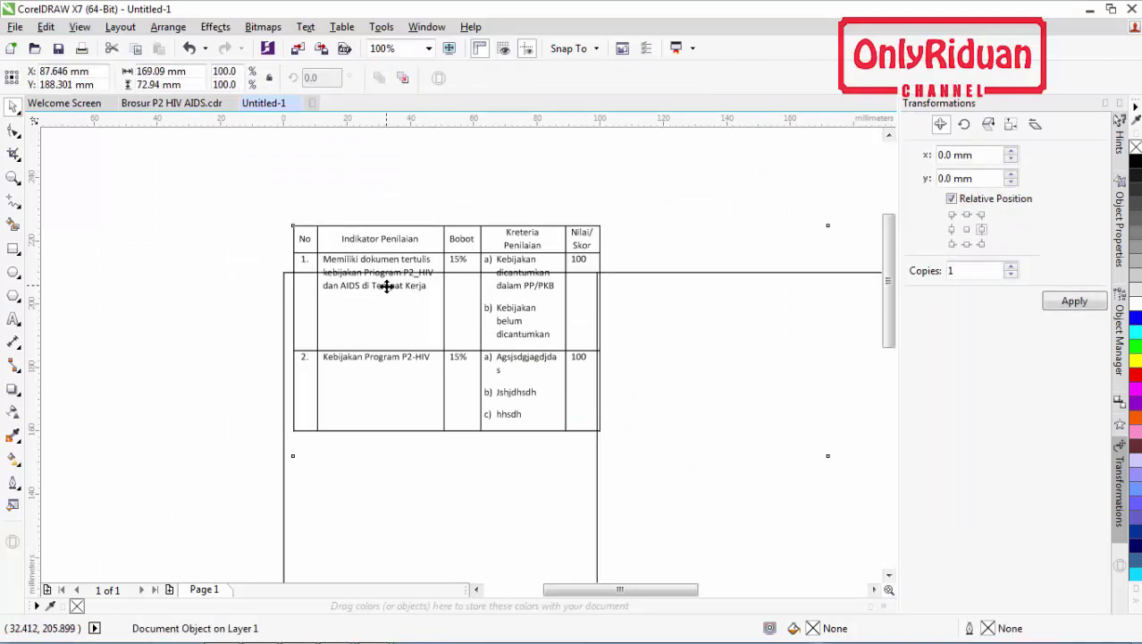
left_click_drag(375, 238, 371, 296)
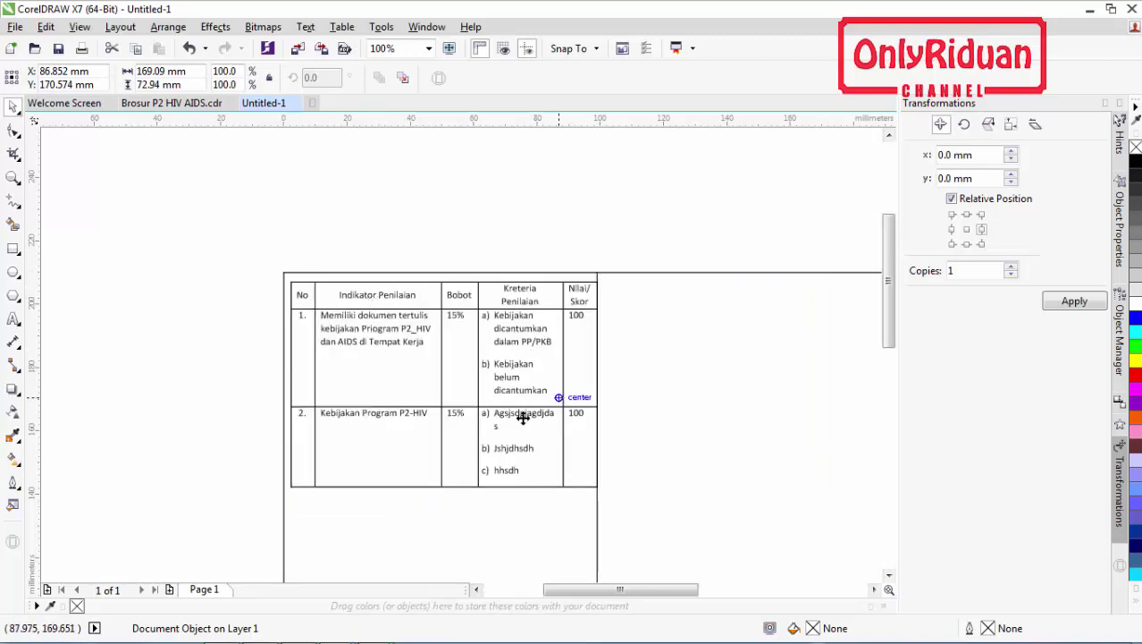
- Reopen the embedded table in Word and narrow its Indikator Penilaian column so the table fits within the first panel
double_click(416, 316)
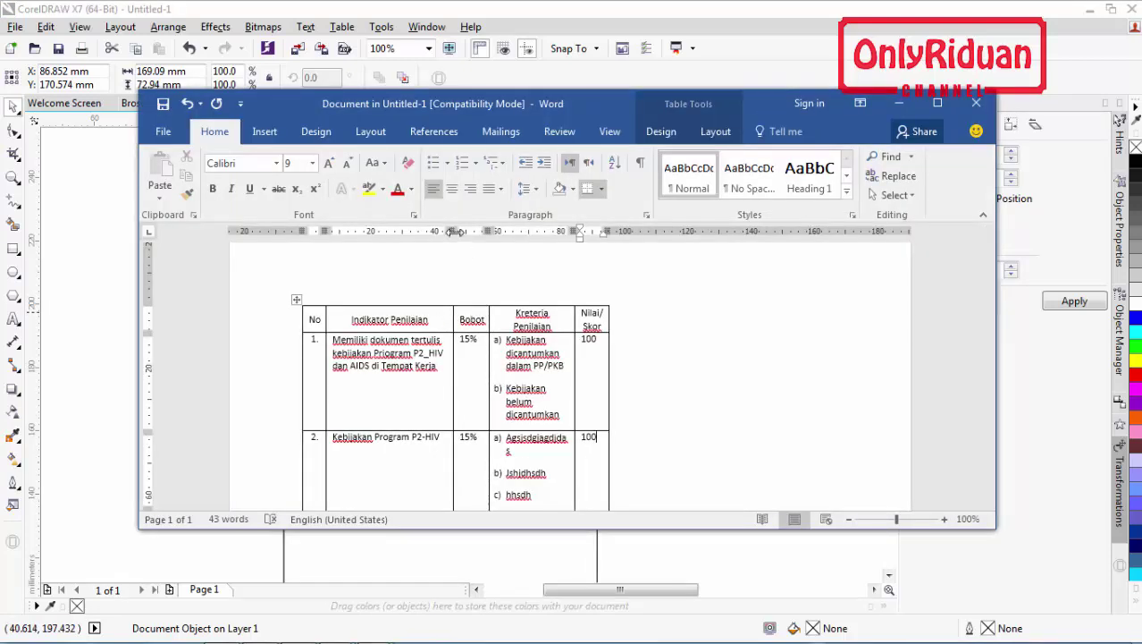
mouse_move(455, 231)
left_mouse_down()
mouse_move(444, 233)
mouse_move(472, 231)
left_mouse_up()
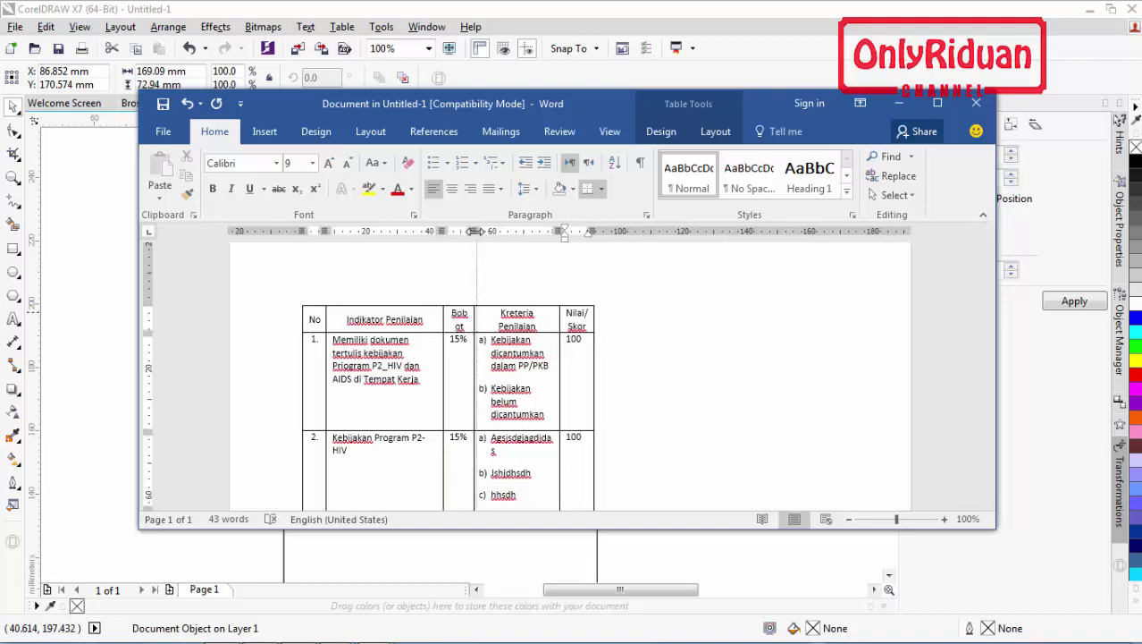
key("ctrl+z")
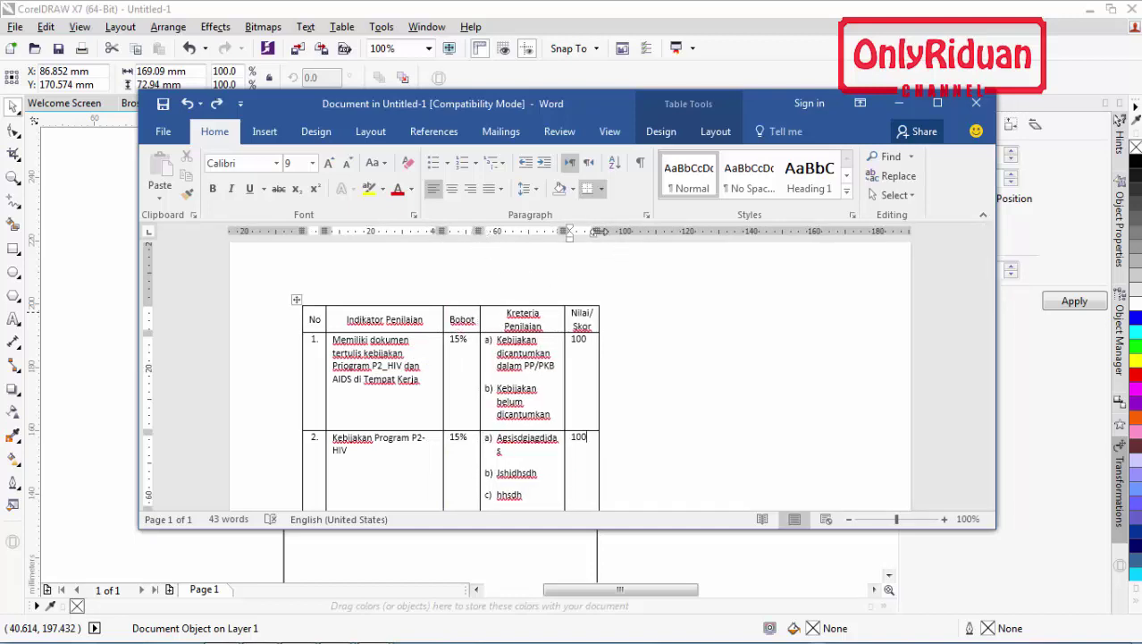
left_click_drag(597, 231, 594, 231)
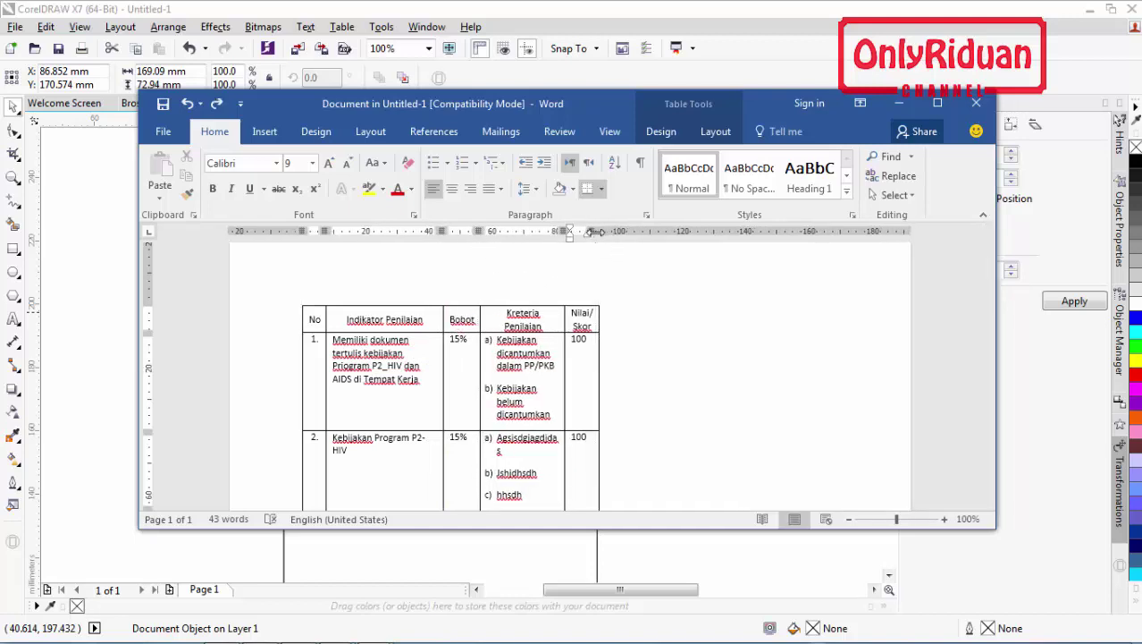
left_click(122, 314)
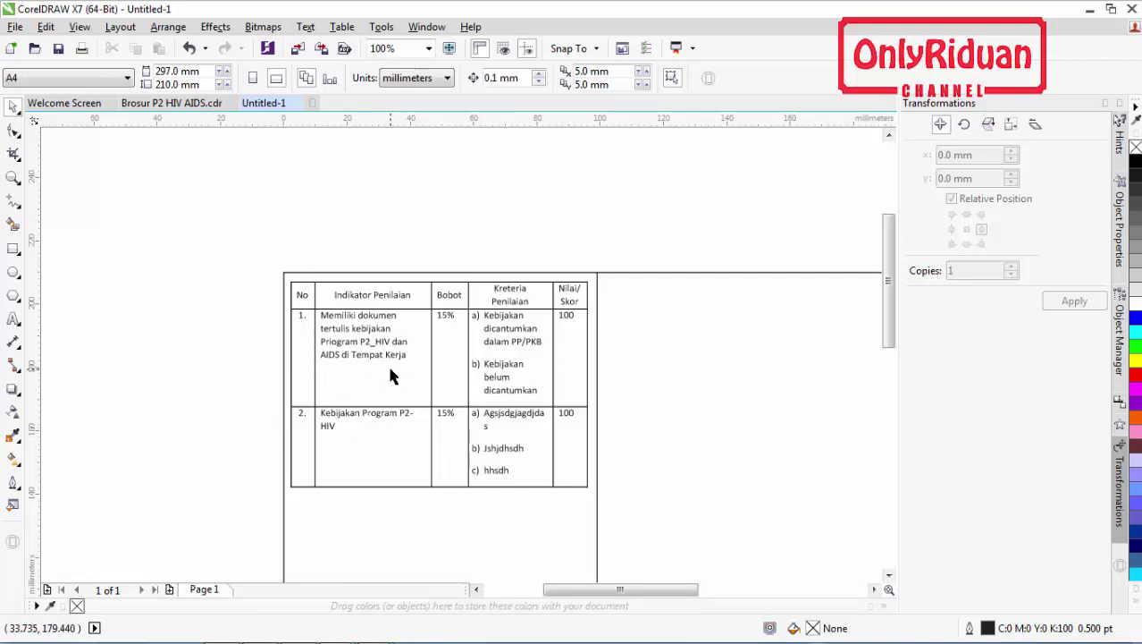
- Insert a new Microsoft Excel 97-2003 Worksheet object into the CorelDRAW page
left_click_drag(897, 284, 891, 311)
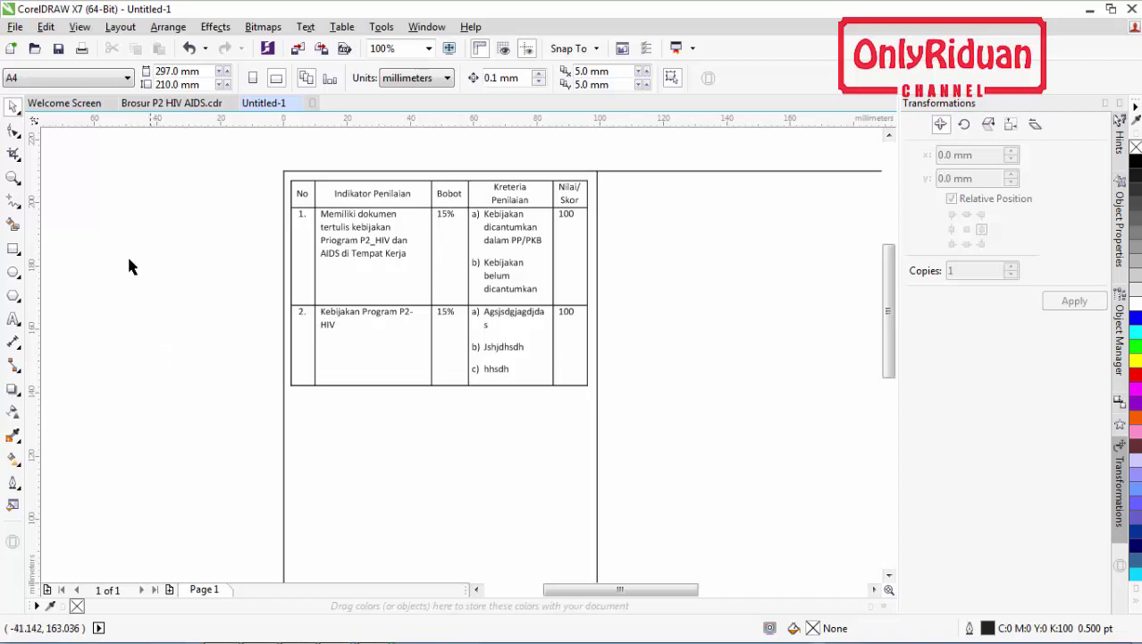
left_click(46, 27)
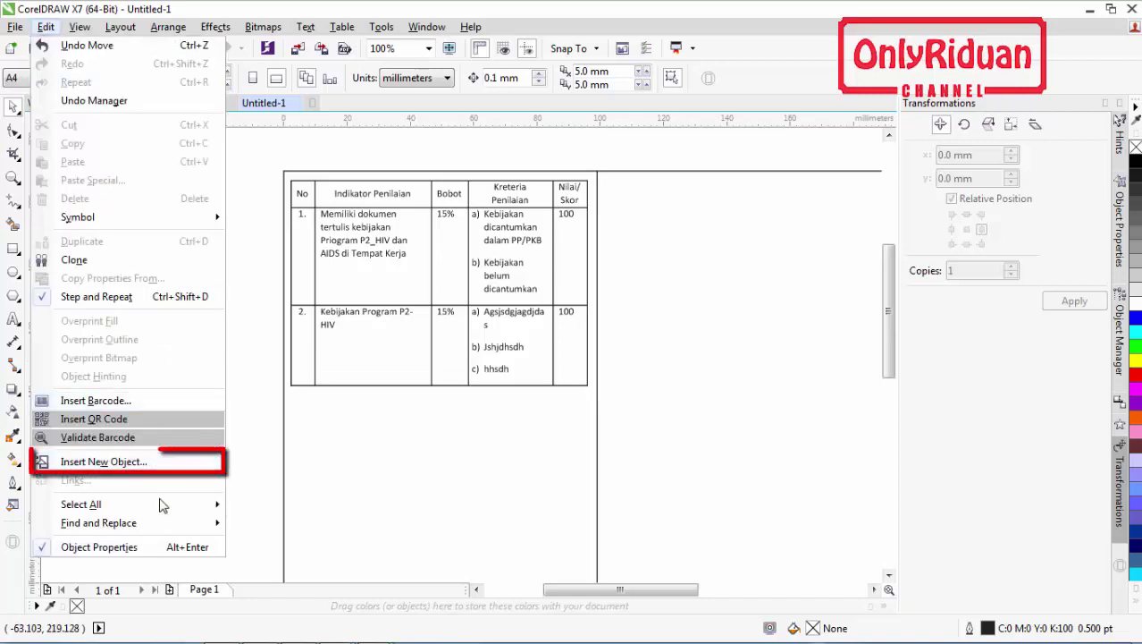
left_click(111, 469)
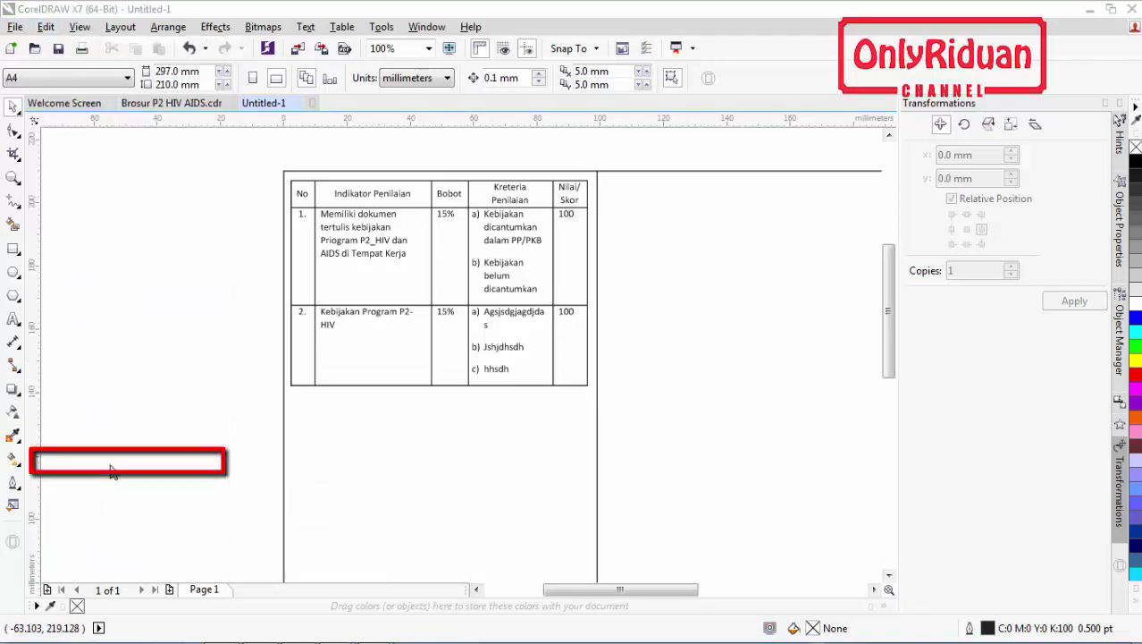
left_click(538, 315)
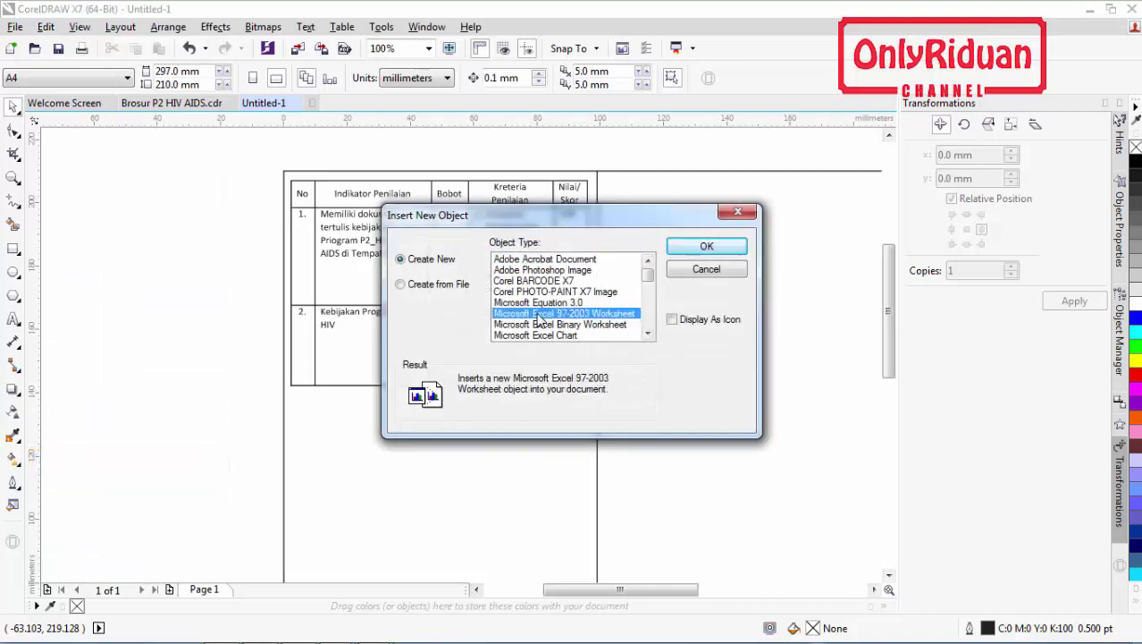
left_click(707, 249)
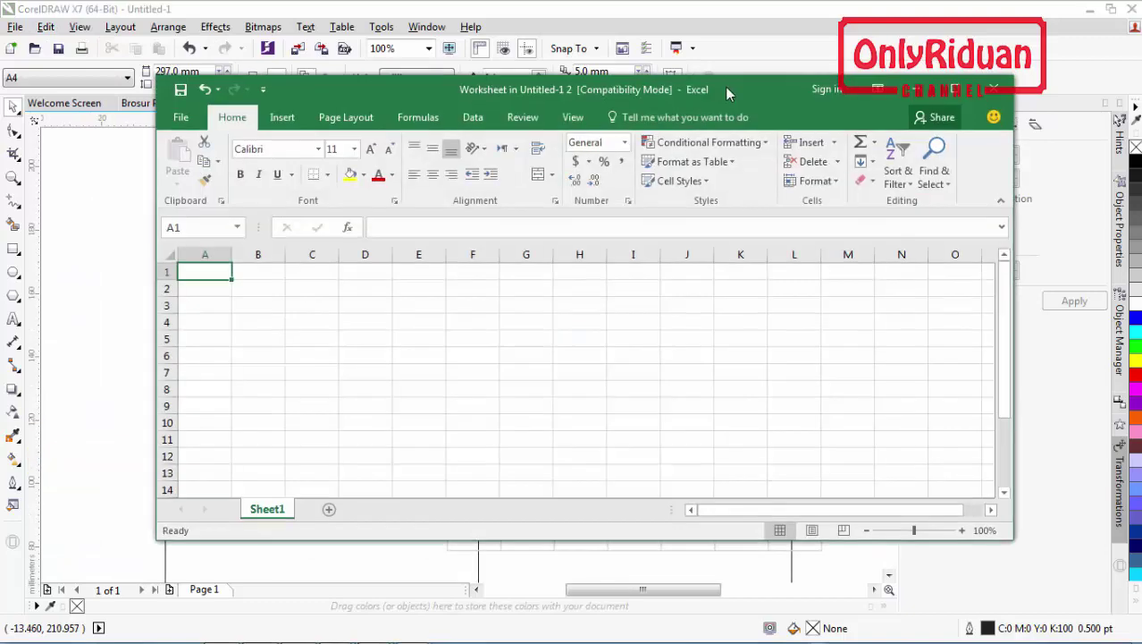
- Narrow column A of the embedded Excel worksheet to form a slim margin before the table
left_click_drag(409, 85, 401, 101)
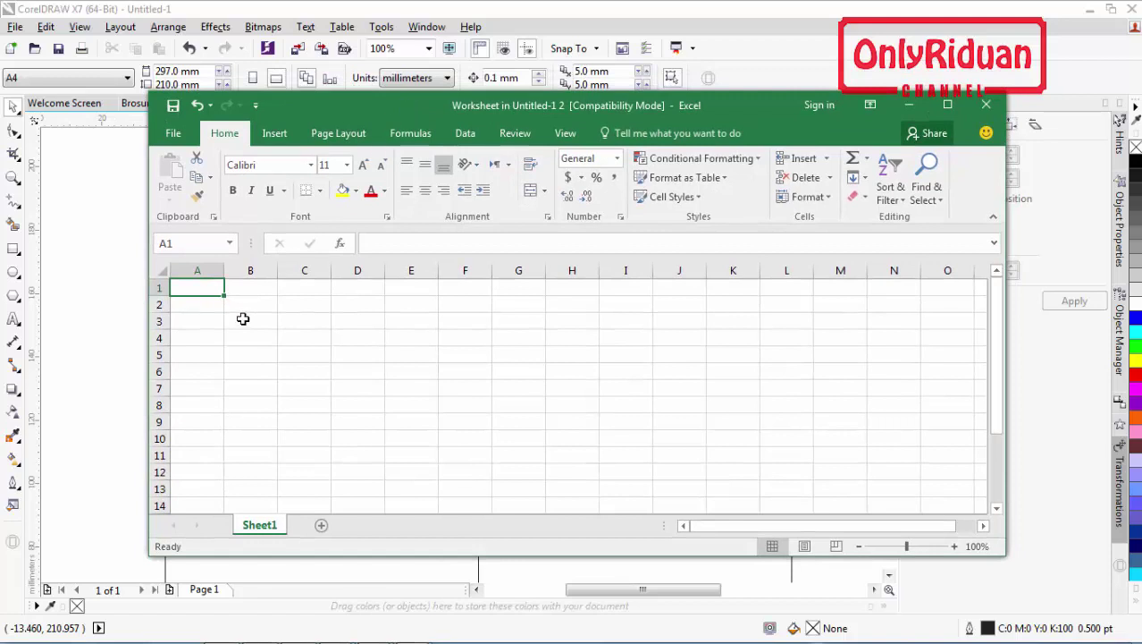
left_click(200, 303)
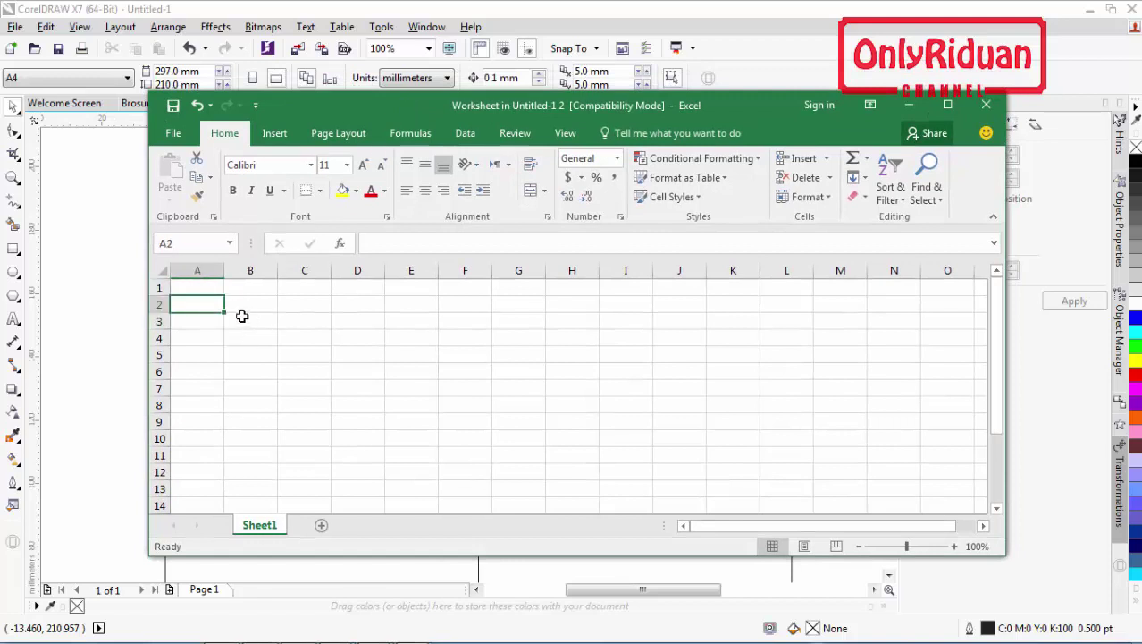
left_click_drag(224, 272, 195, 274)
left_click(229, 355)
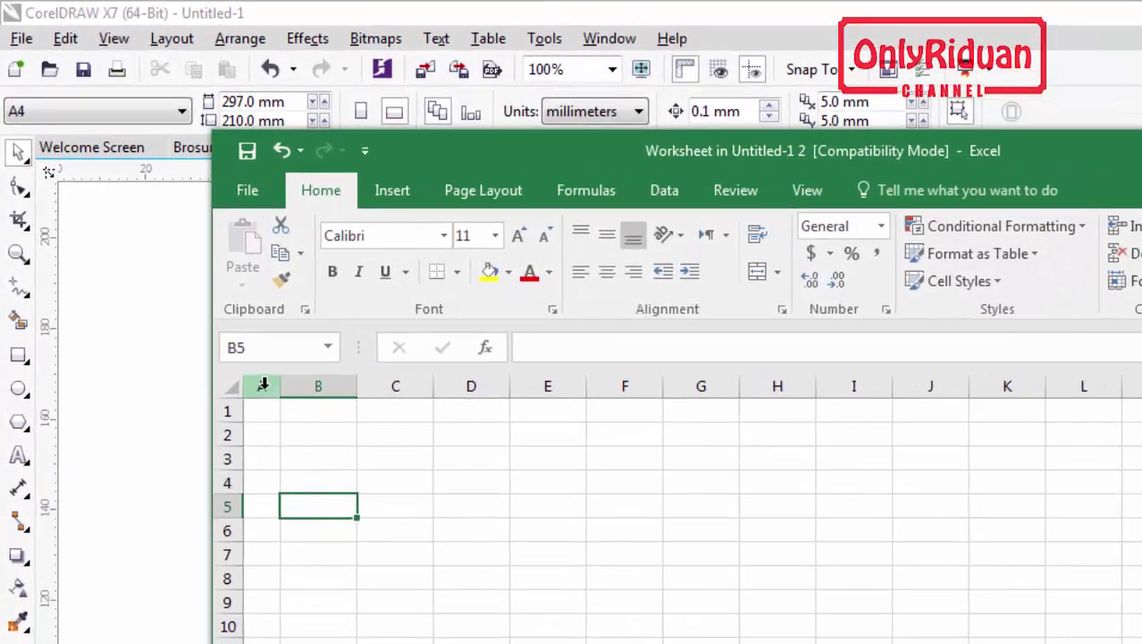
- Enter the column header "No" in cell B2
left_click(324, 381)
left_click(317, 433)
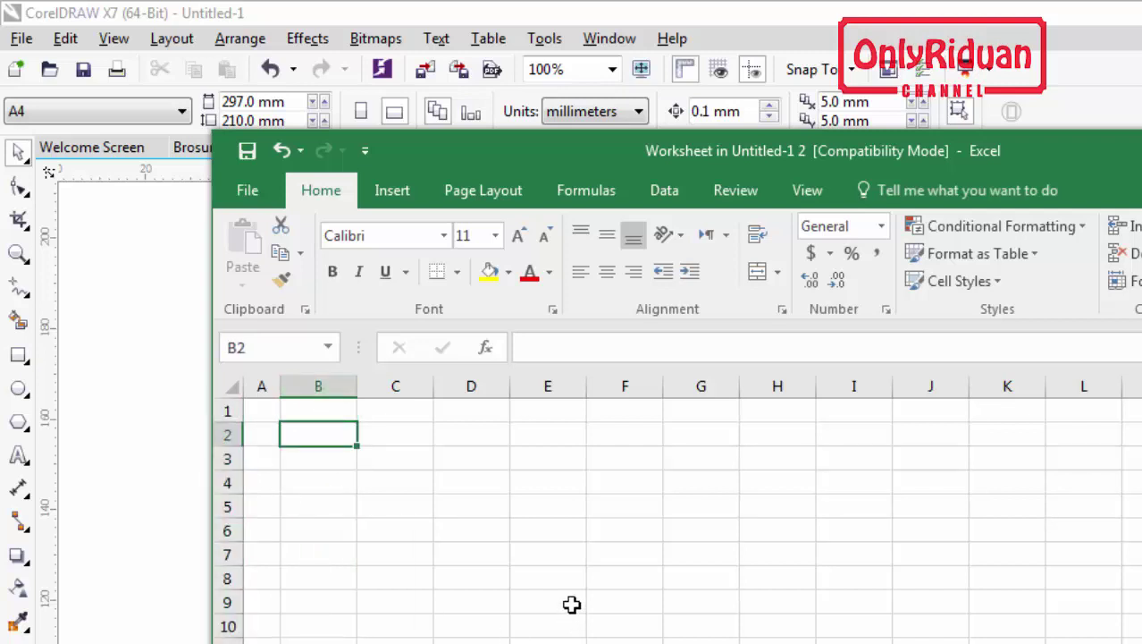
type("No")
key("Tab")
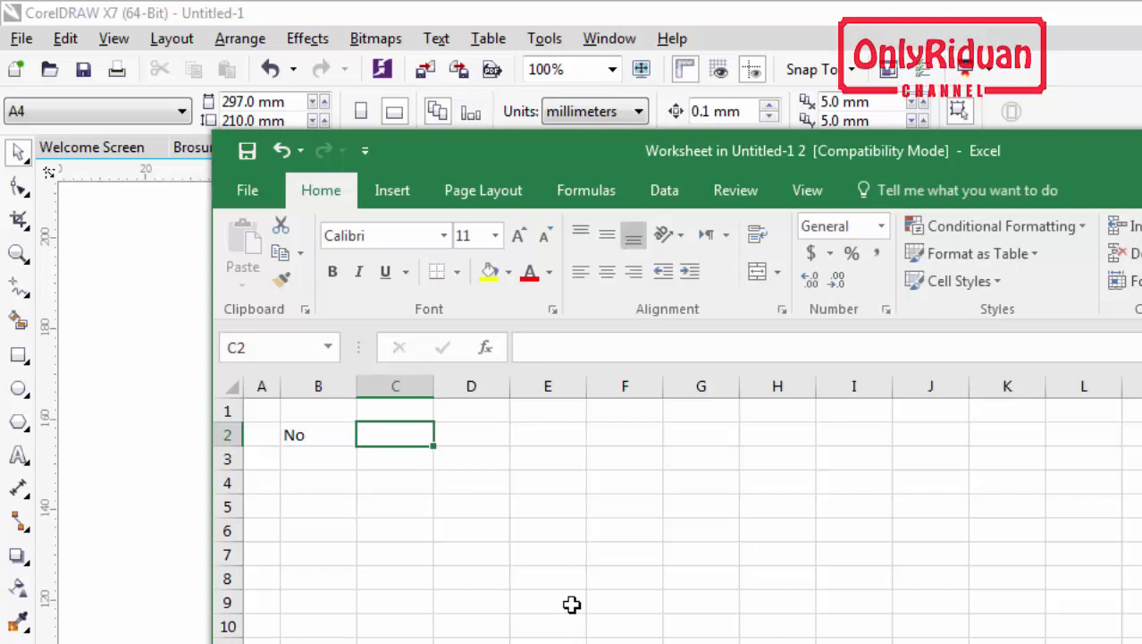
type("INdikator")
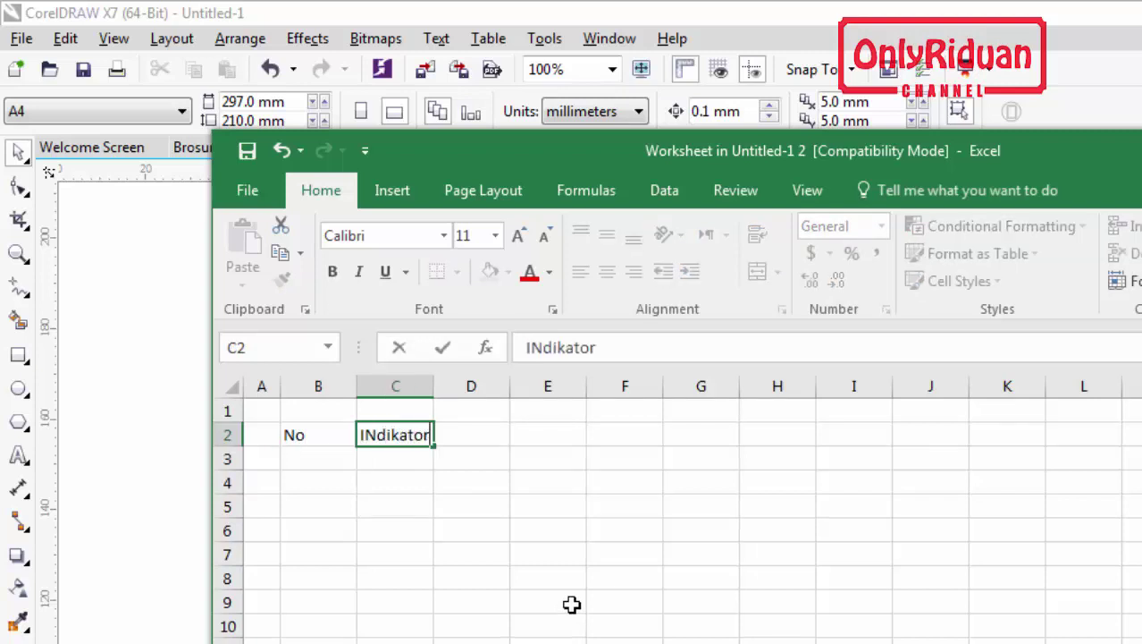
type(" Penia")
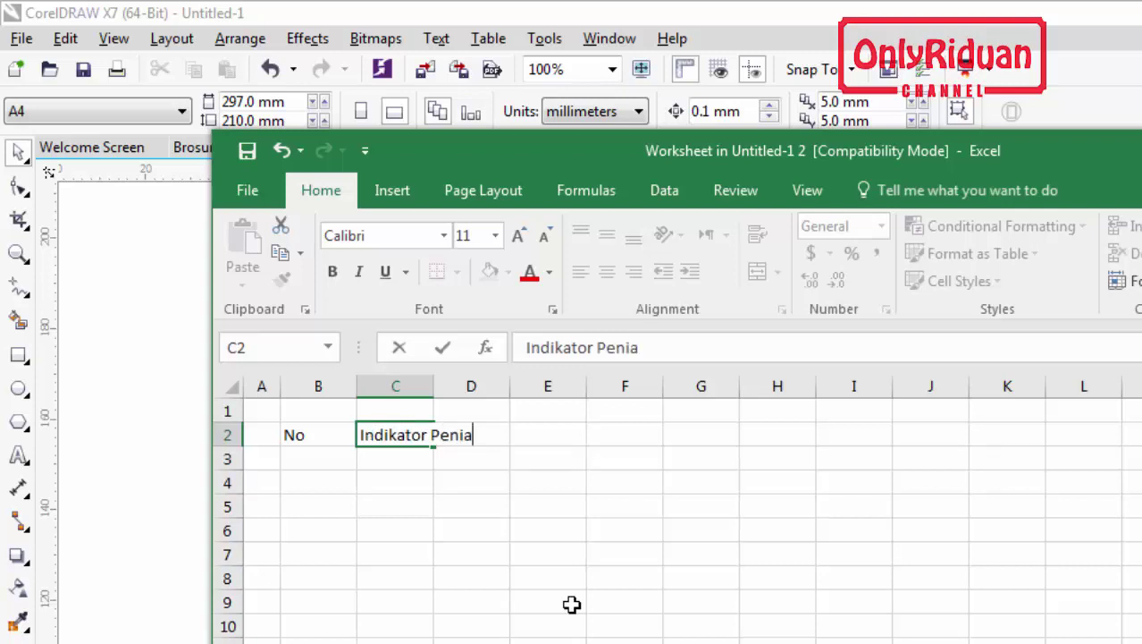
key("BackSpace")
key("BackSpace")
key("BackSpace")
key("BackSpace")
key("BackSpace")
key("BackSpace")
key("BackSpace")
key("BackSpace")
key("BackSpace")
key("BackSpace")
key("BackSpace")
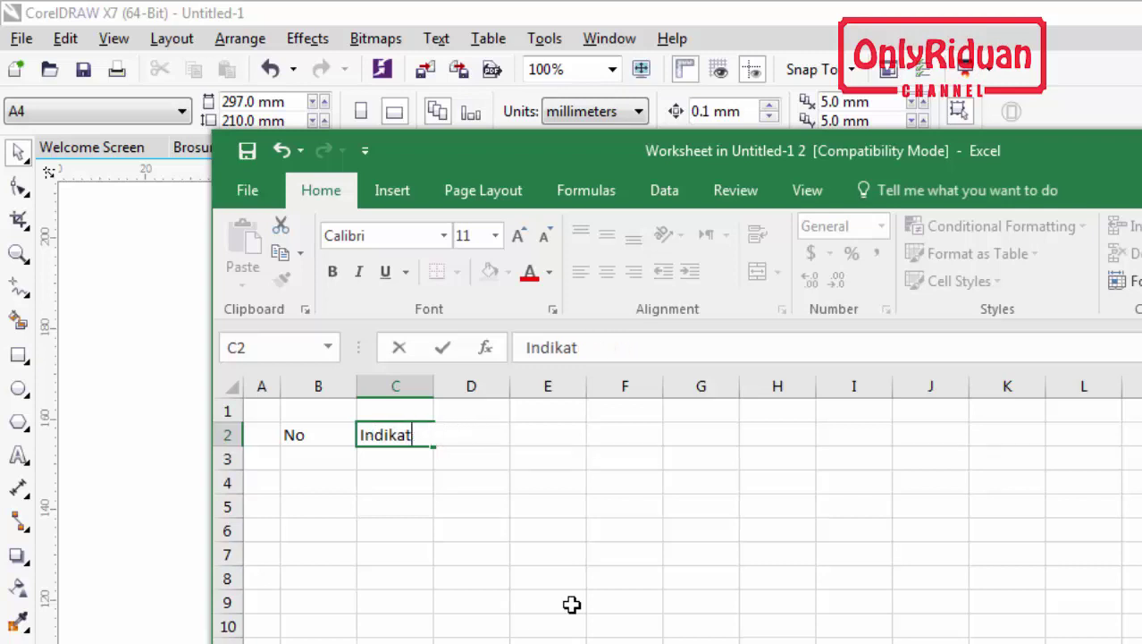
key("BackSpace")
key("BackSpace")
key("BackSpace")
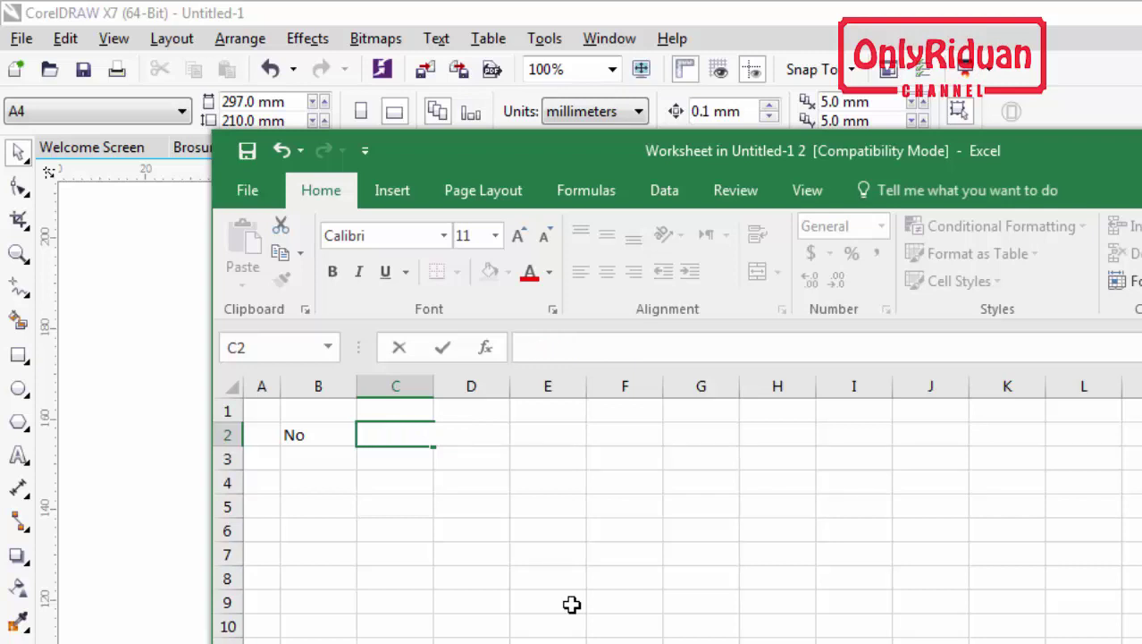
- Enter the headers "Nama Barang" in cell C2 and "Jumlah" in cell D2
type("Nama ")
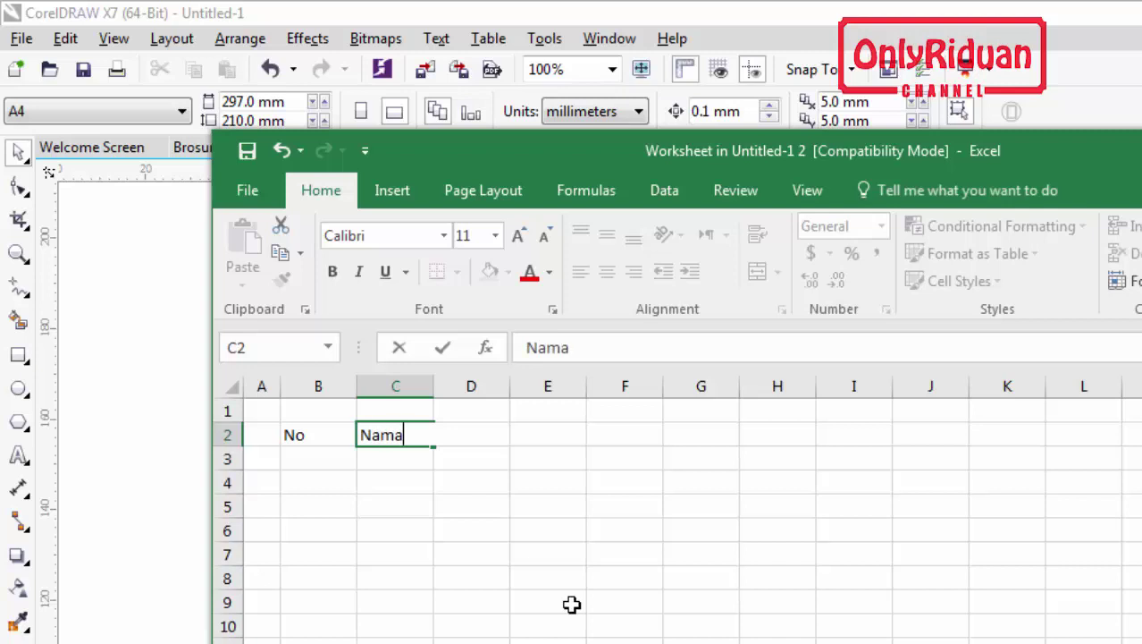
type("Bra")
type("arang")
key("Tab")
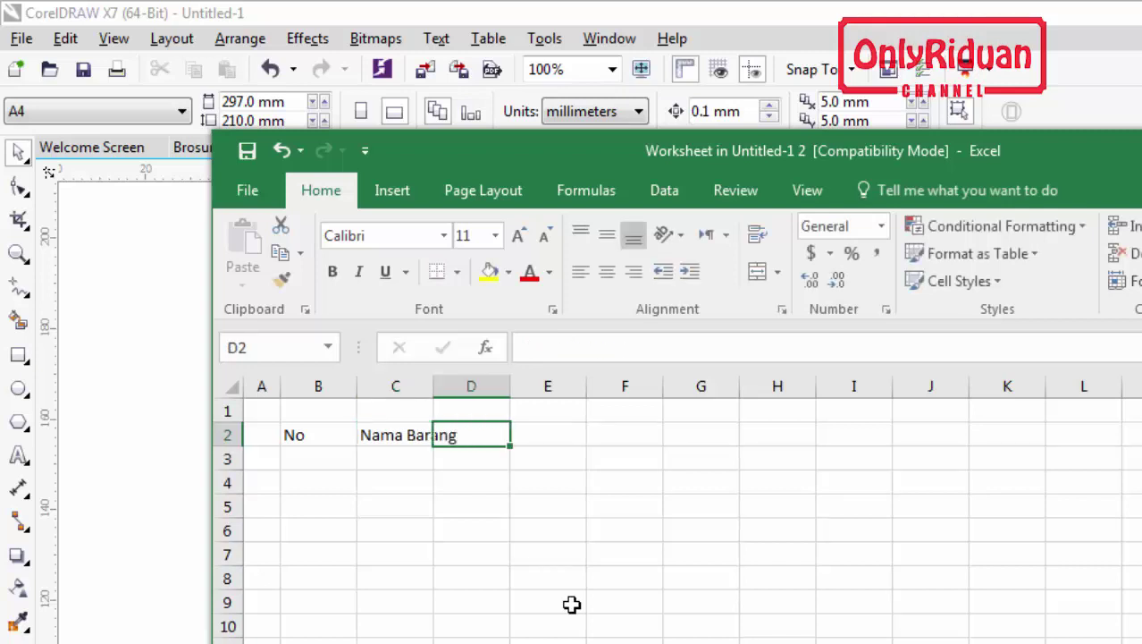
type("Jumlah")
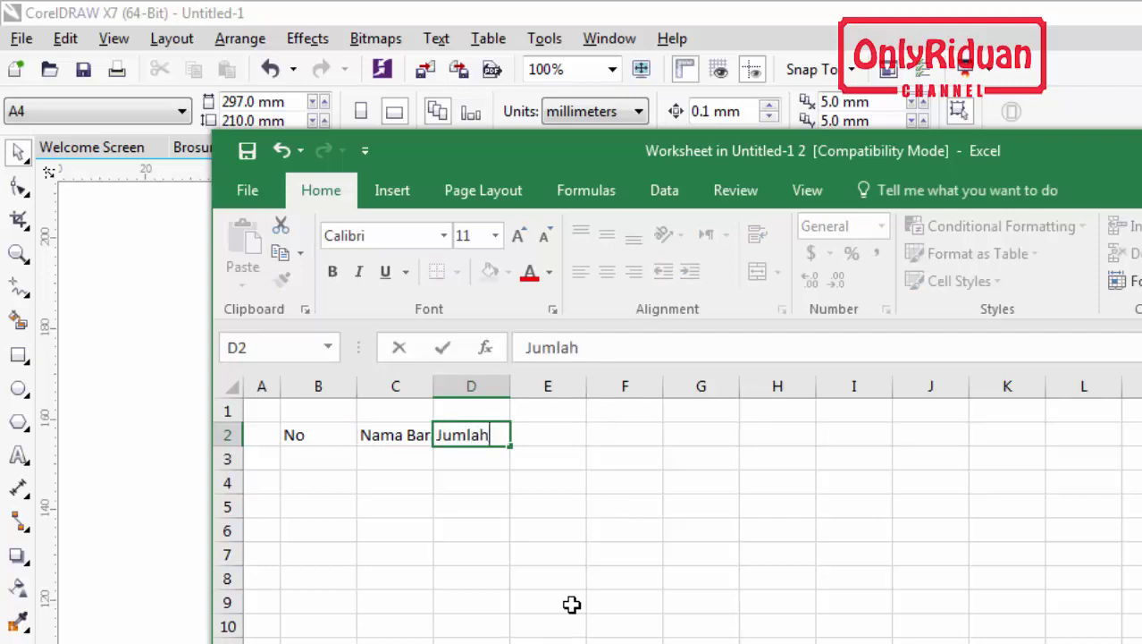
key("Tab")
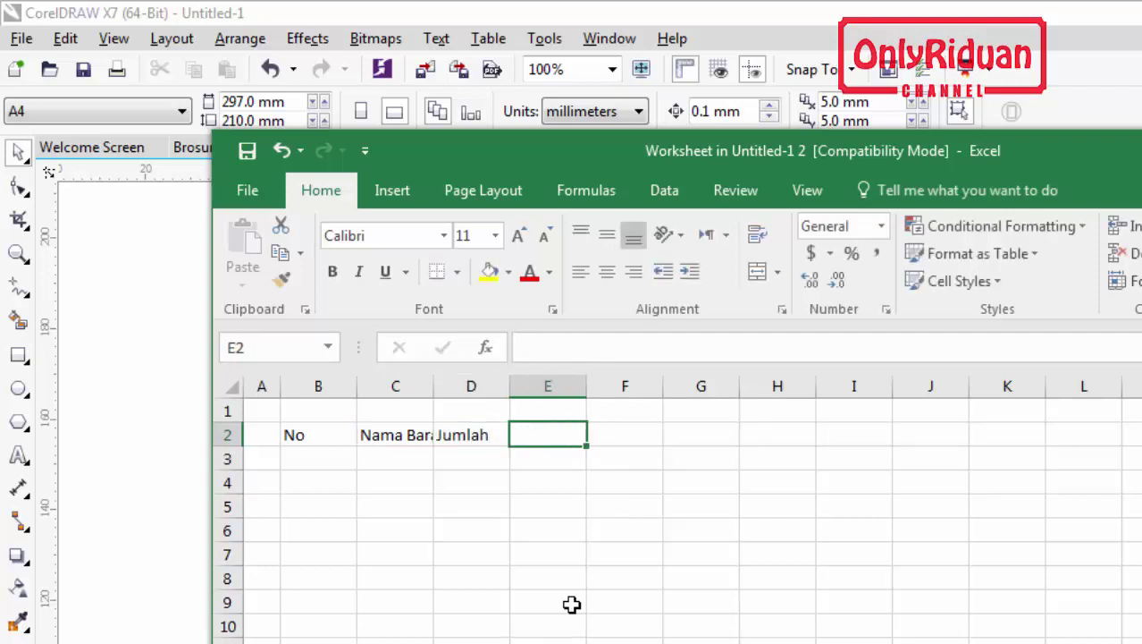
- Enter the headers "Harga" in cell E2 and "Total" in cell F2
type("har")
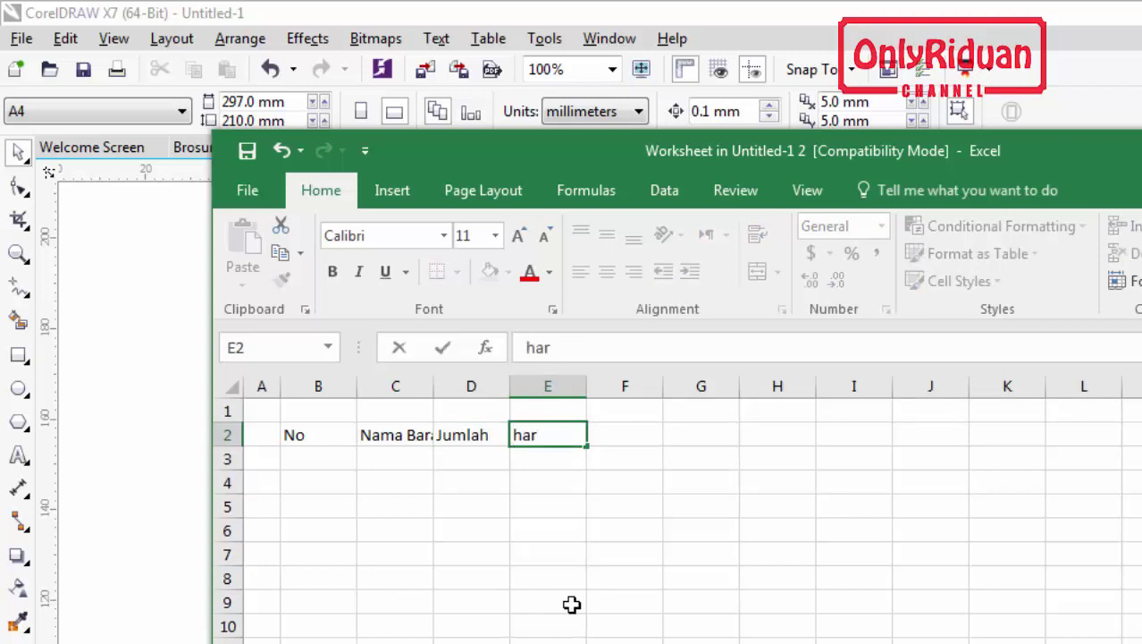
key("BackSpace")
key("BackSpace")
key("BackSpace")
type("Harga")
key("Tab")
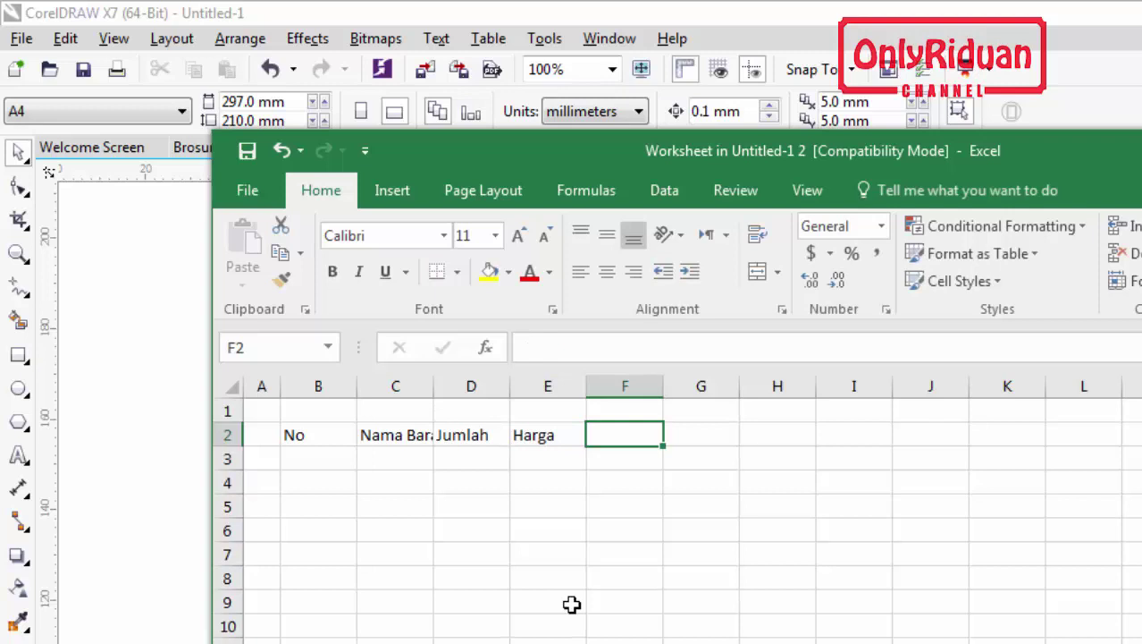
type("Tota")
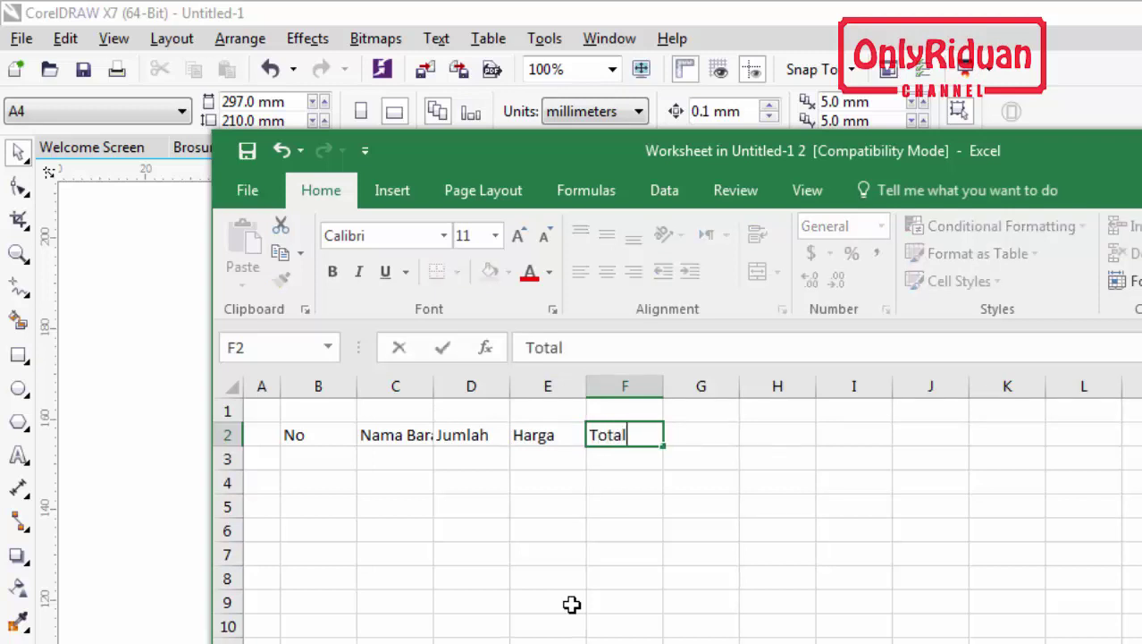
type("l")
left_click(368, 500)
- Fit columns B and D to their header text and widen column C well beyond the "Nama Barang" header
double_click(357, 386)
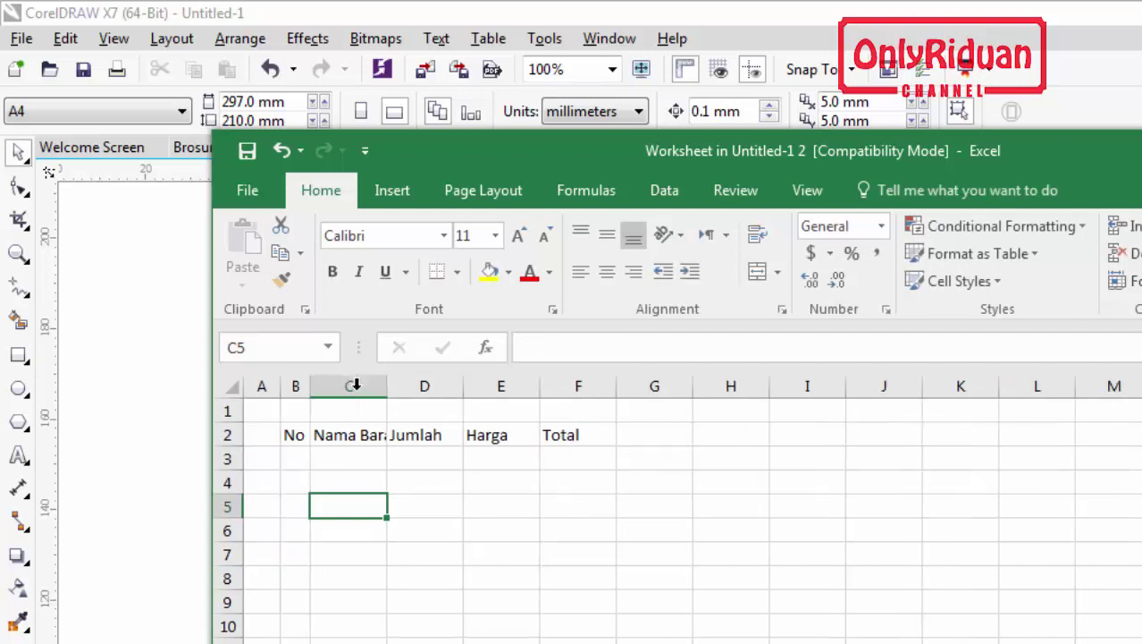
double_click(385, 385)
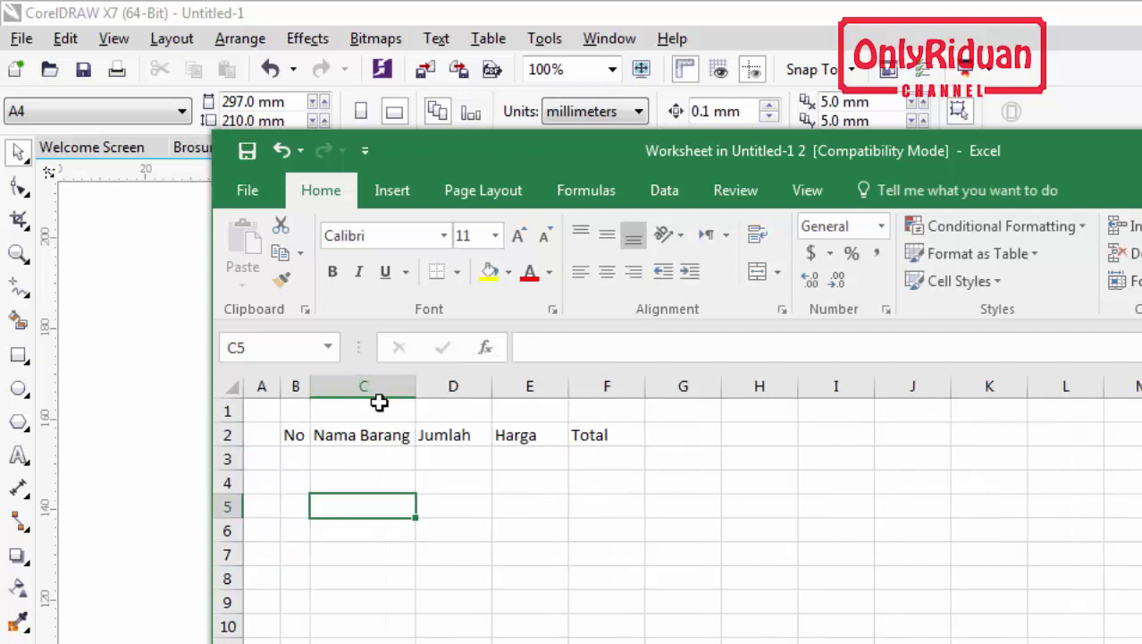
left_click_drag(416, 386, 527, 386)
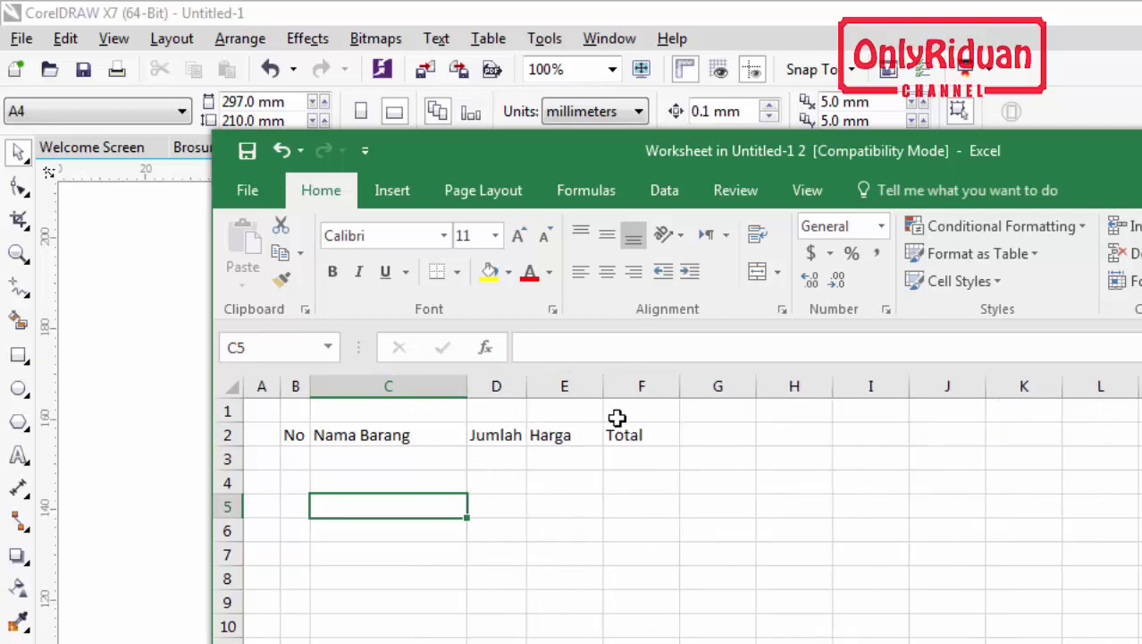
left_click(566, 488)
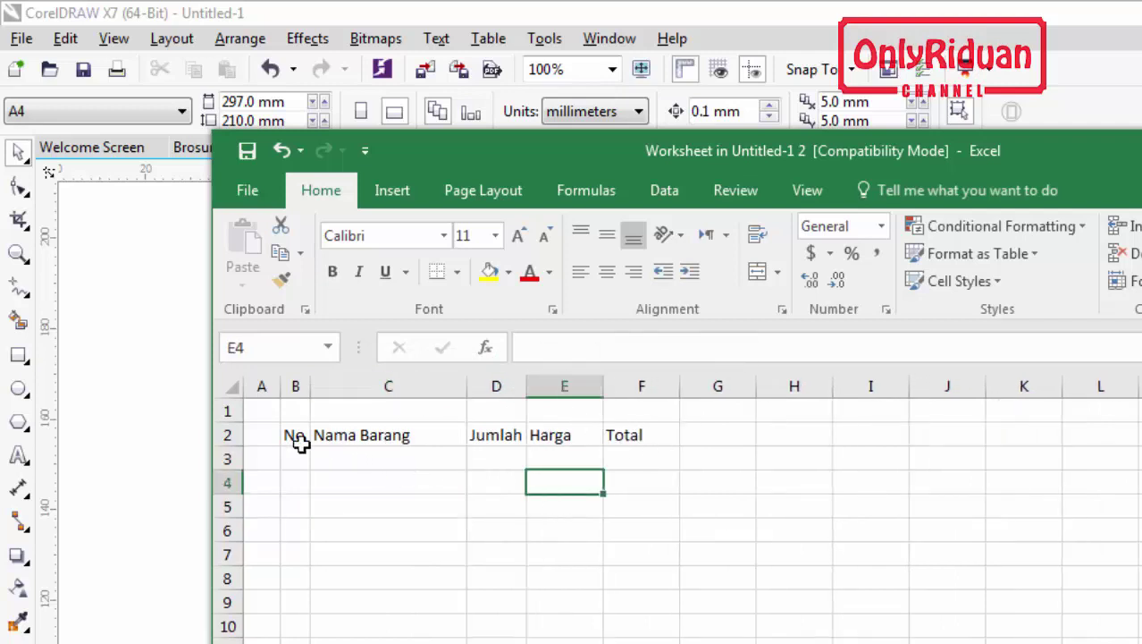
- Center the header texts in cells B2 to F2 horizontally
left_click_drag(299, 438, 643, 439)
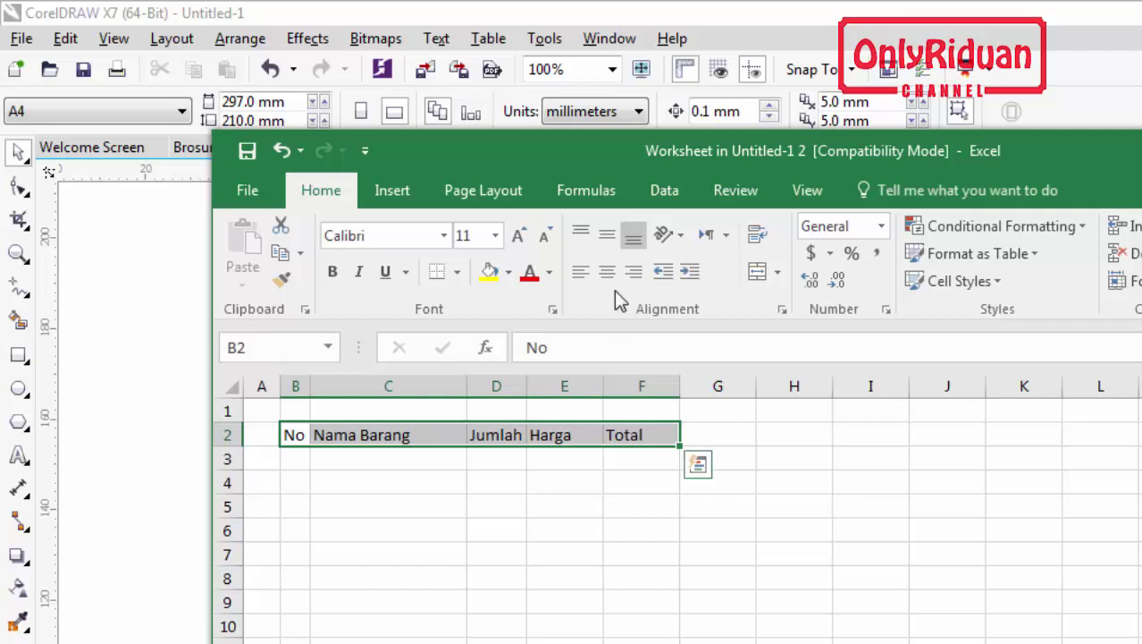
left_click(607, 271)
left_click(561, 533)
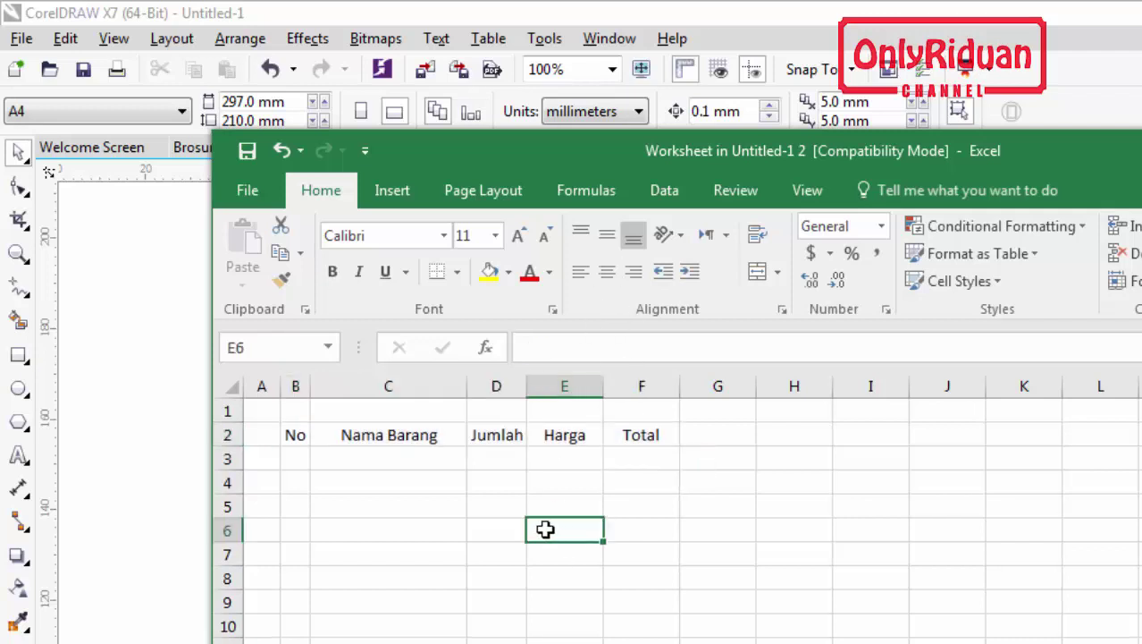
- Fill row 3 from column B with number 1, item "Sabun", quantity 10 and price 5000
left_click(378, 525)
left_click(297, 459)
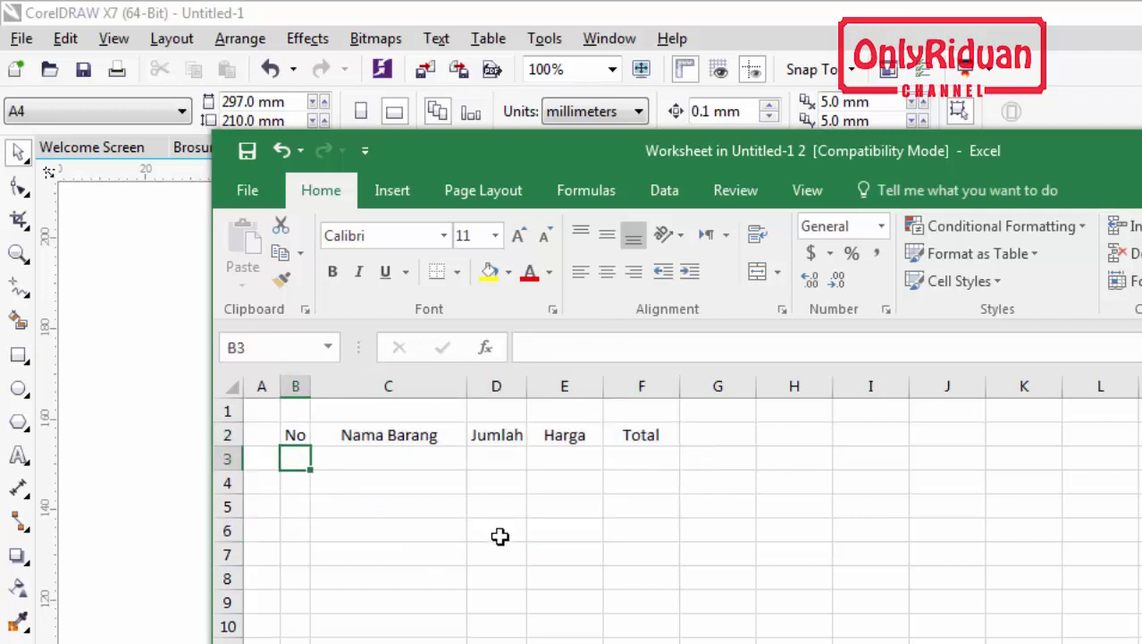
type("1")
key("Tab")
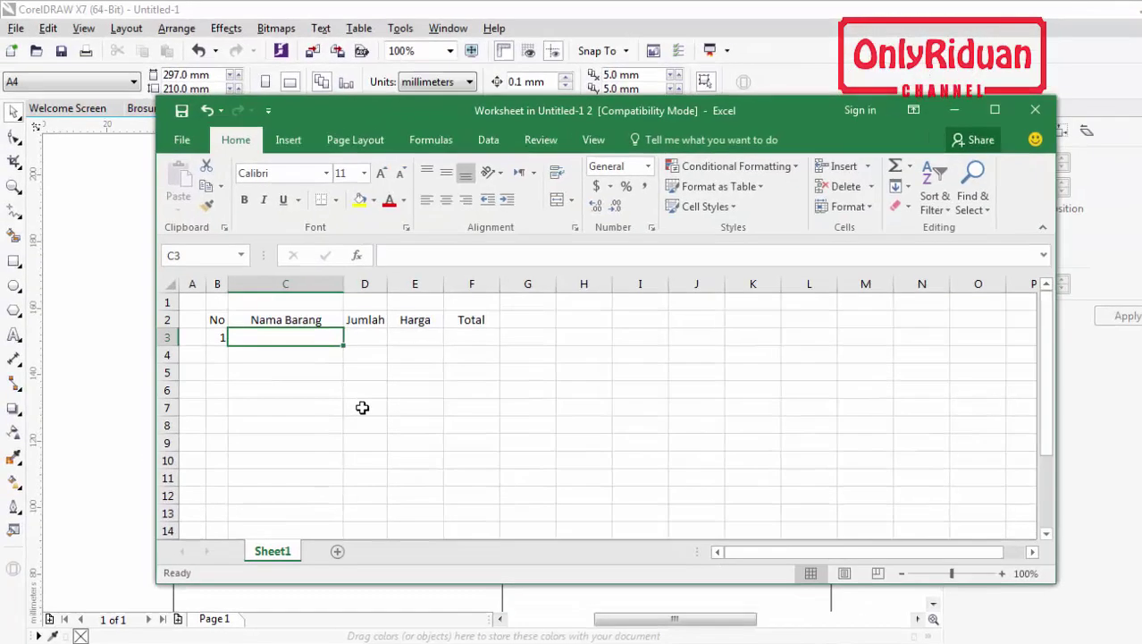
type("Sabun")
key("Tab")
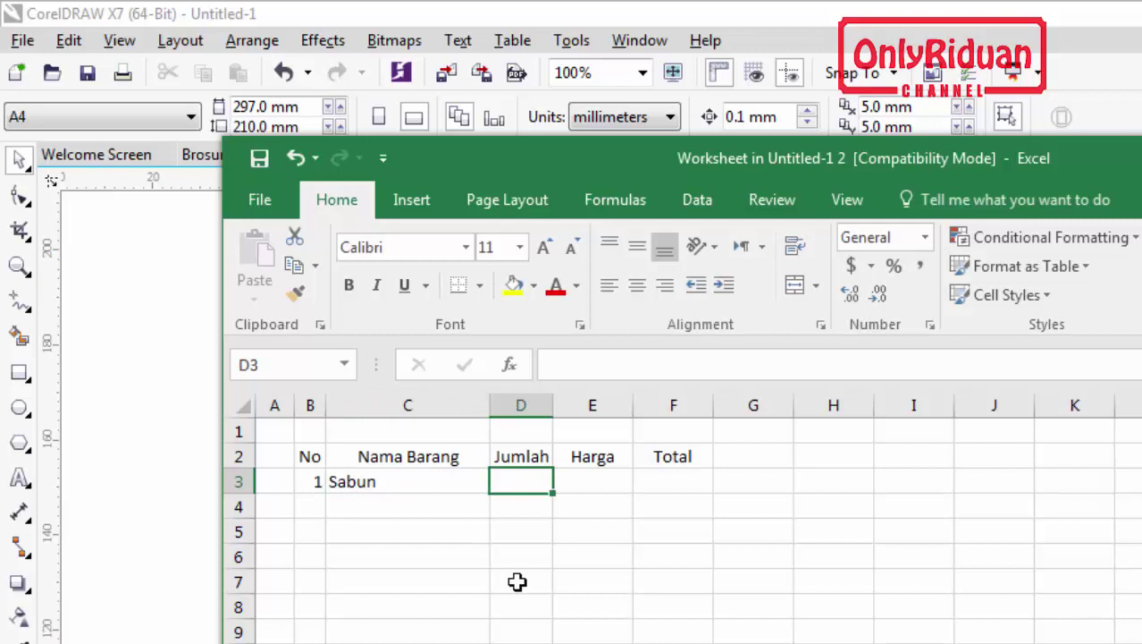
type("10")
key("Tab")
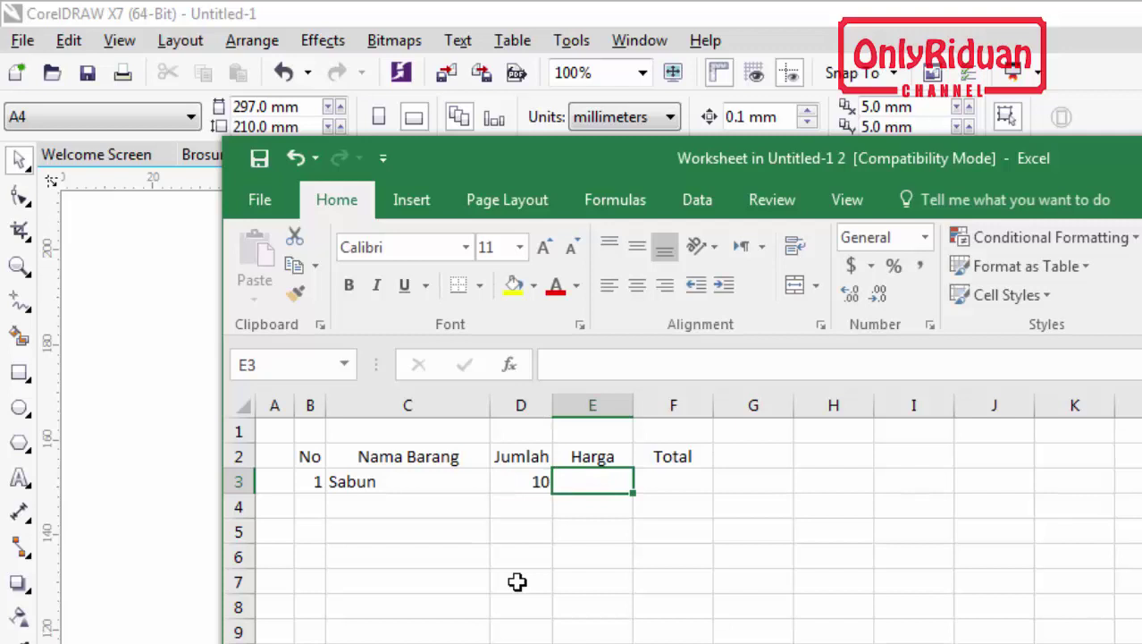
type("5000")
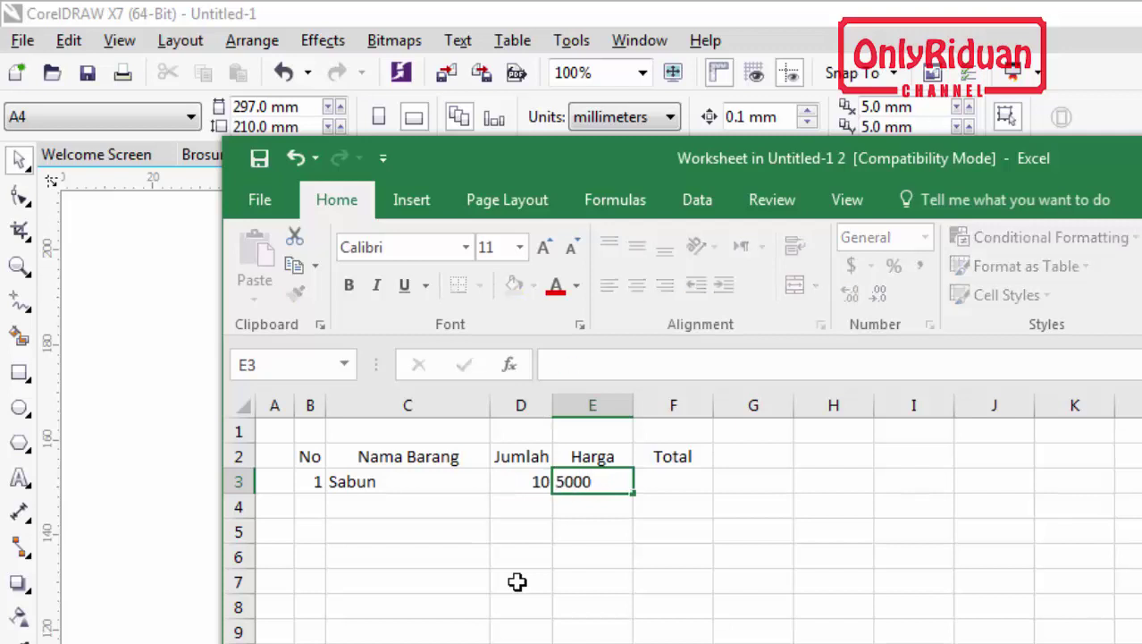
key("Tab")
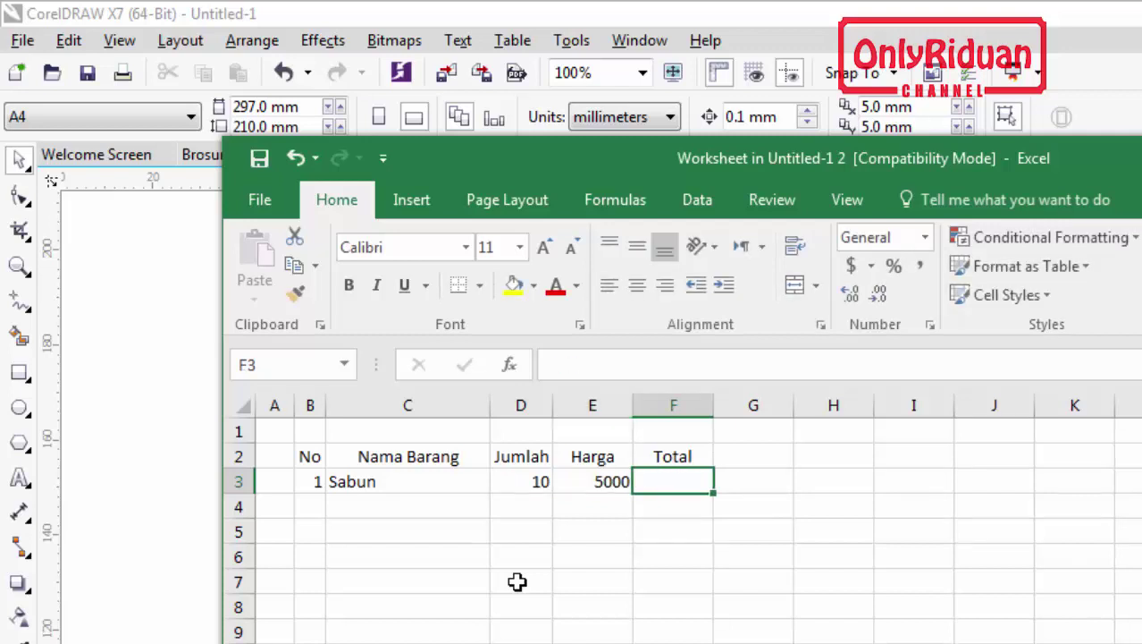
- Fill row 4 from column B with number 2, item "Odol", quantity 20 and price 10000
left_click(311, 505)
type("2")
key("Tab")
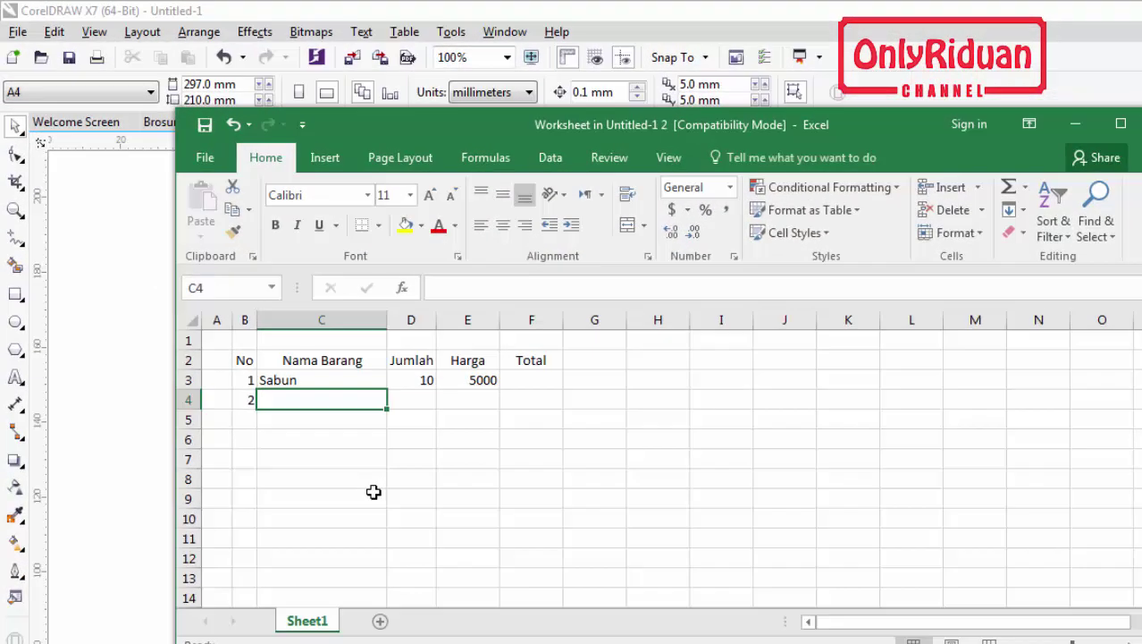
type("Odol")
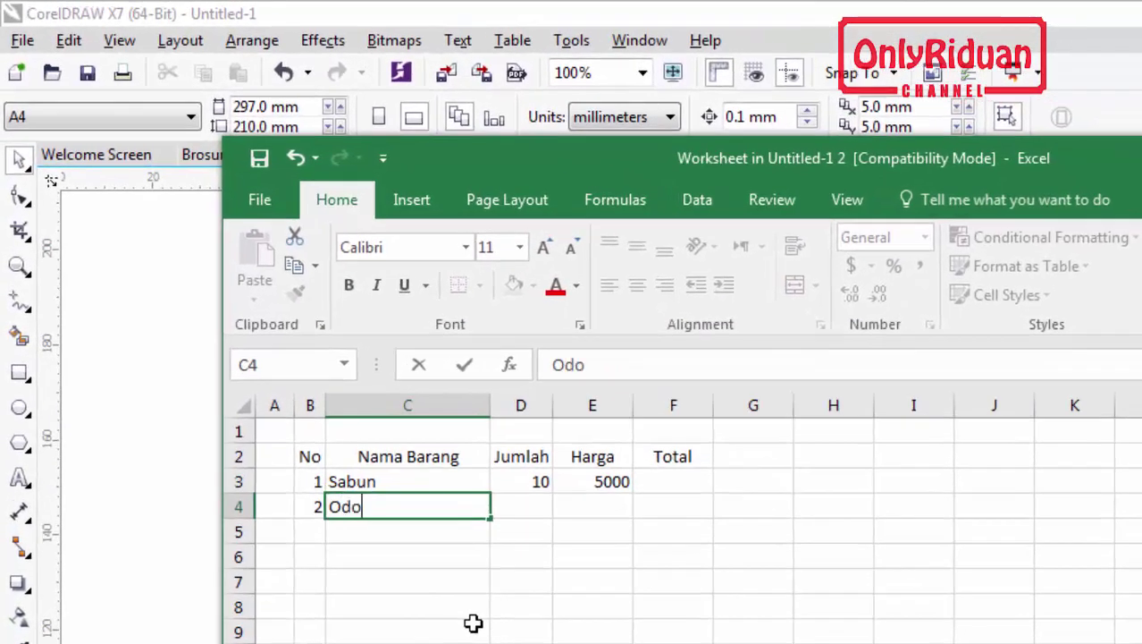
key("Tab")
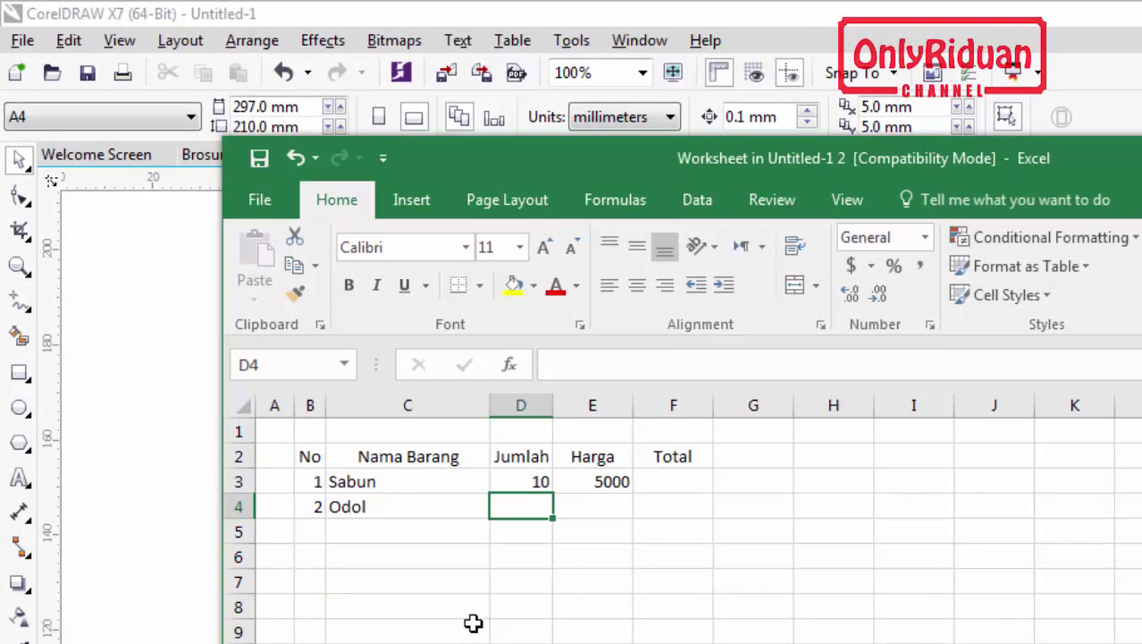
type("20")
key("Tab")
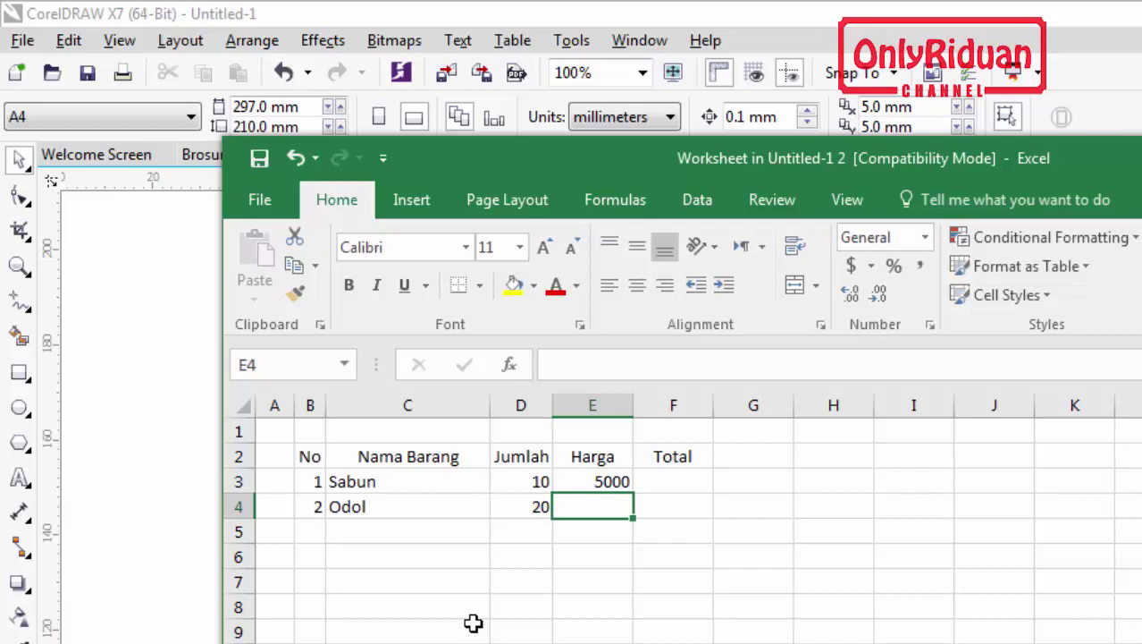
type("10")
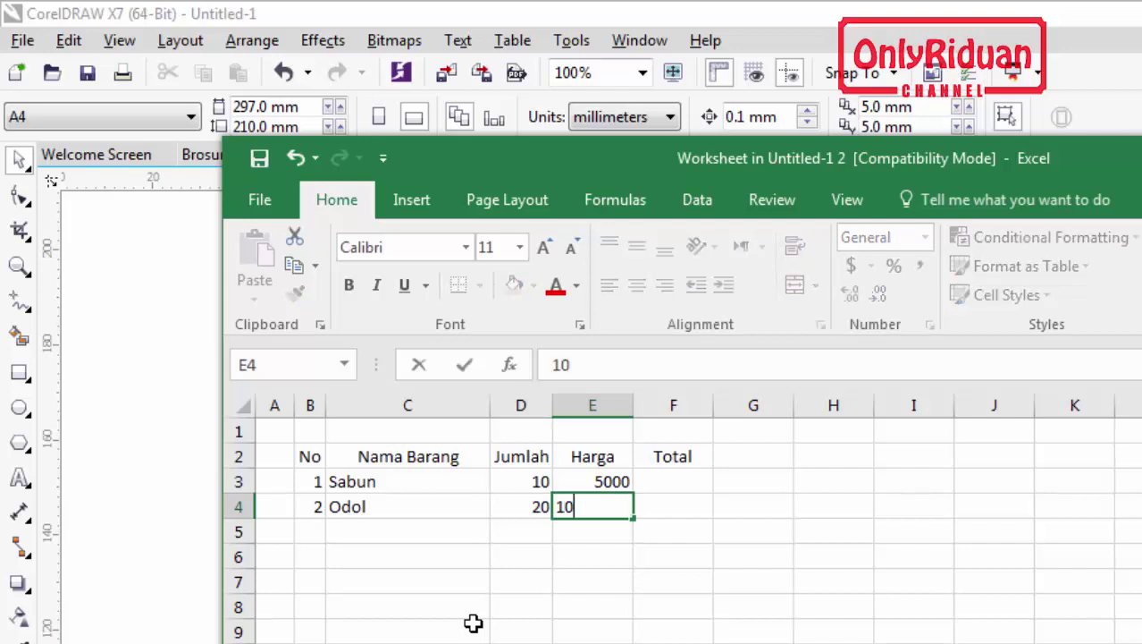
type("000")
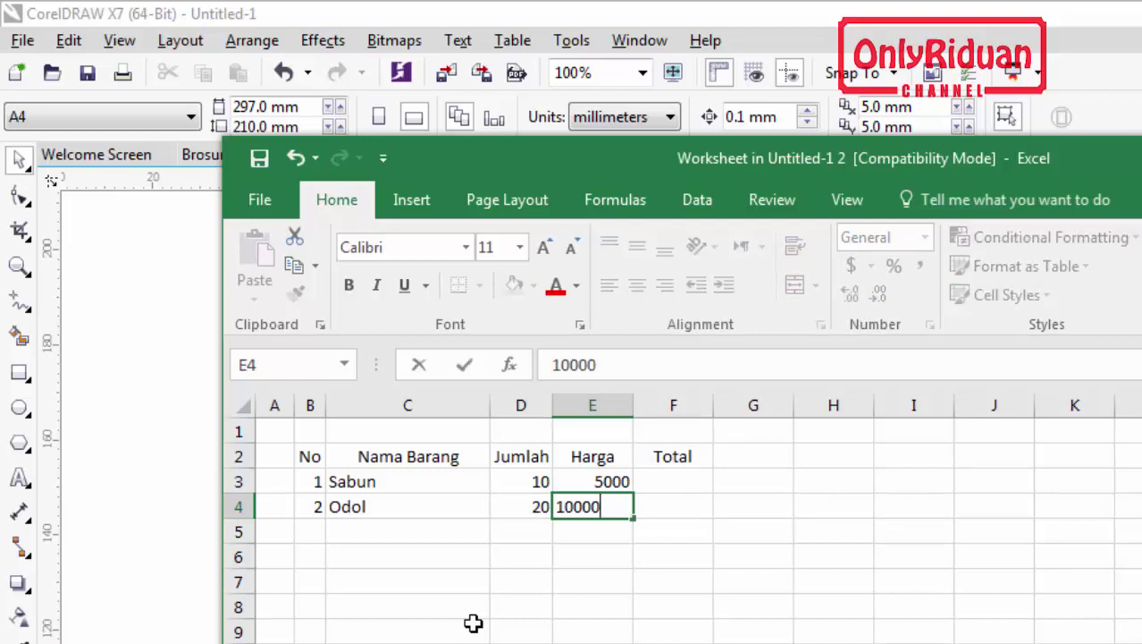
key("Return")
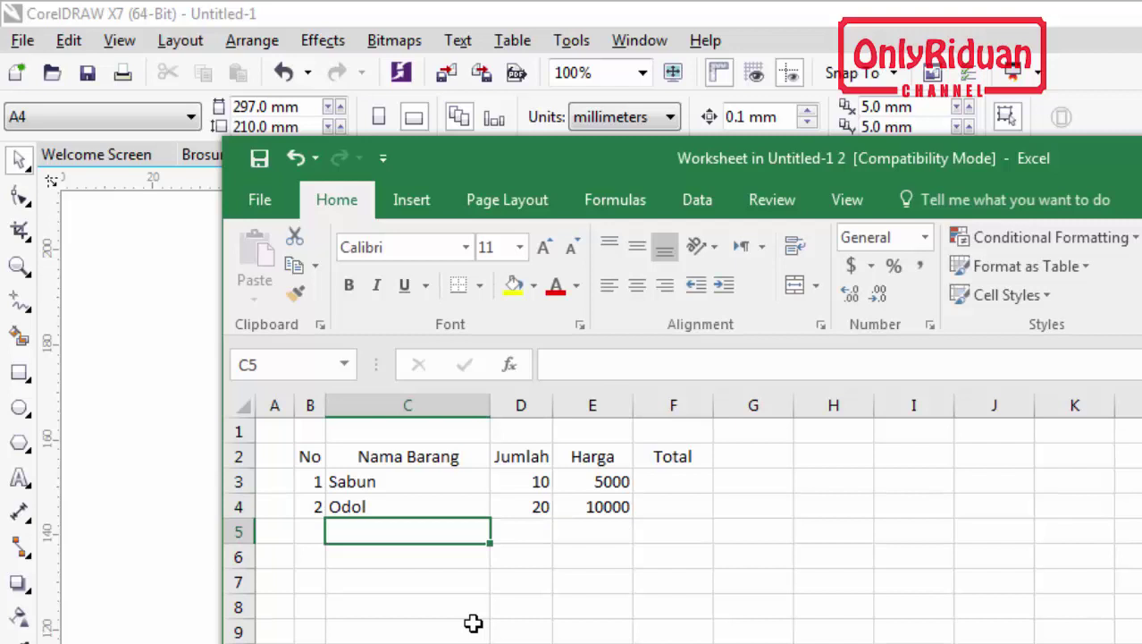
- Fill row 5 from column B with number 3, item "Sikat Gigi", quantity 5 and price 8000
key("Left")
type("3")
key("Tab")
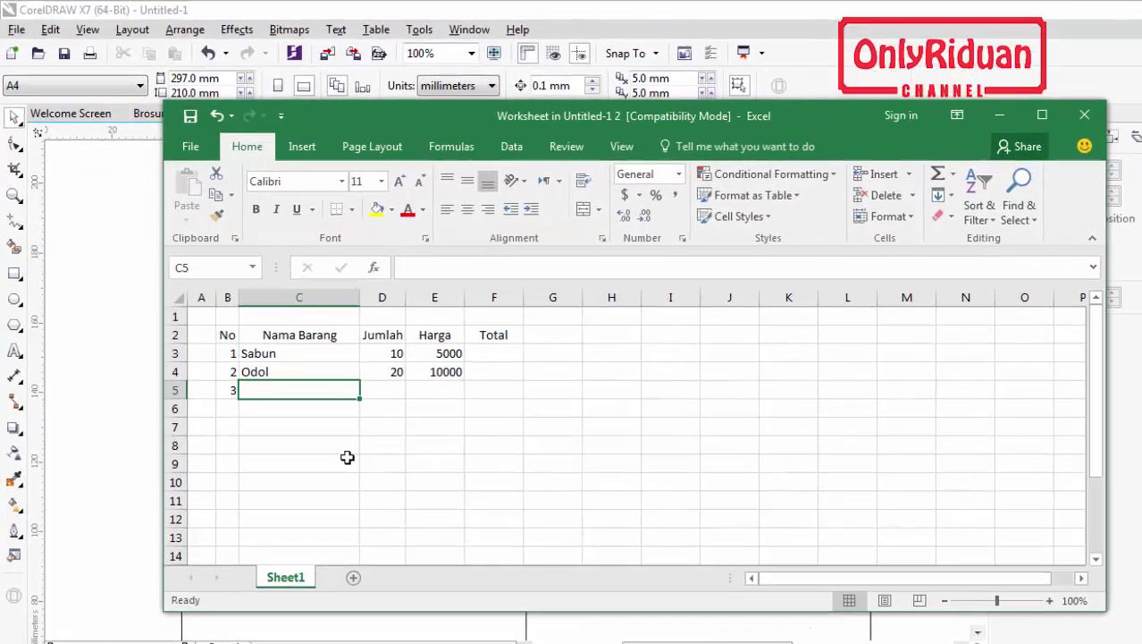
type("Sika")
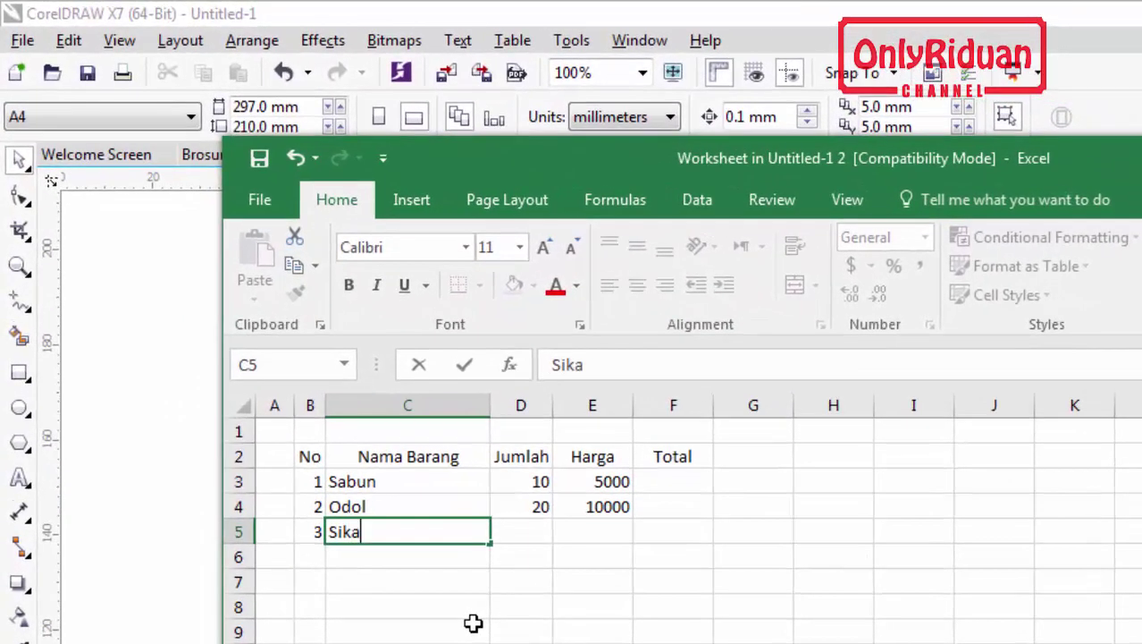
type("t Gigi")
key("Tab")
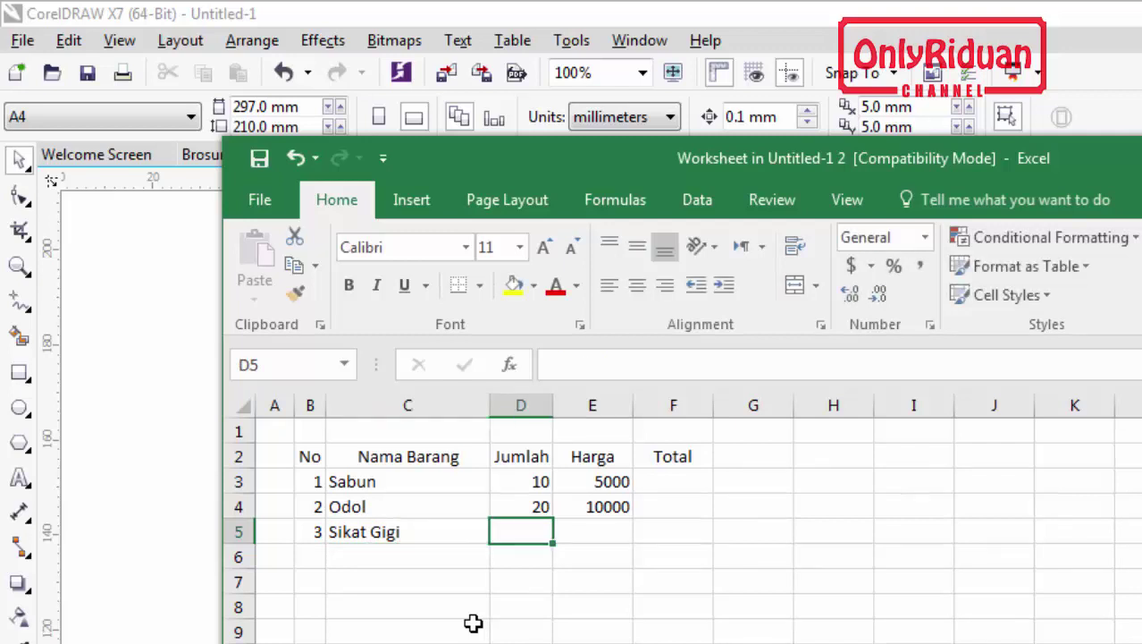
type("5")
key("Tab")
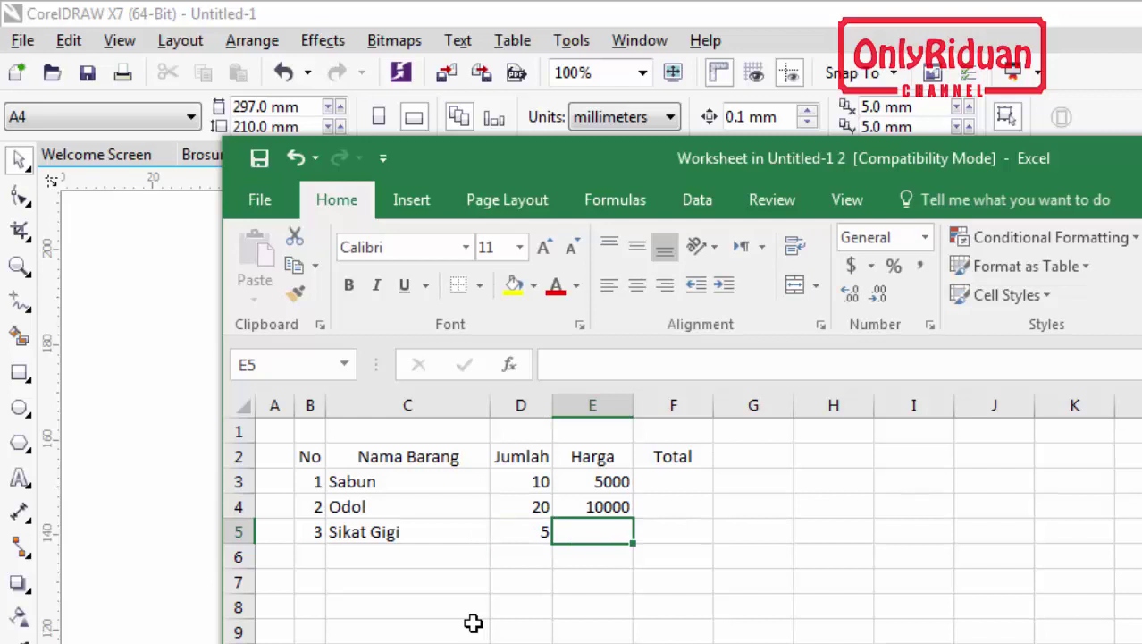
type("8000")
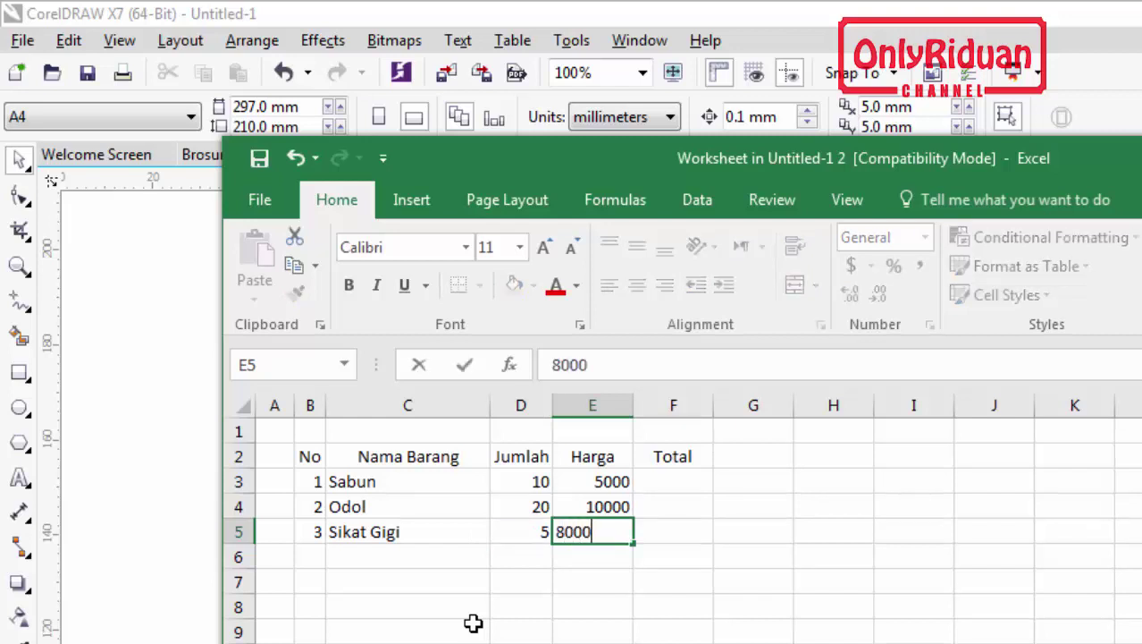
key("Tab")
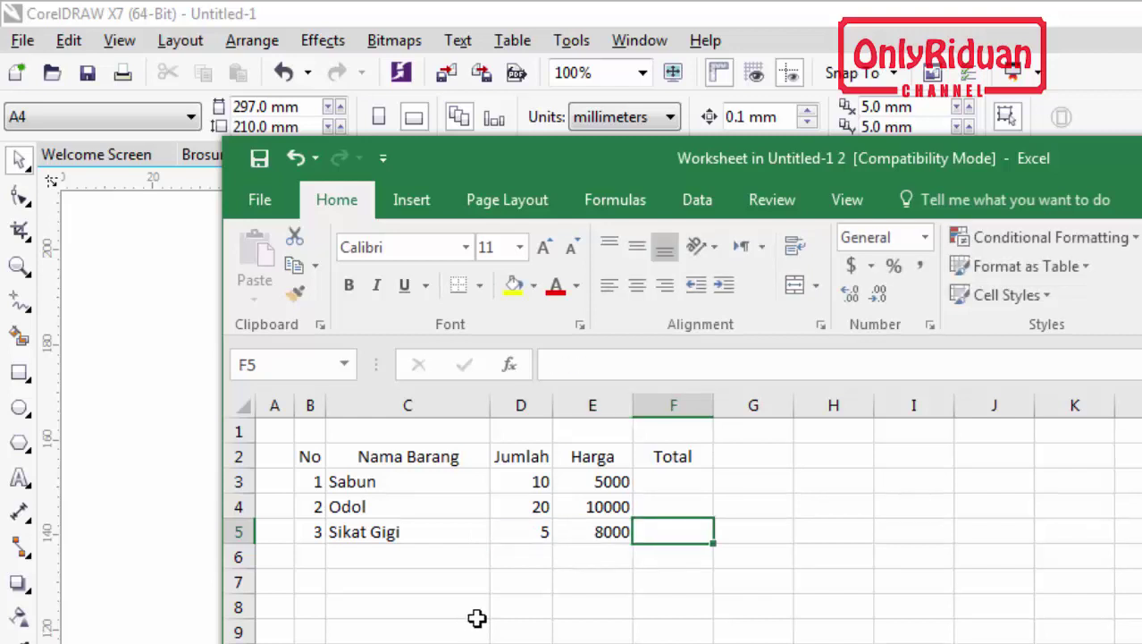
left_click(474, 614)
- Calculate the total in cell F3 with the formula =D3*E3 and fill it down through F5
left_click(676, 483)
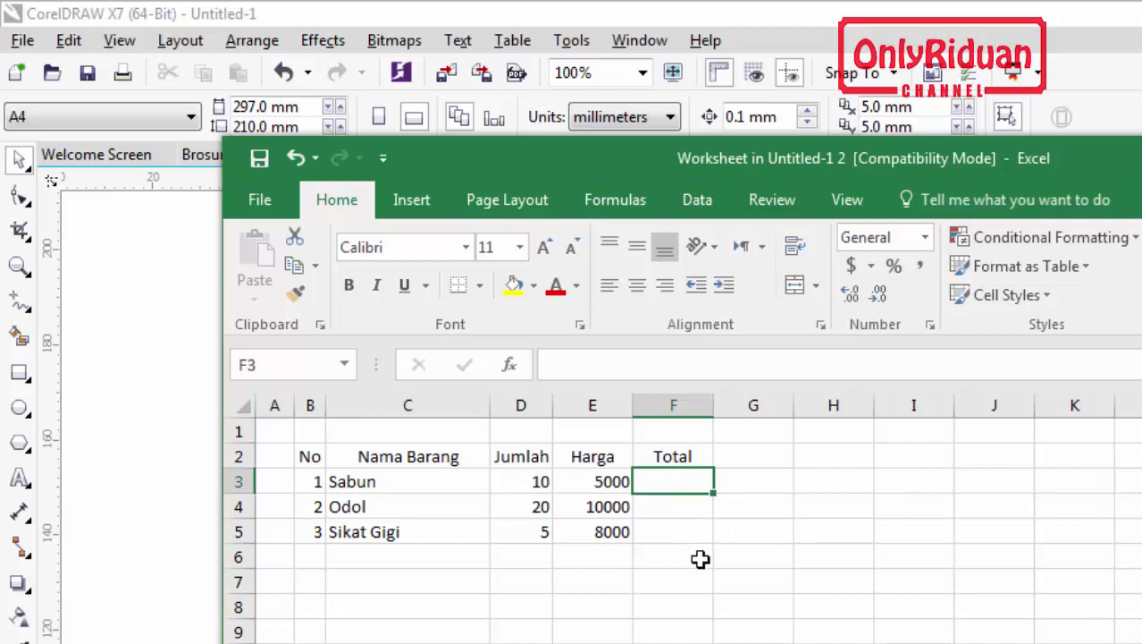
type("=")
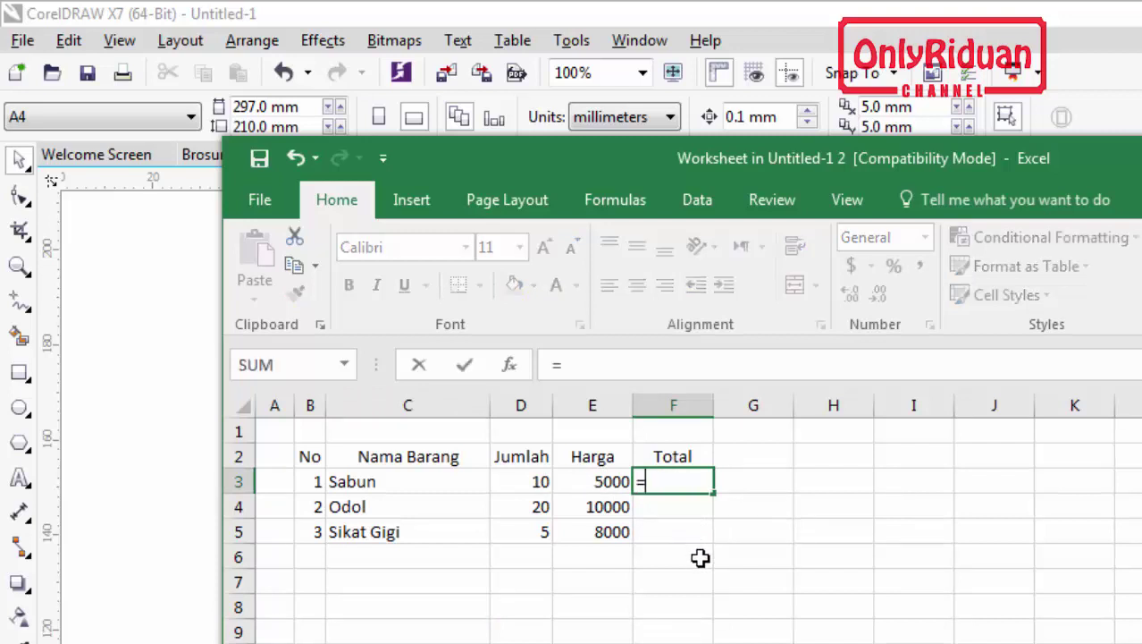
left_click(540, 482)
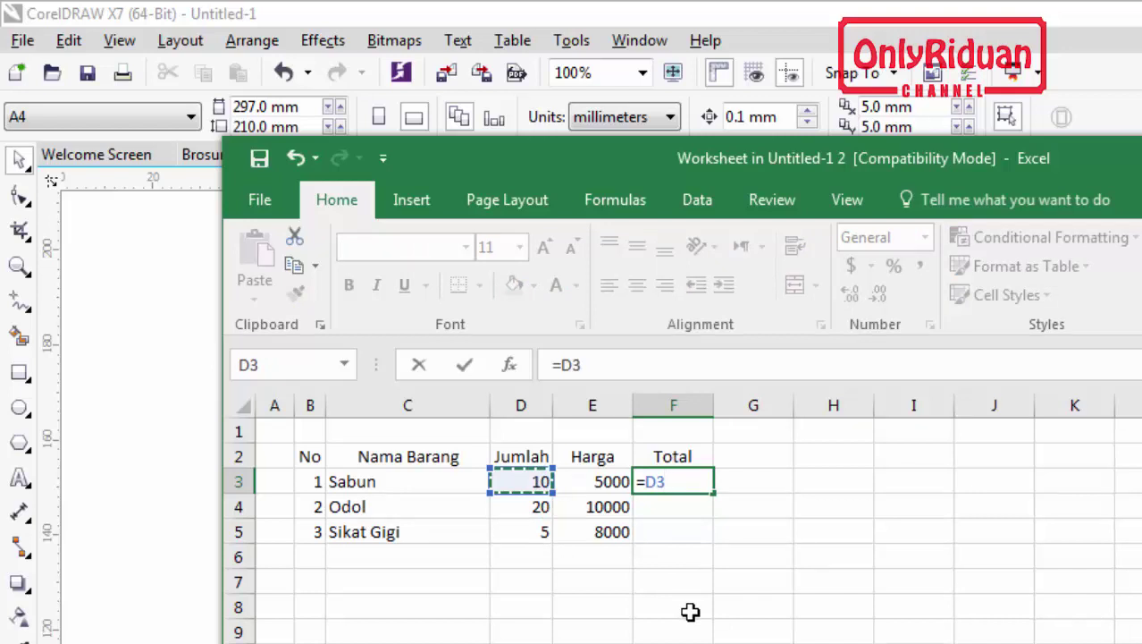
type("*")
left_click(608, 483)
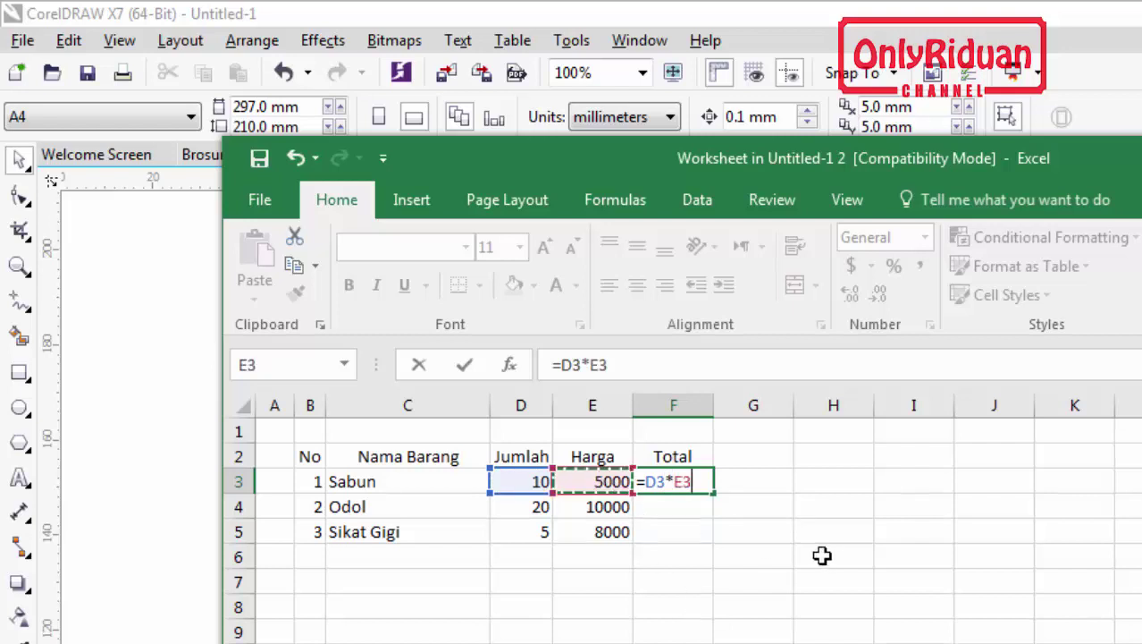
key("Return")
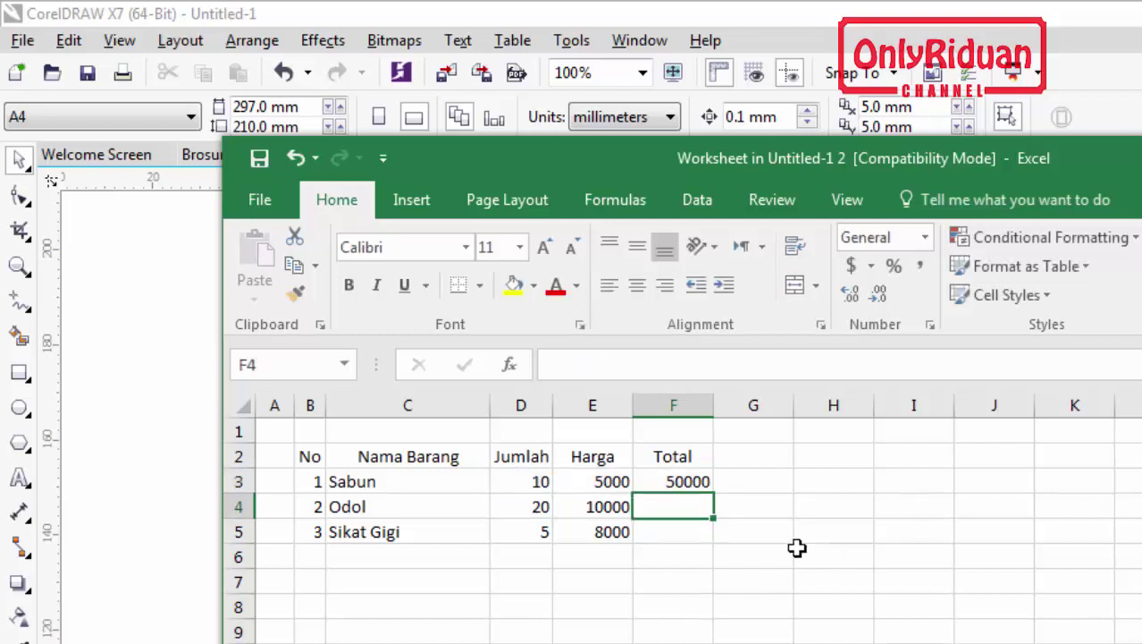
left_click(683, 484)
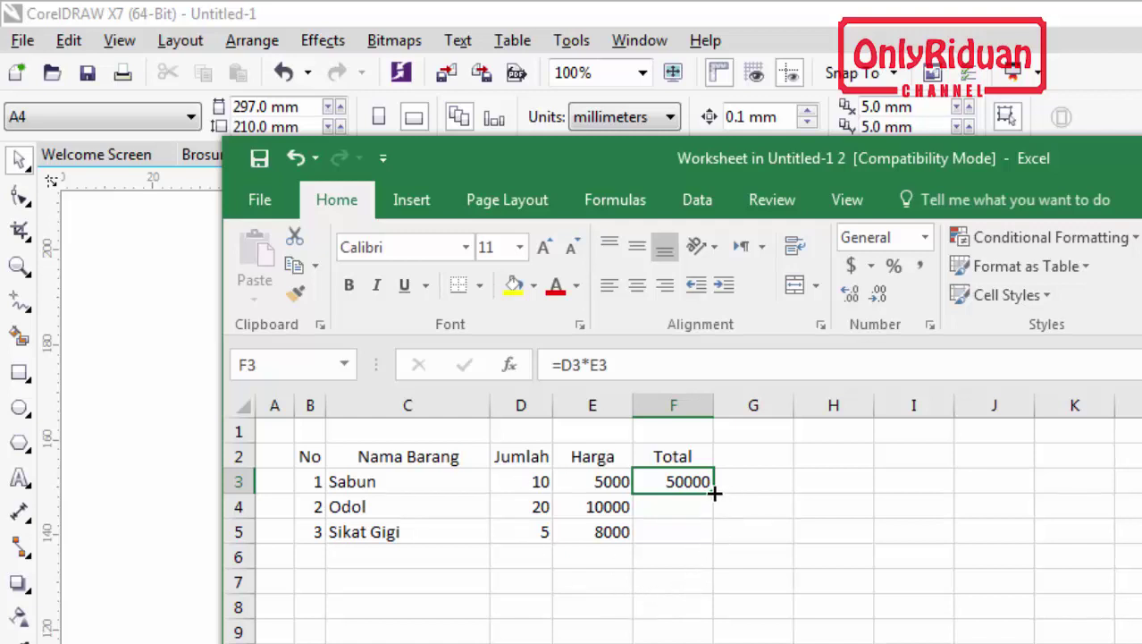
left_click_drag(715, 495, 708, 541)
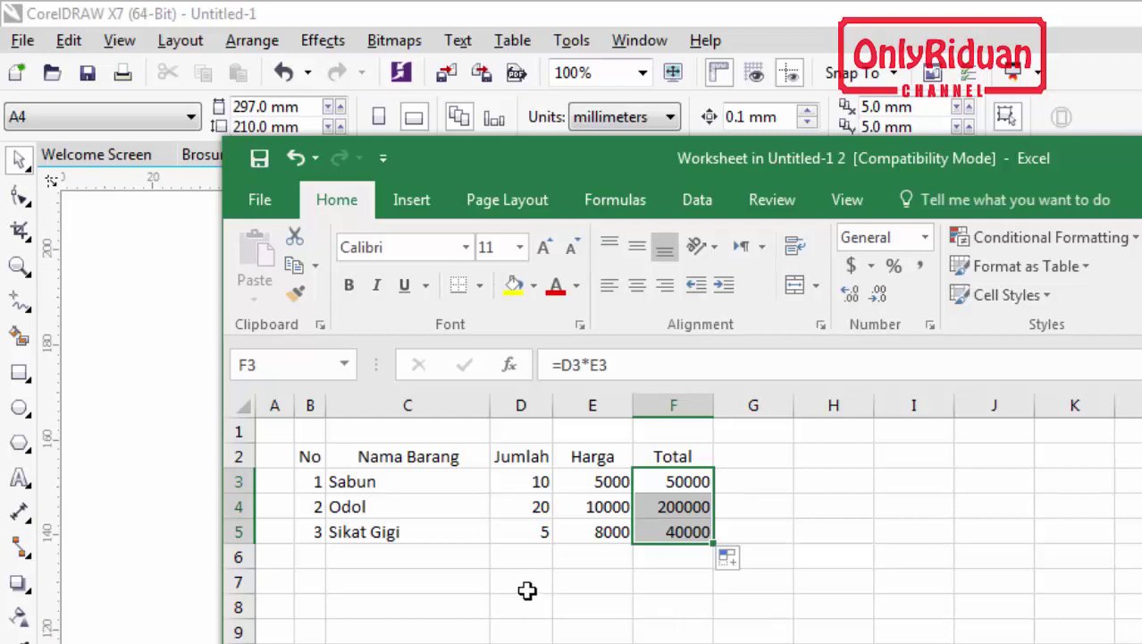
- Enter the label "Jumlah Total" in cell E6 below the price column
left_click(524, 554)
left_click(663, 554)
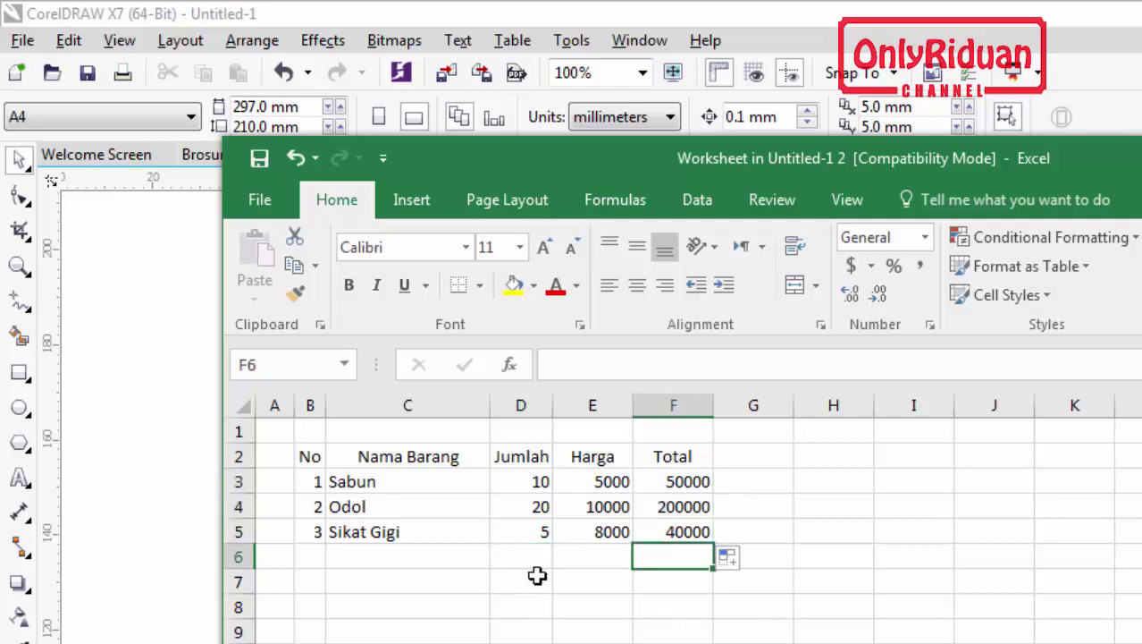
left_click(602, 611)
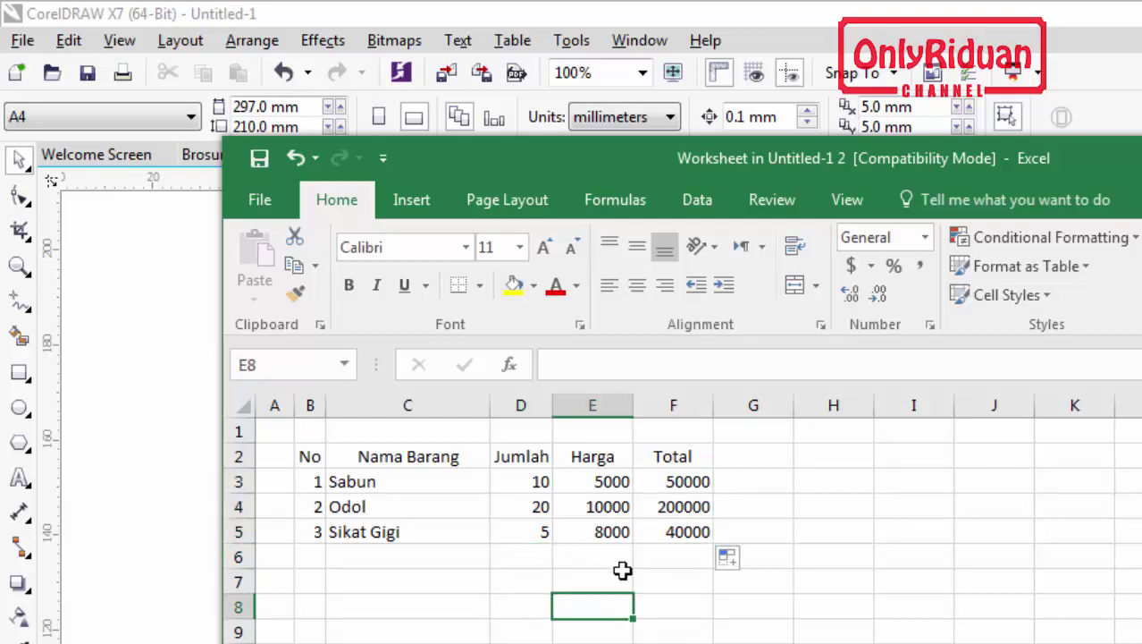
left_click(590, 563)
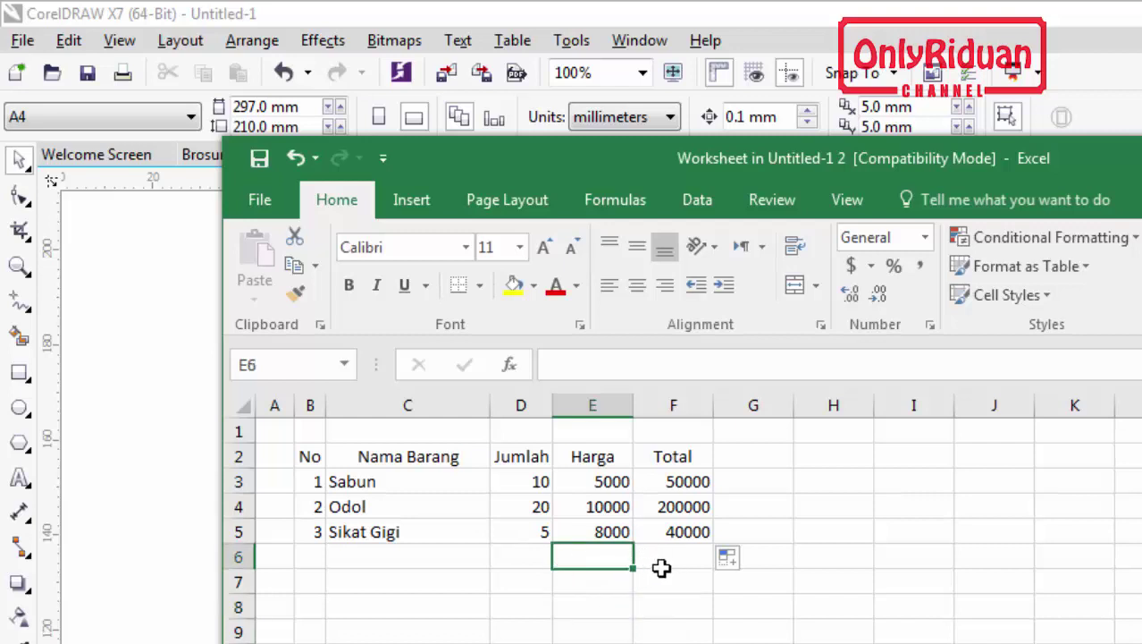
type("Jumlah")
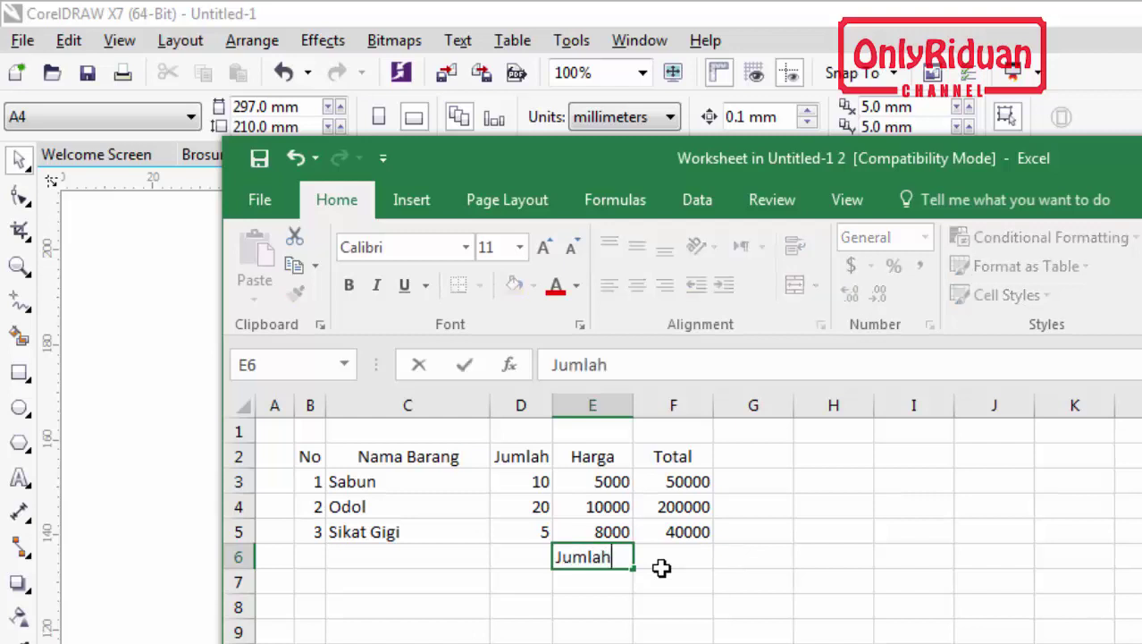
type(" Total")
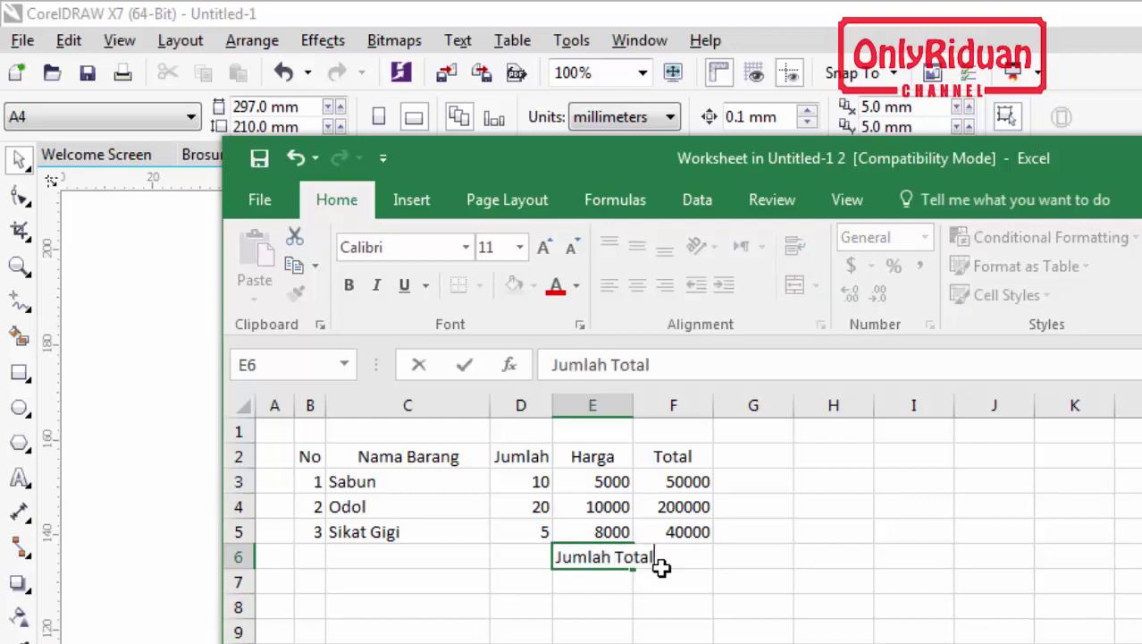
left_click(679, 607)
- Merge and center cells D6:E6 so the "Jumlah Total" label spans both columns
left_click_drag(536, 556, 590, 556)
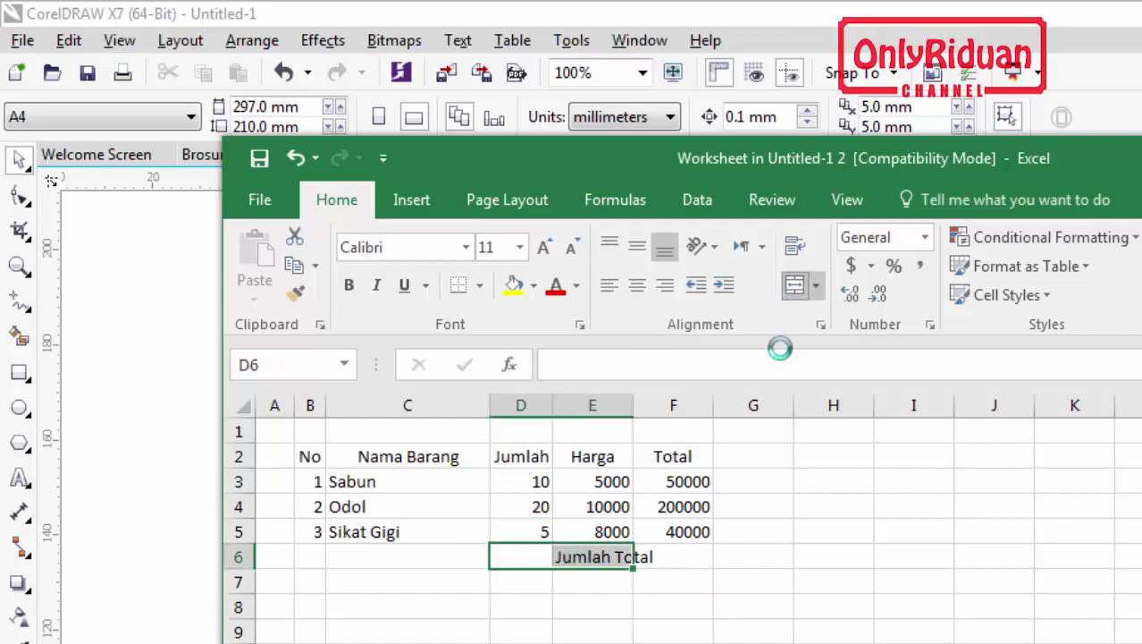
left_click(796, 284)
left_click(668, 628)
- Calculate the grand total in cell F6 with the formula =sum(F3:F5)
left_click(671, 556)
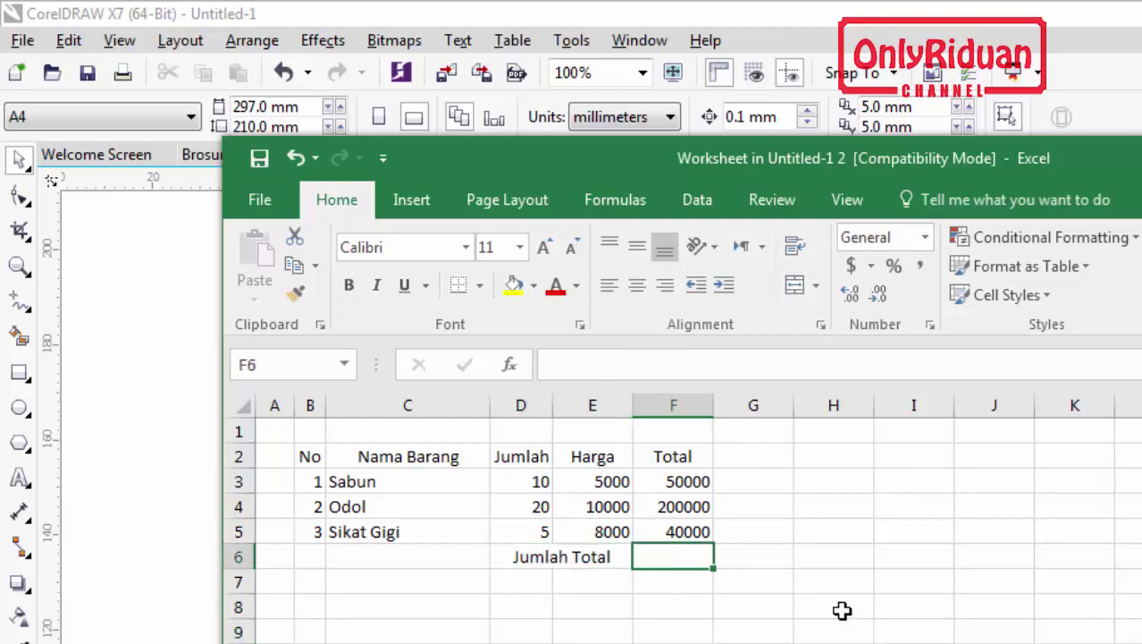
type("=")
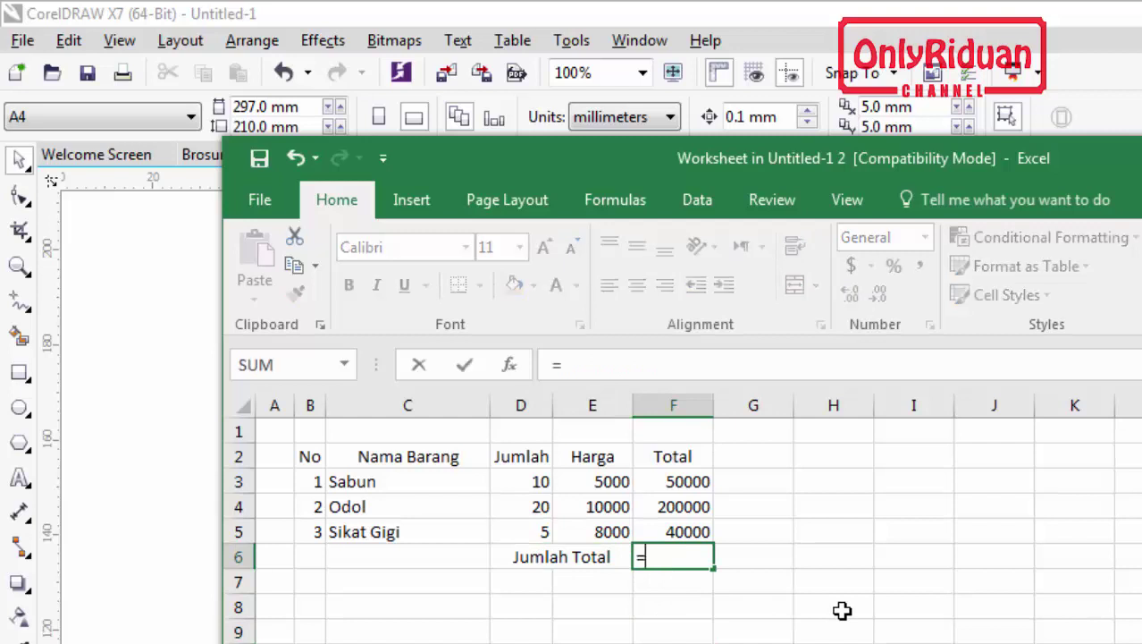
type("sum(")
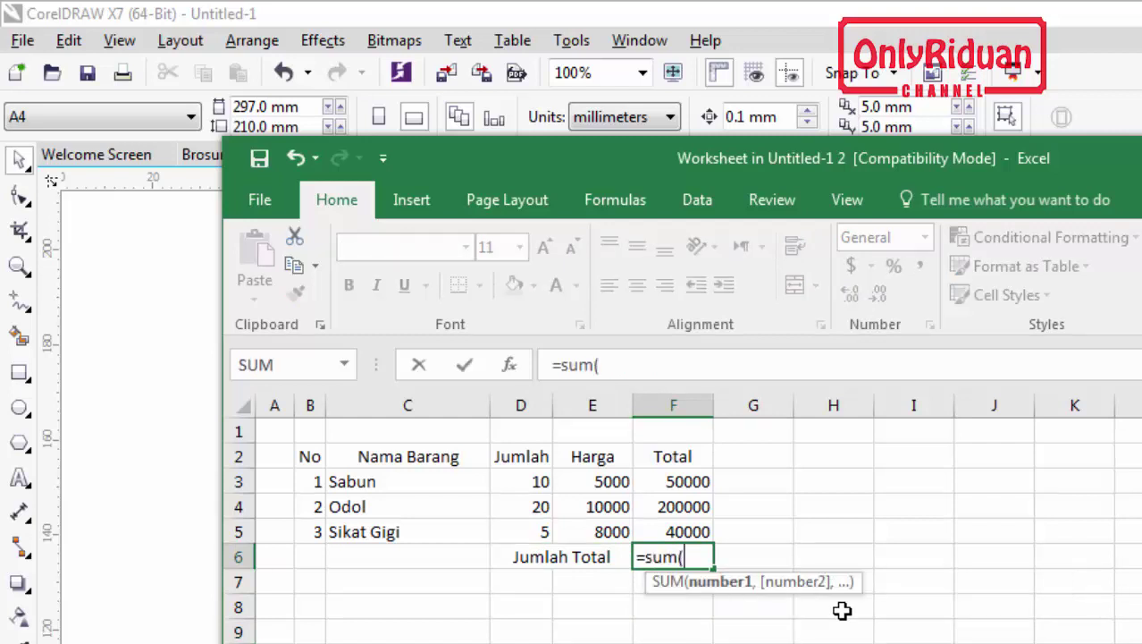
left_click_drag(670, 481, 659, 528)
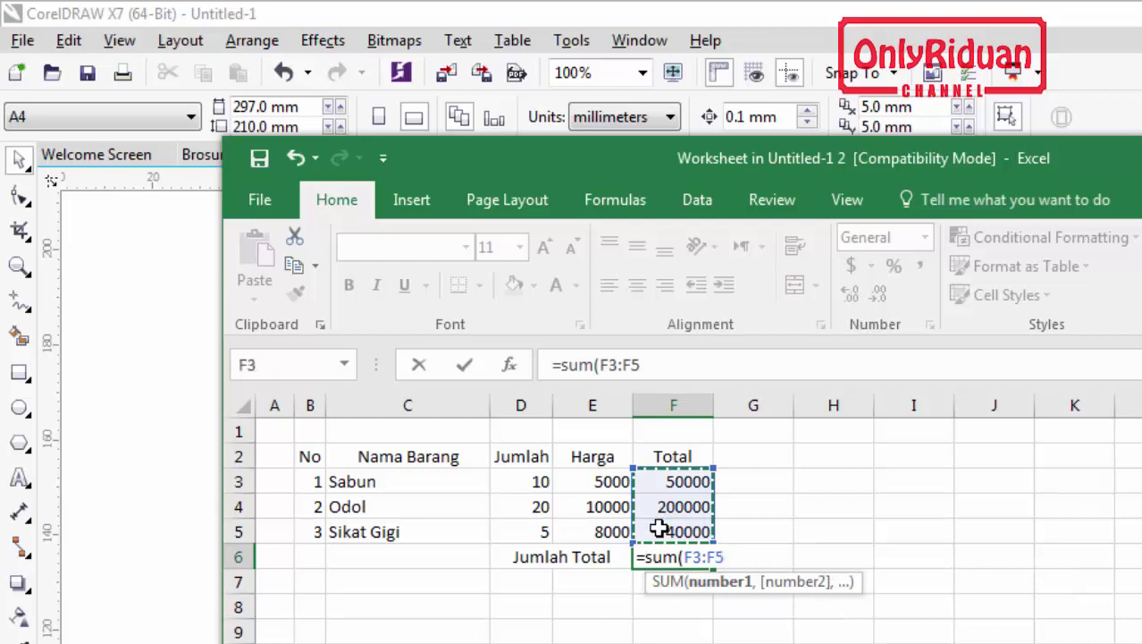
type(")")
key("Return")
left_click(592, 643)
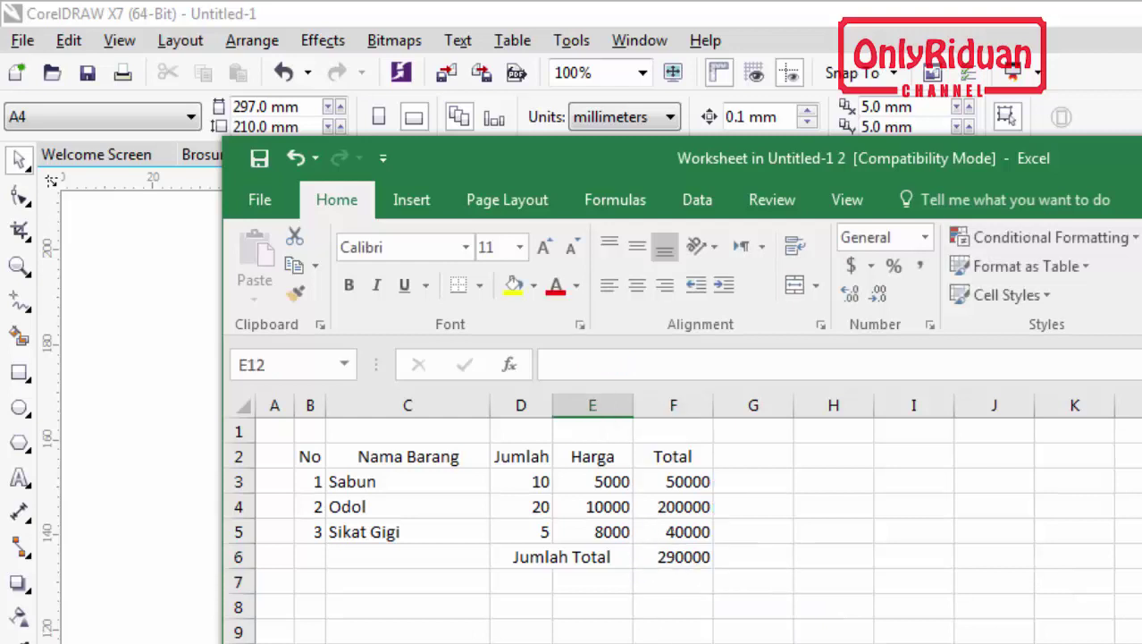
left_click(673, 643)
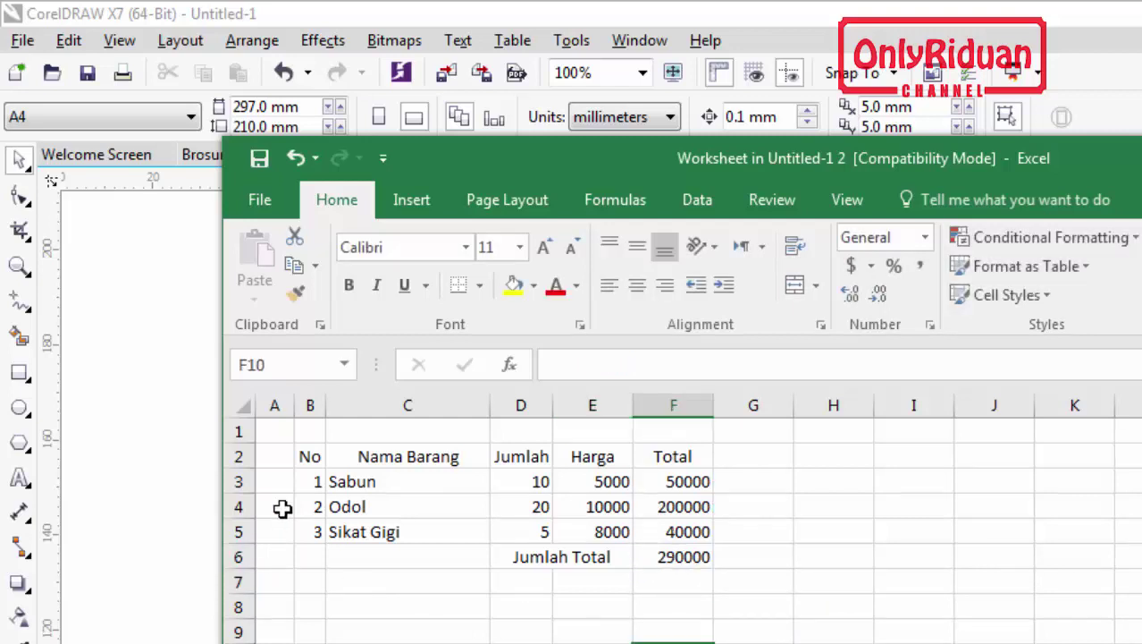
- Format the borders of B2:F6 with a thicker solid outline and thin solid inside lines
left_click_drag(309, 456, 672, 554)
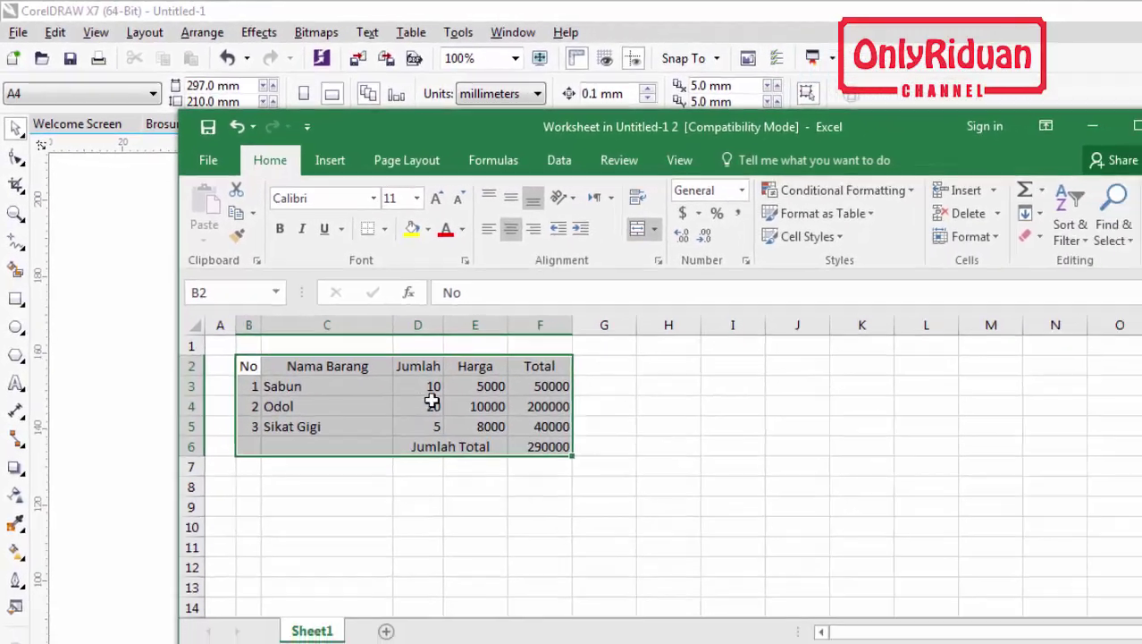
right_click(572, 506)
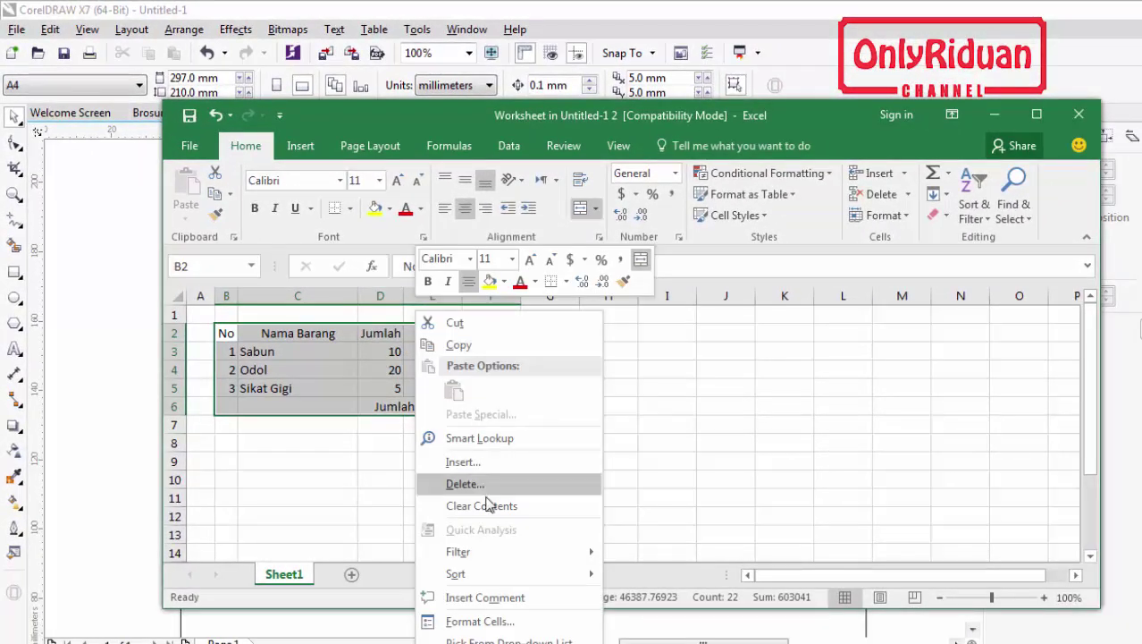
left_click(487, 620)
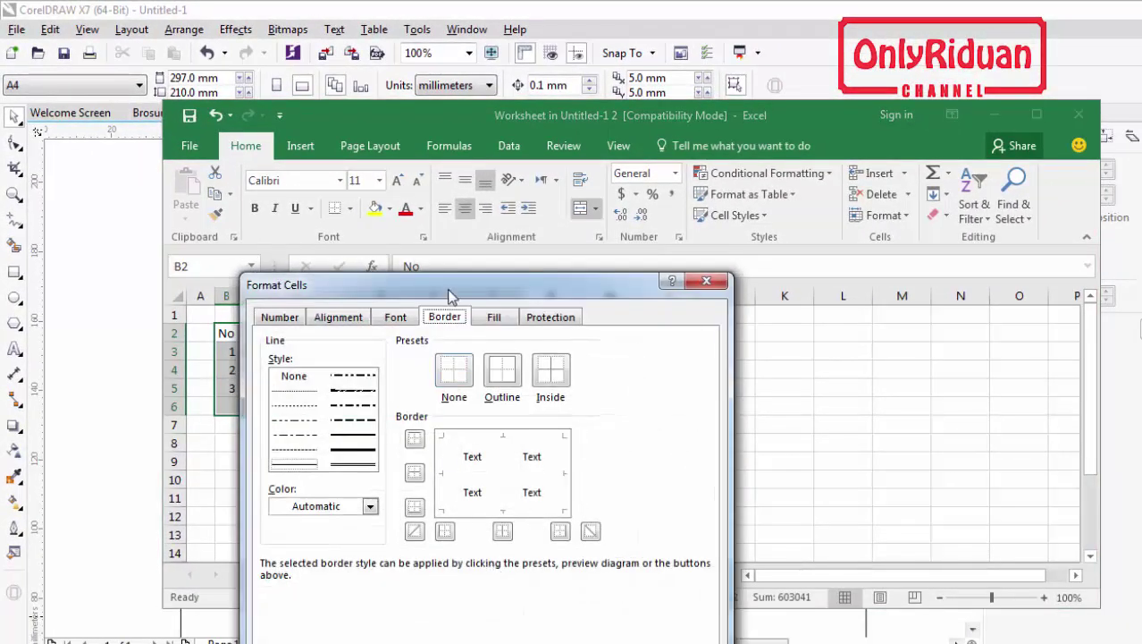
left_click_drag(450, 295, 758, 185)
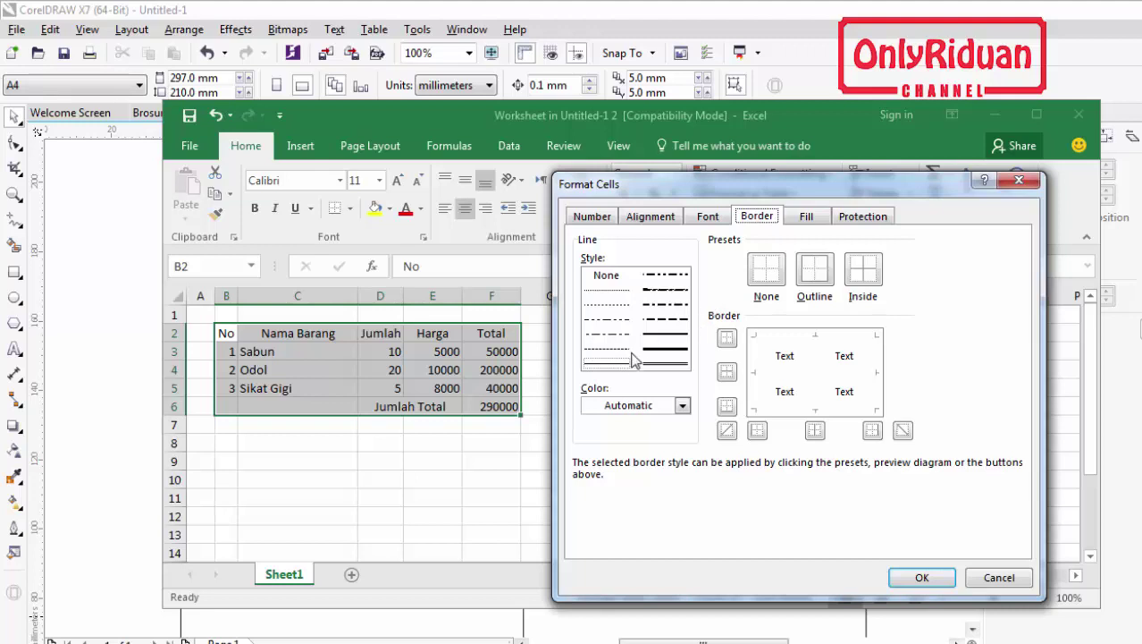
left_click(664, 333)
left_click(811, 288)
left_click(606, 362)
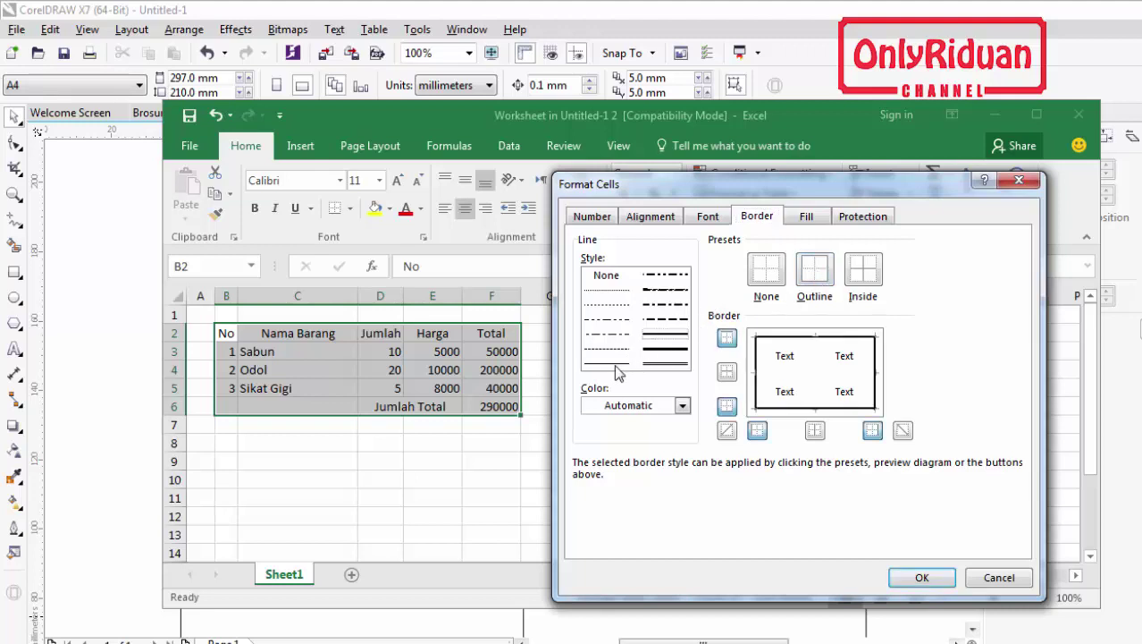
left_click(862, 273)
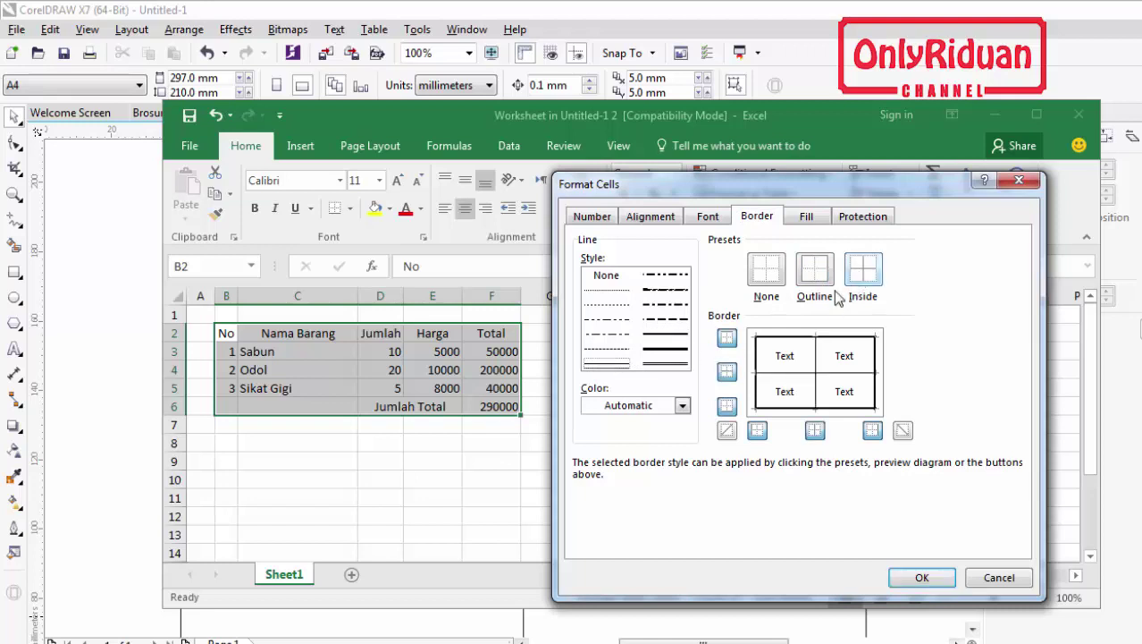
left_click(921, 577)
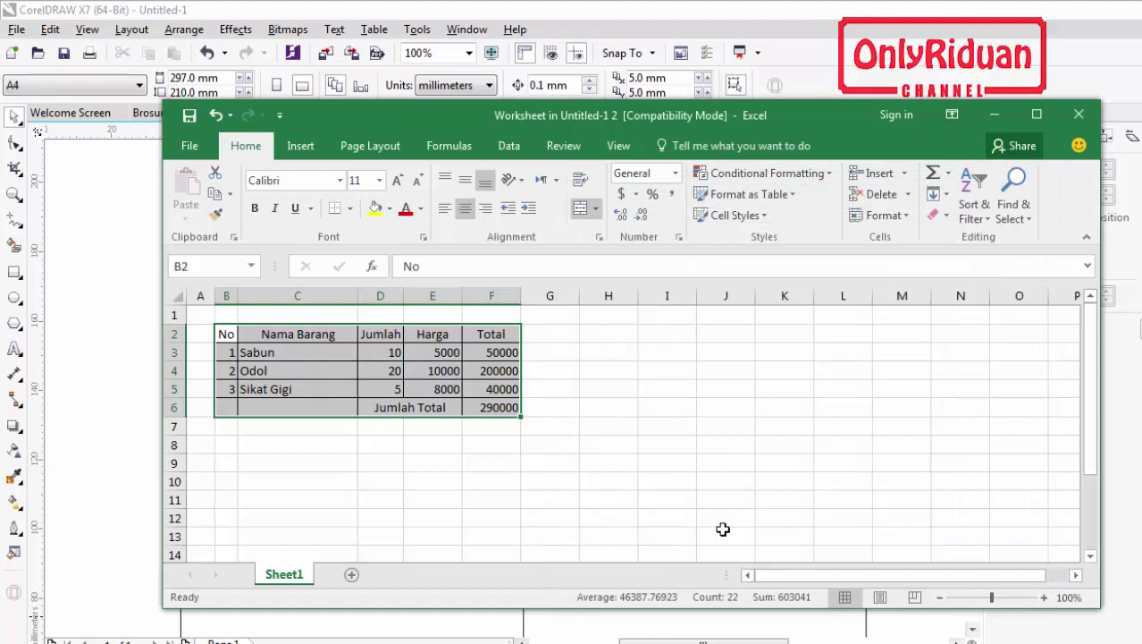
- Return to the CorelDRAW page and move the price table into the first panel, below the assessment table
left_click(119, 398)
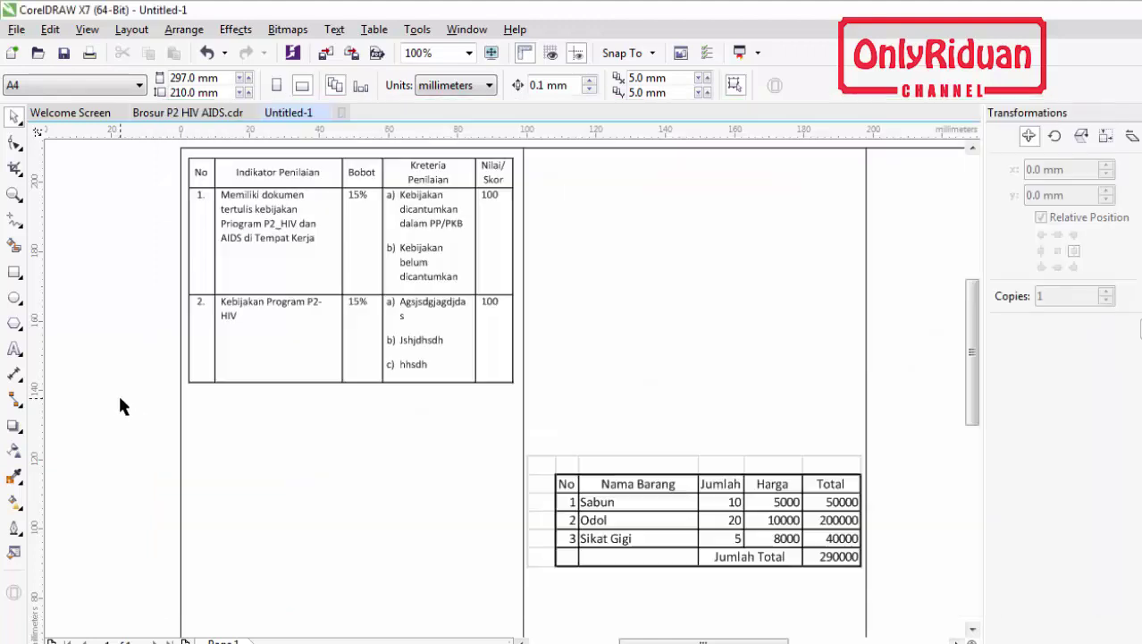
left_click(721, 483)
left_click_drag(669, 472, 374, 456)
left_click_drag(355, 399, 339, 394)
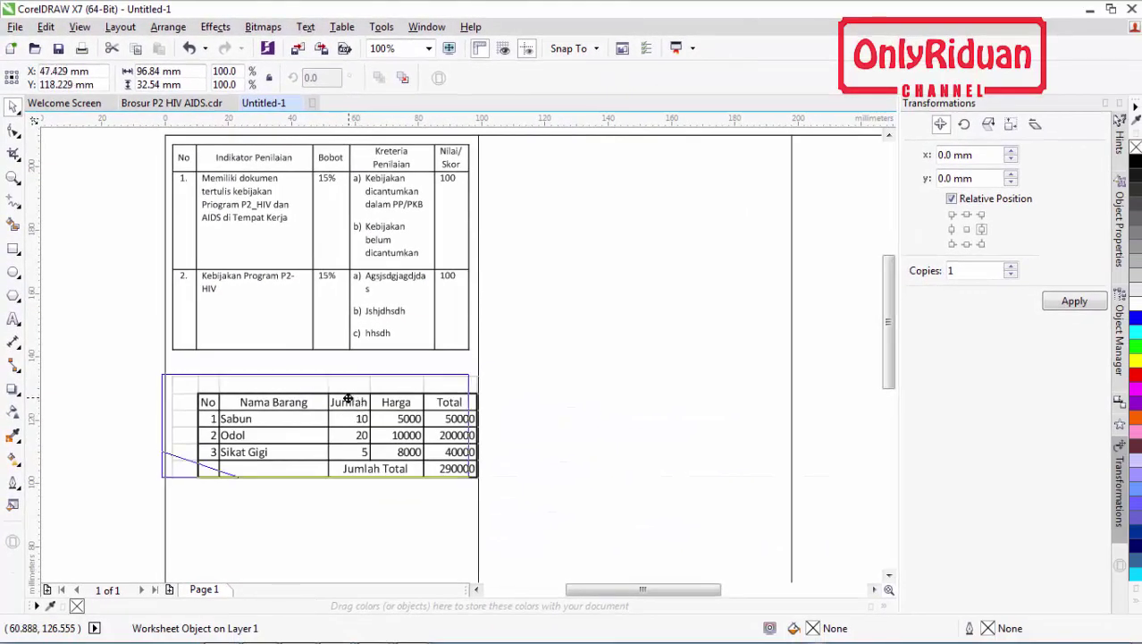
- Reopen the embedded price worksheet, hide its gridlines, and nudge the table slightly upward on the brochure page
scroll(212, 403, "up", 2)
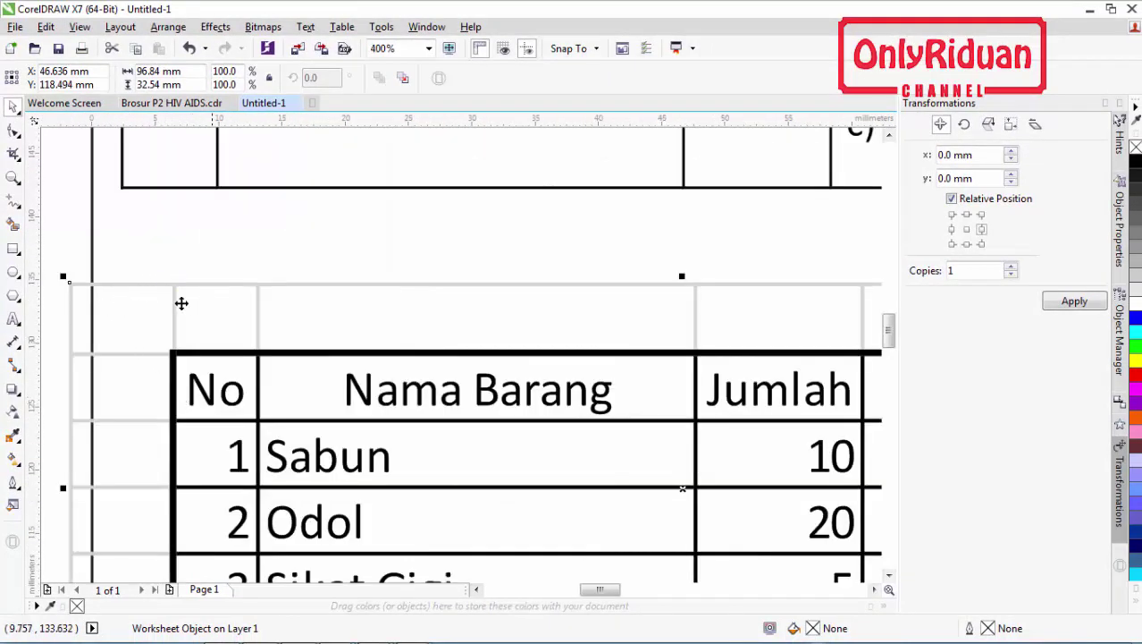
scroll(221, 299, "down", 1)
scroll(222, 299, "down", 1)
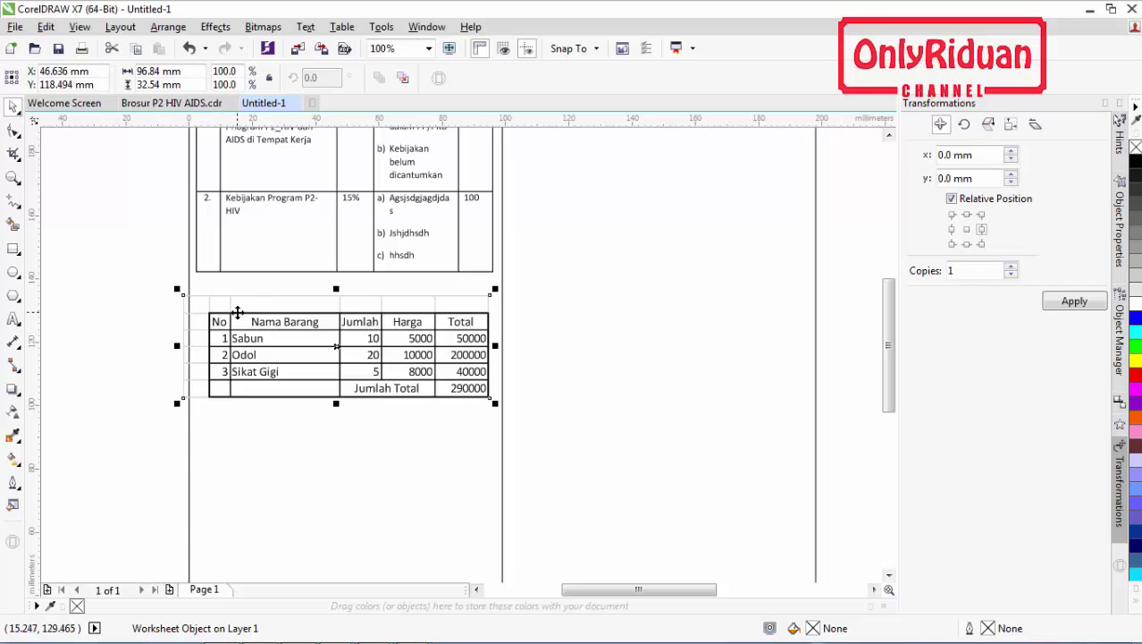
double_click(239, 316)
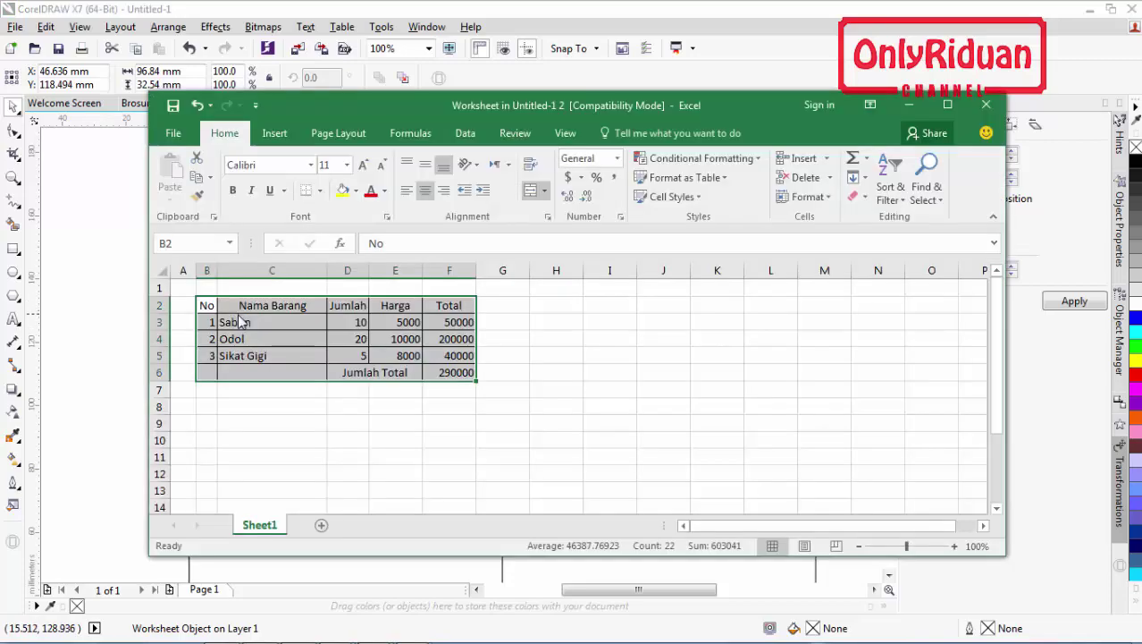
left_click(663, 423)
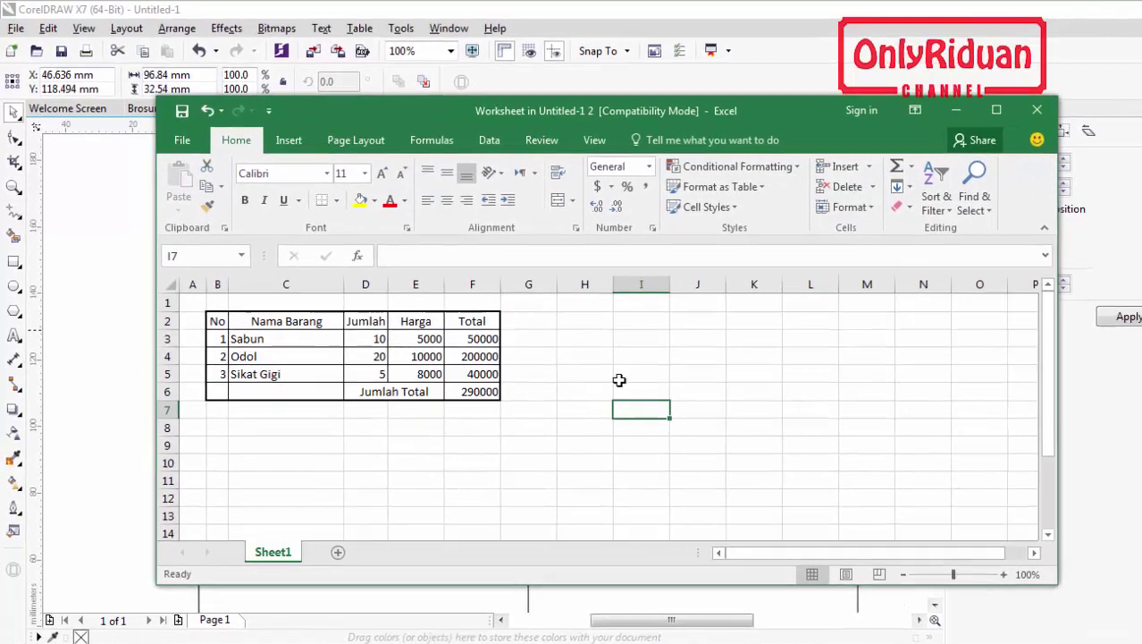
left_click(610, 389)
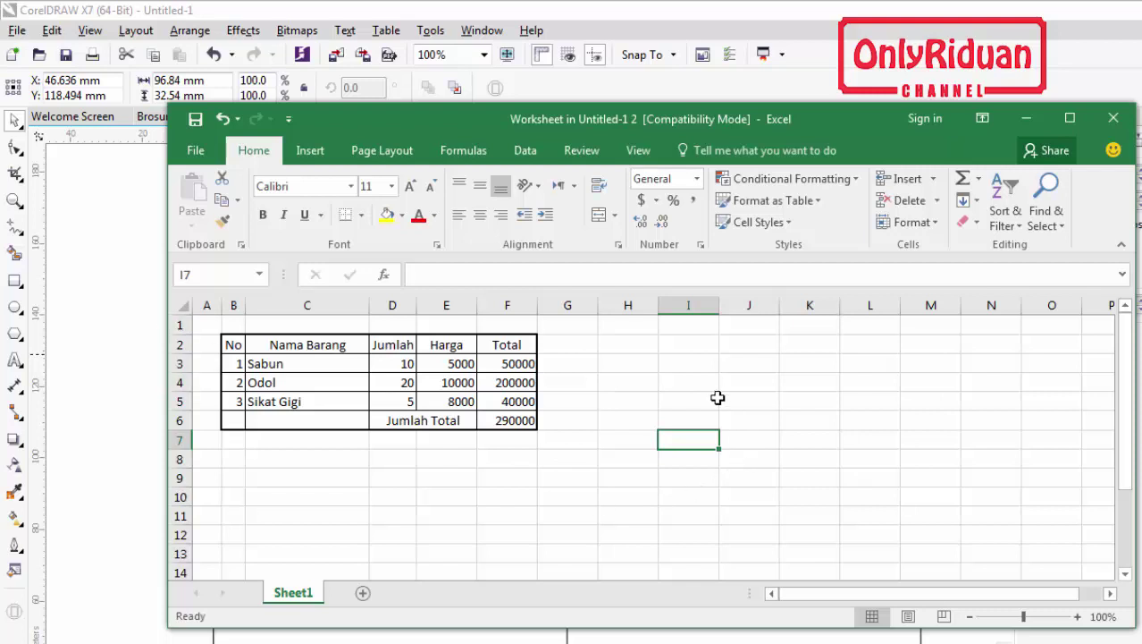
left_click(638, 152)
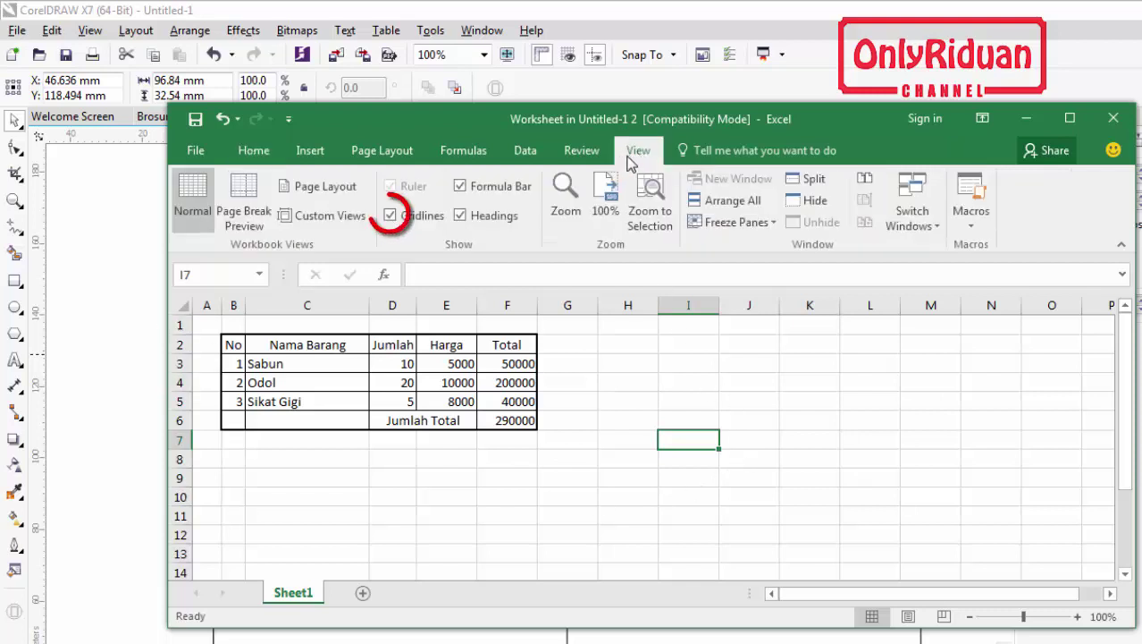
left_click(390, 221)
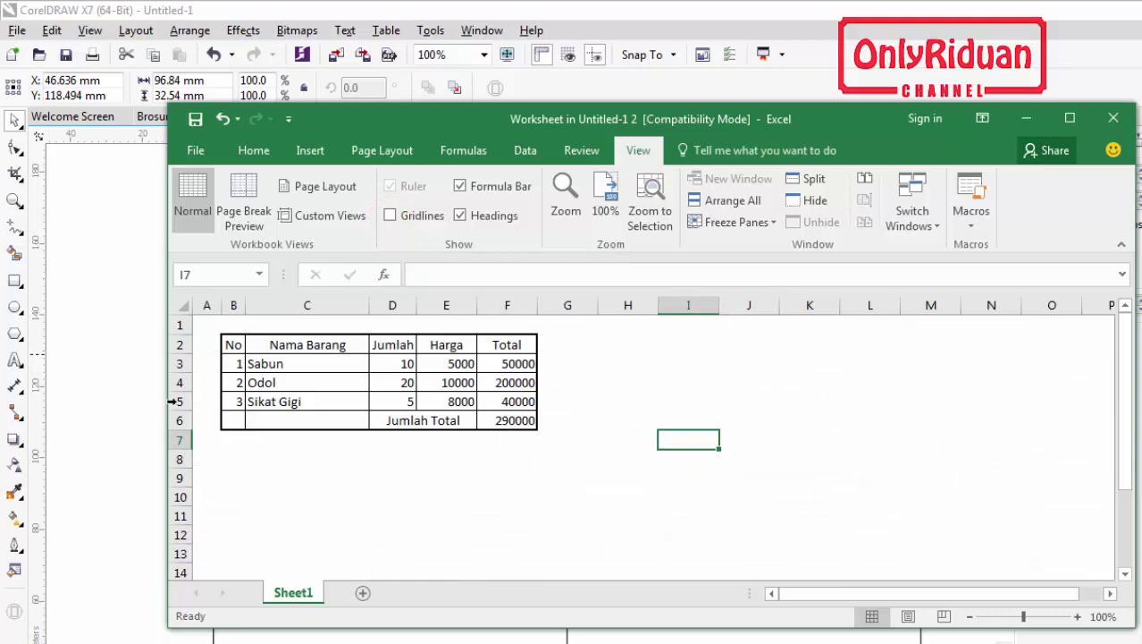
left_click(108, 409)
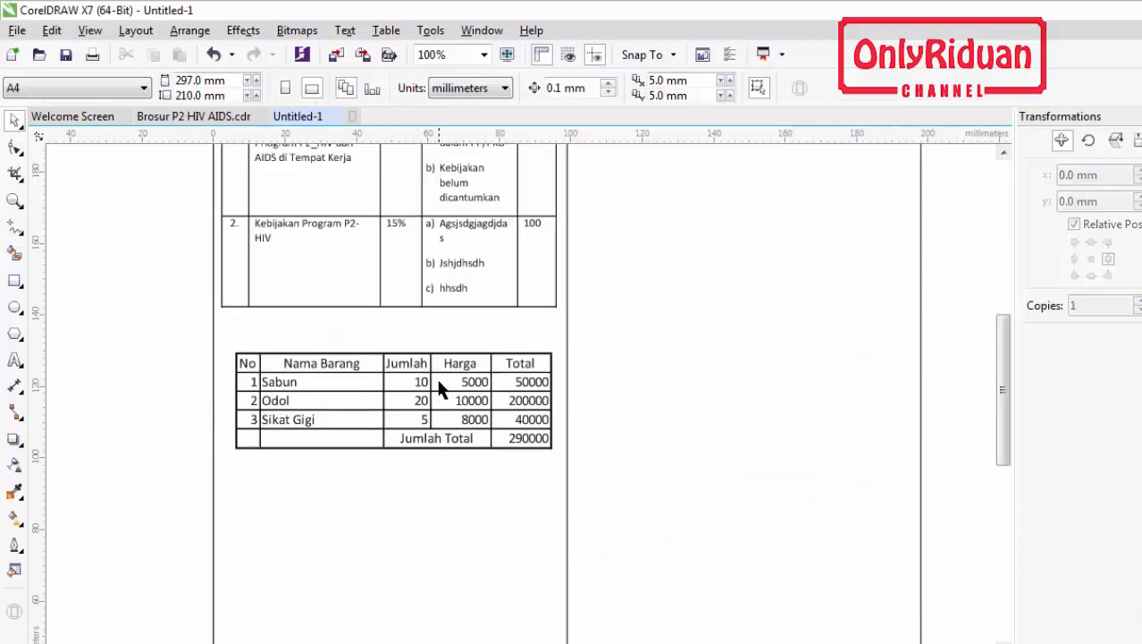
left_click_drag(430, 374, 430, 365)
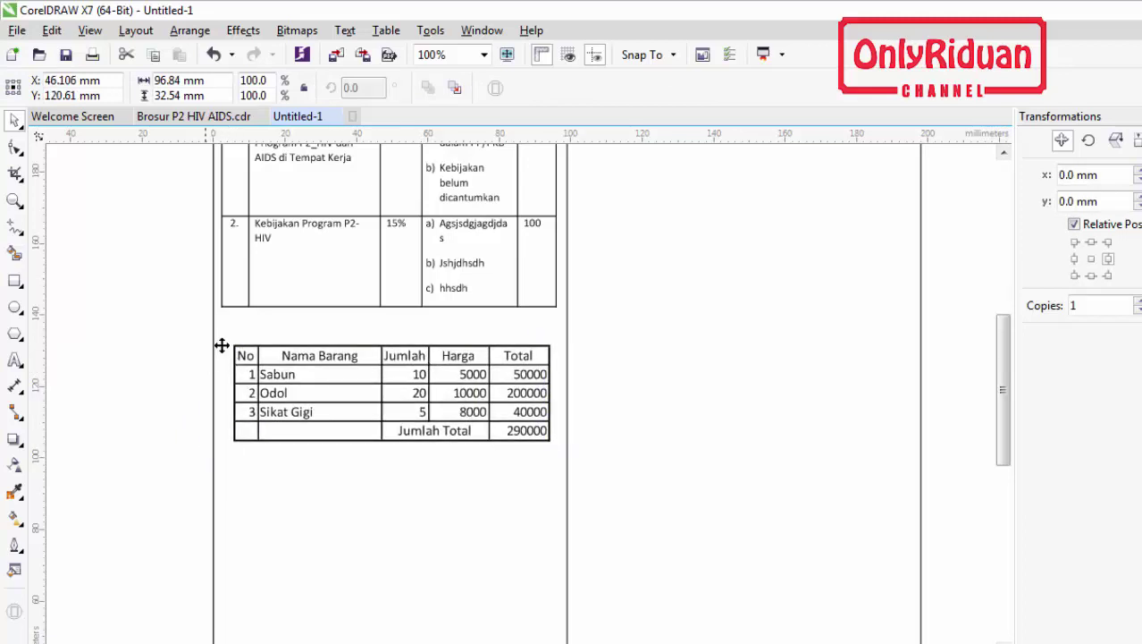
- Shrink the empty column A and row 1 of the price worksheet and reposition the table within the first panel
double_click(282, 349)
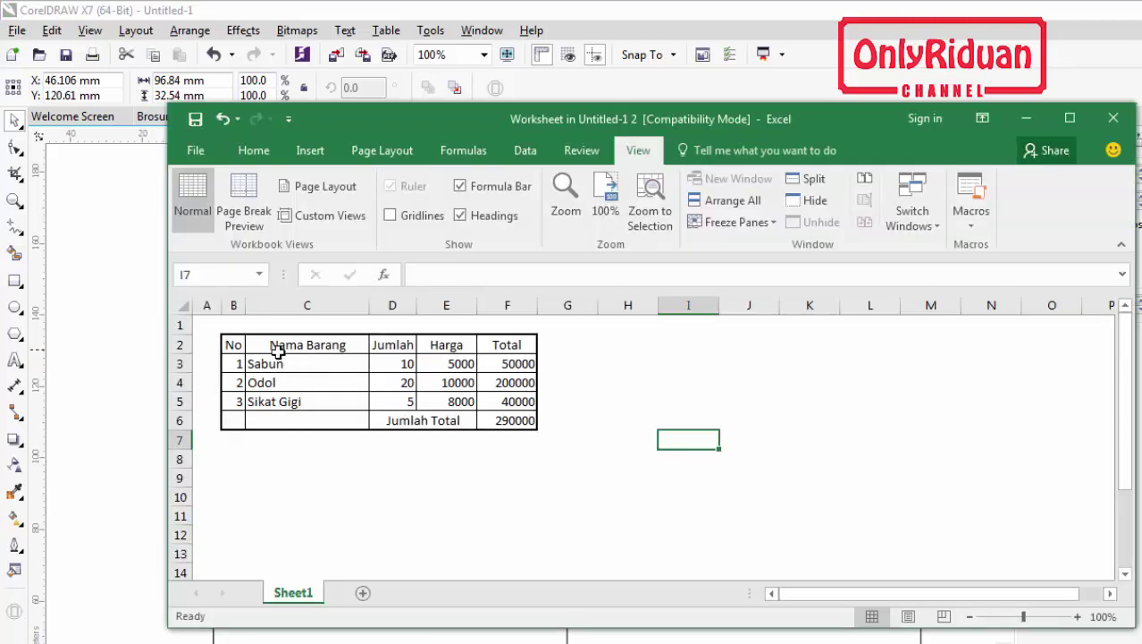
left_click_drag(220, 304, 183, 314)
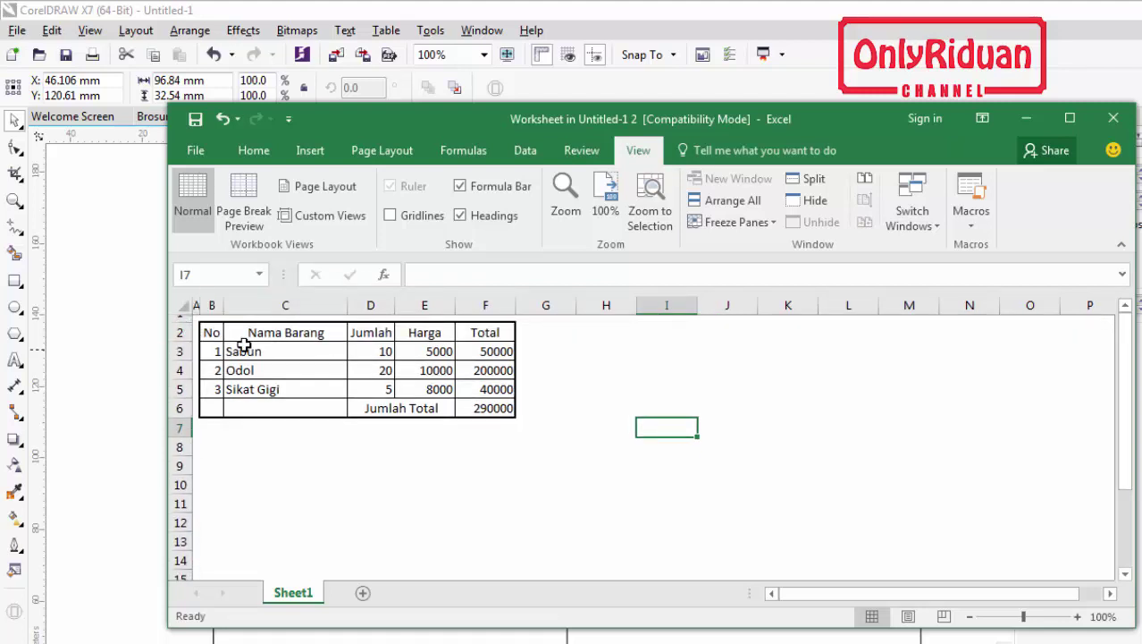
left_click(142, 390)
left_click_drag(390, 364, 402, 359)
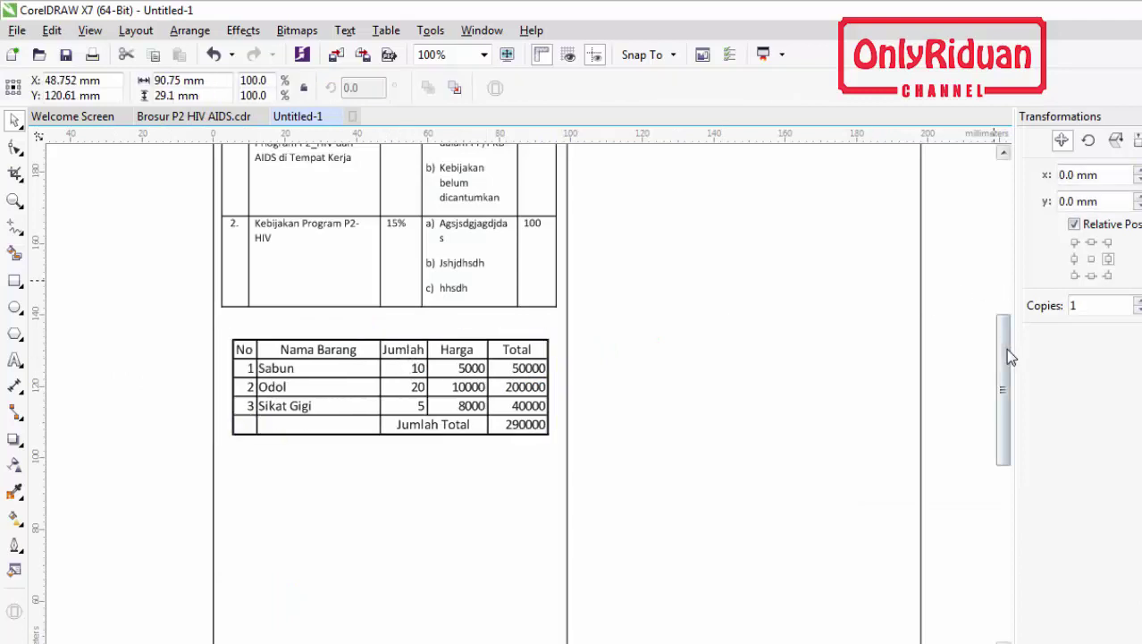
- Review both embedded tables in the first panel and compare them with the finished brochure Brosur P2 HIV AIDS.cdr
left_click_drag(1009, 356, 1006, 304)
left_click(450, 296)
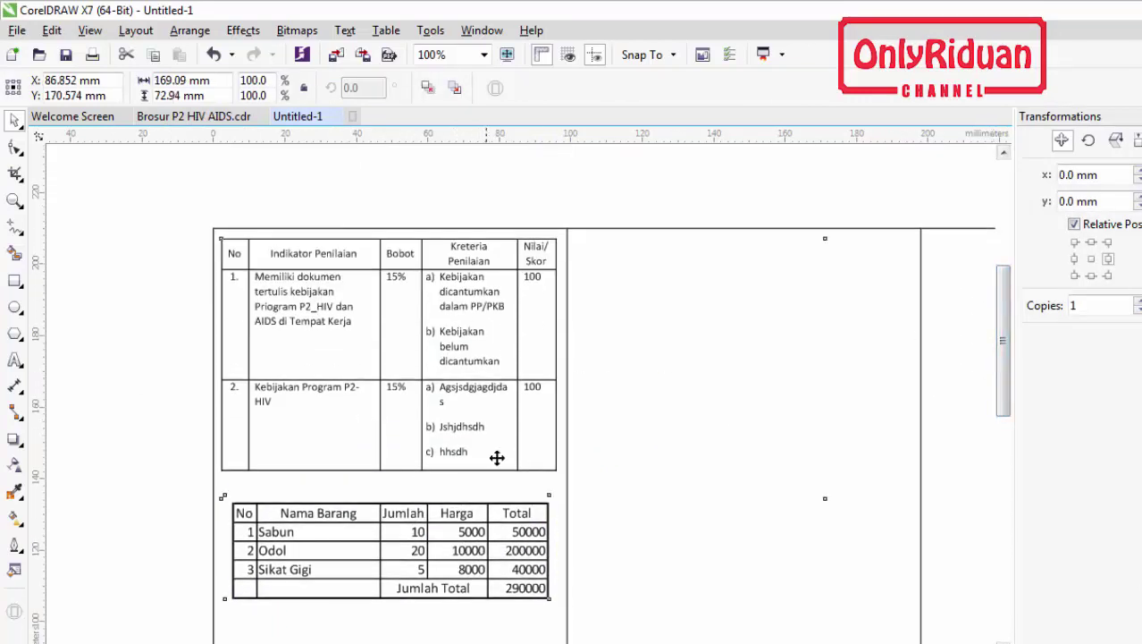
left_click(474, 537)
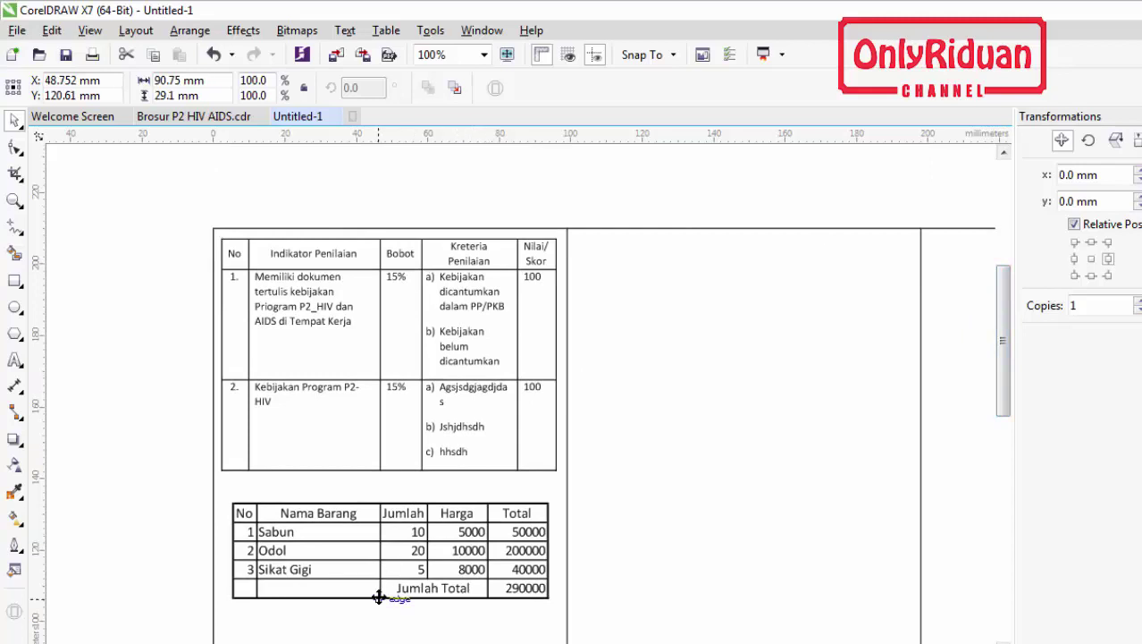
left_click(775, 515)
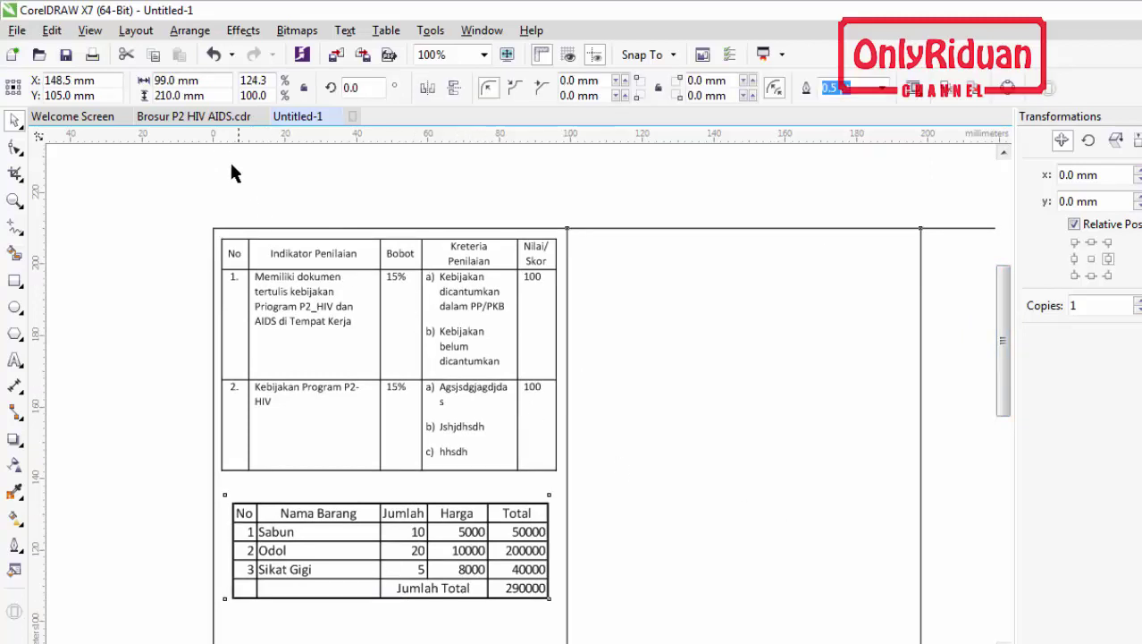
left_click(205, 118)
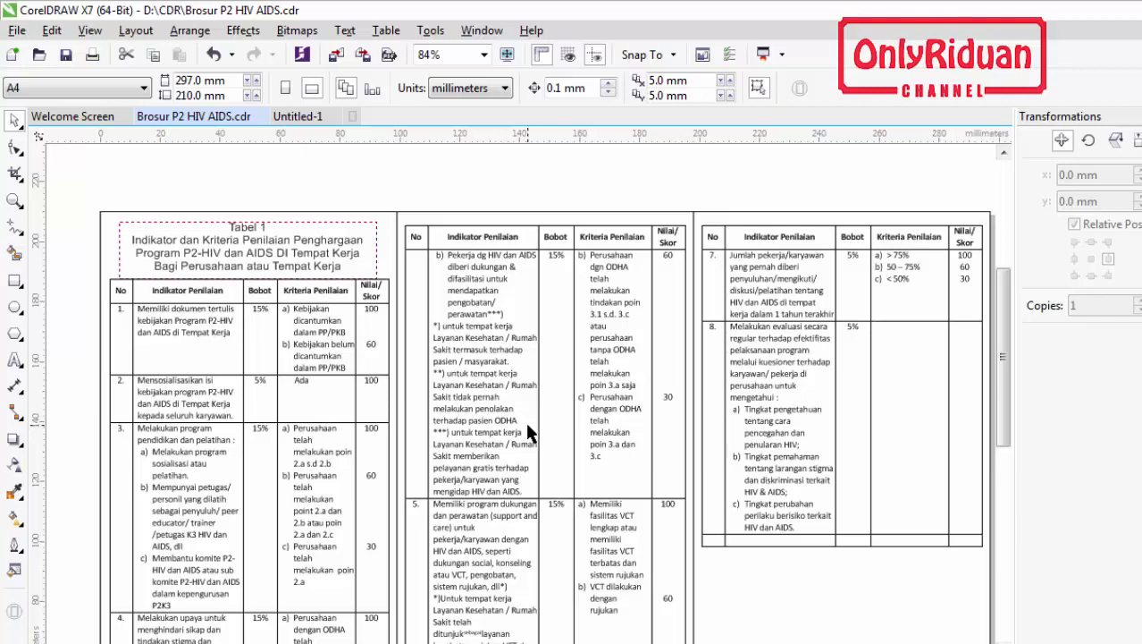
left_click(287, 123)
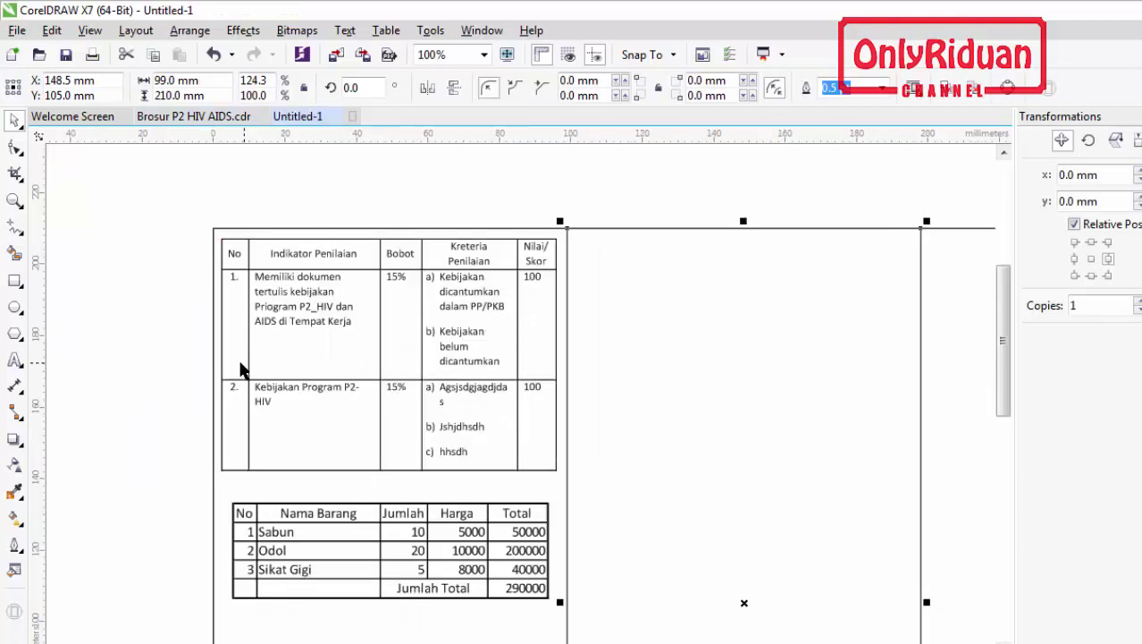
left_click(176, 385)
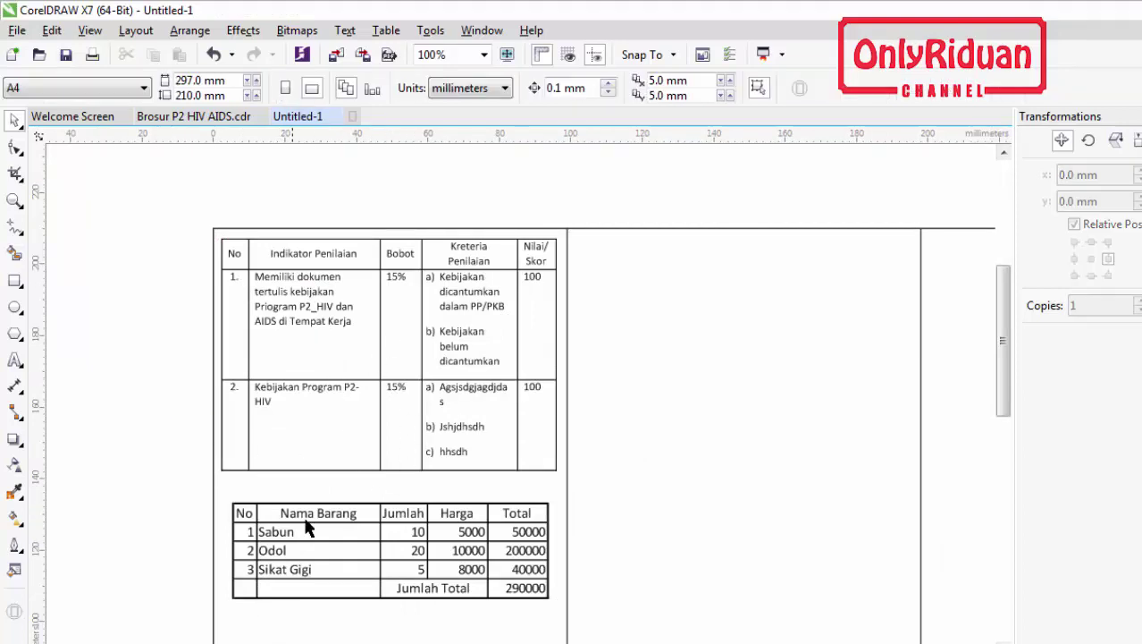